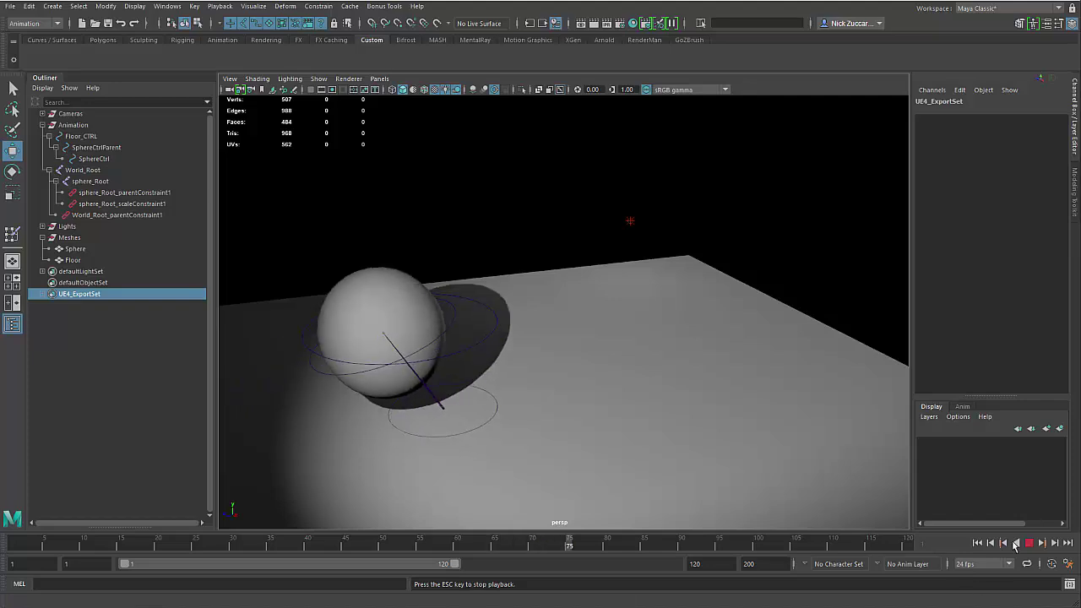
Step: Stop the animation playback at frame 100 and select the Sphere mesh to inspect it up close
key("Escape")
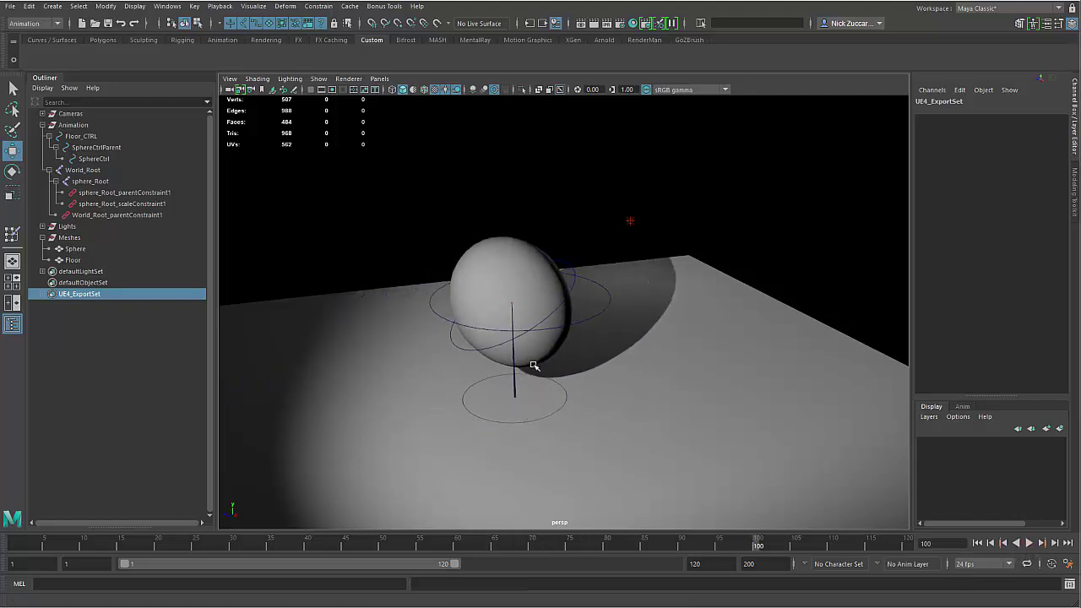
left_click(501, 262)
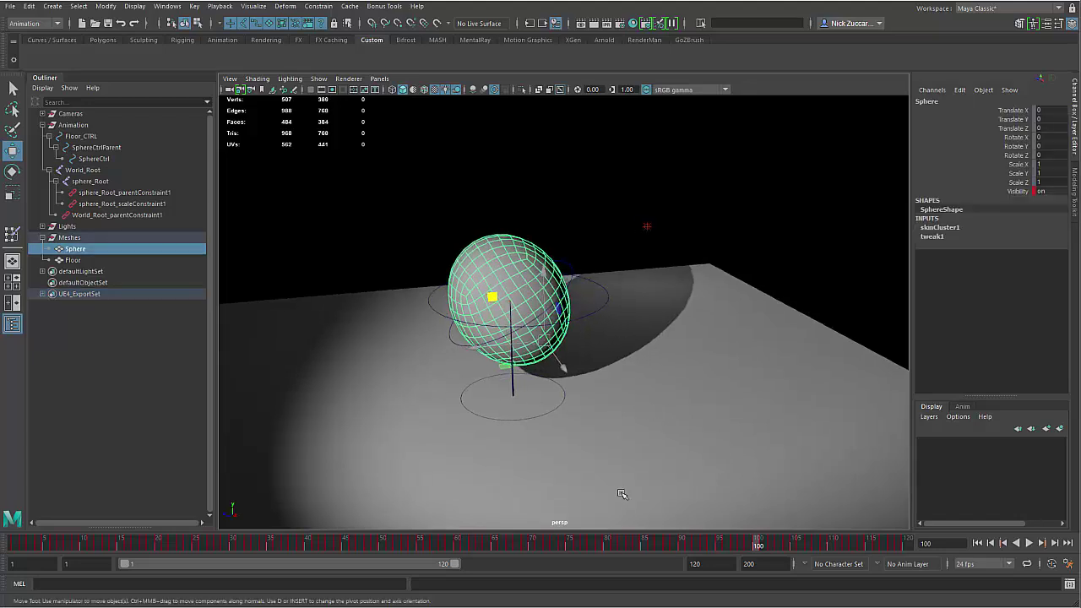
right_click_drag(551, 385, 589, 404, "alt")
left_click_drag(589, 403, 645, 437, "alt")
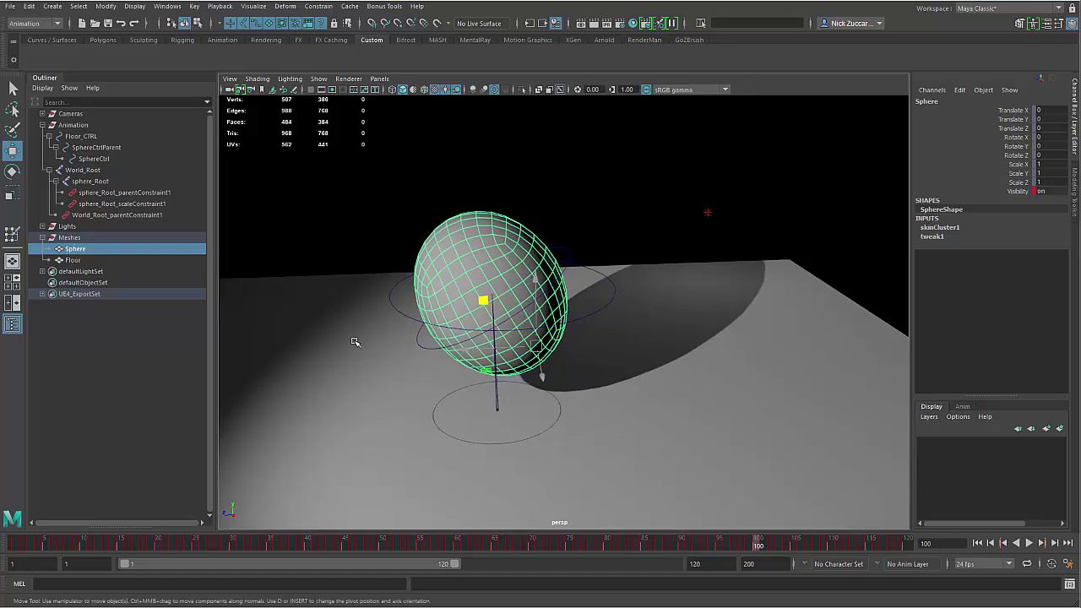
Step: Switch the menu set from Animation to Rigging and bring up the skinning commands
left_click(57, 25)
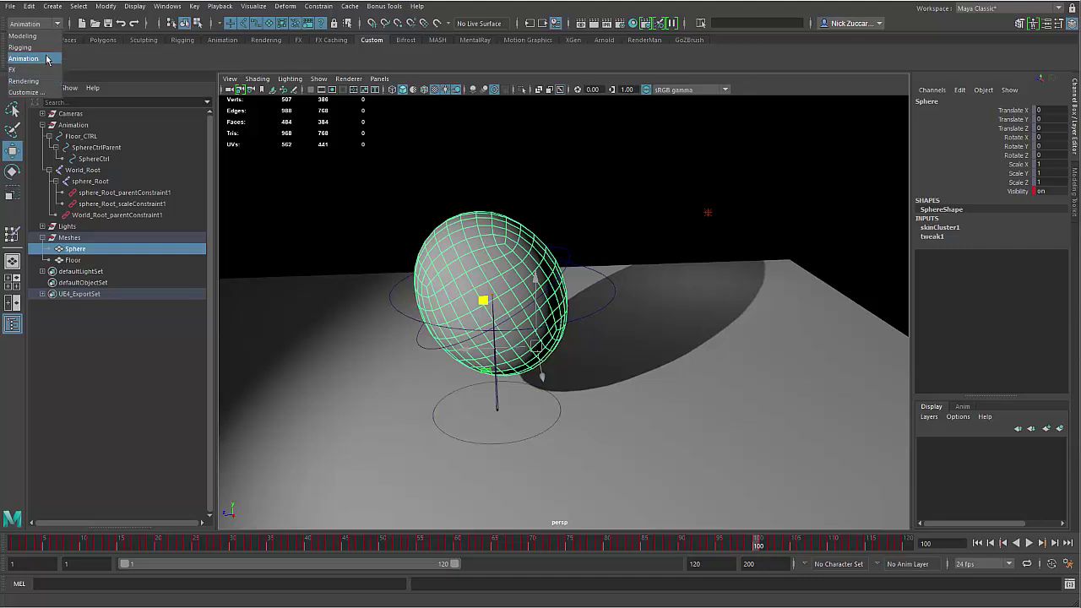
left_click(47, 60)
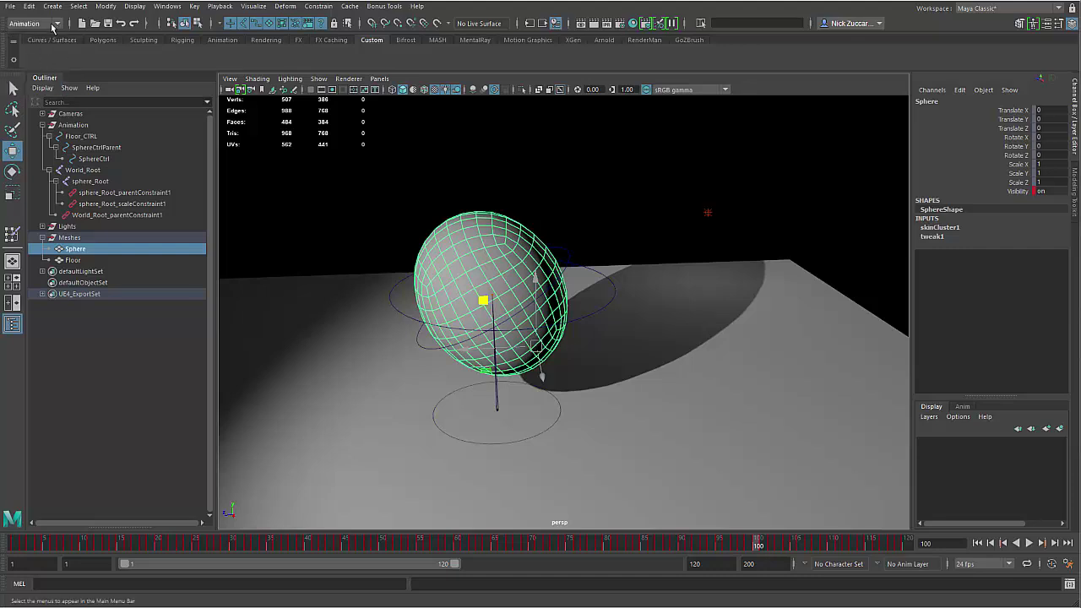
left_click(55, 25)
left_click(52, 48)
left_click(229, 6)
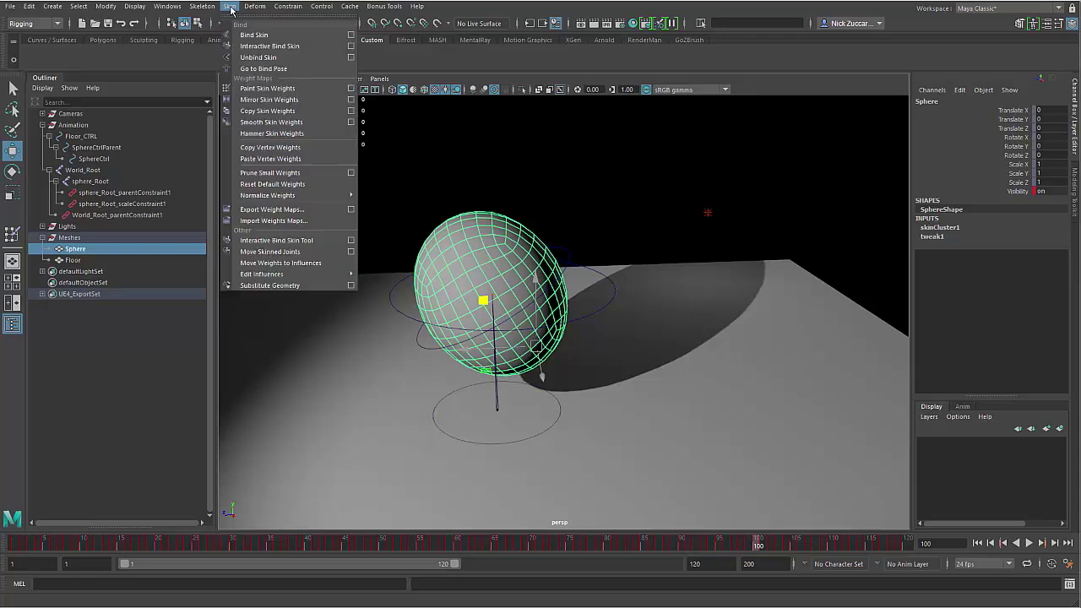
Step: Display the viewport grid and create a single joint snapped to the world origin
mouse_move(212, 8)
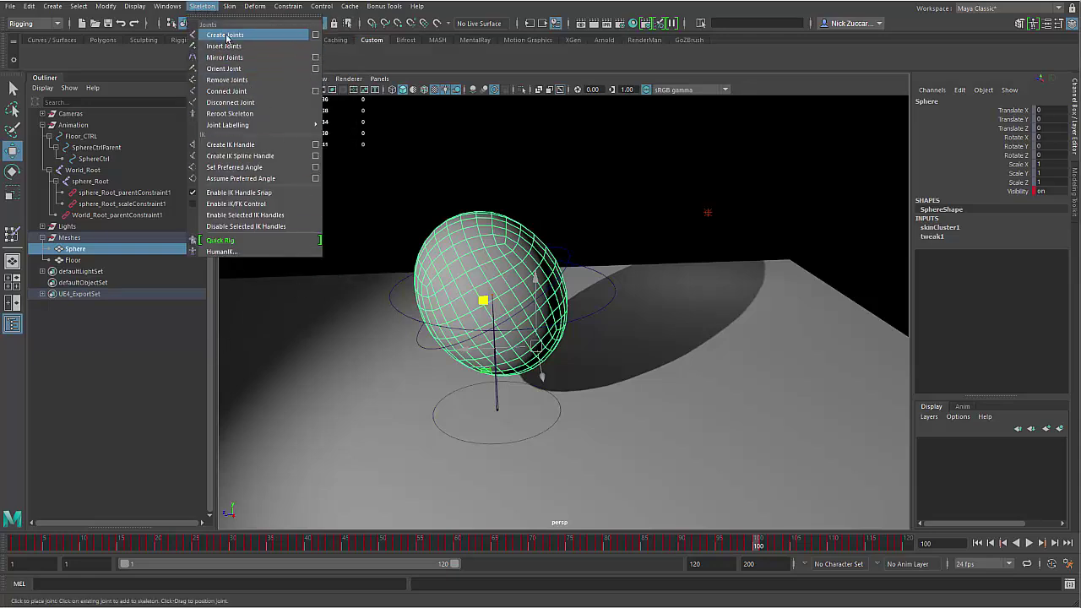
left_click(225, 35)
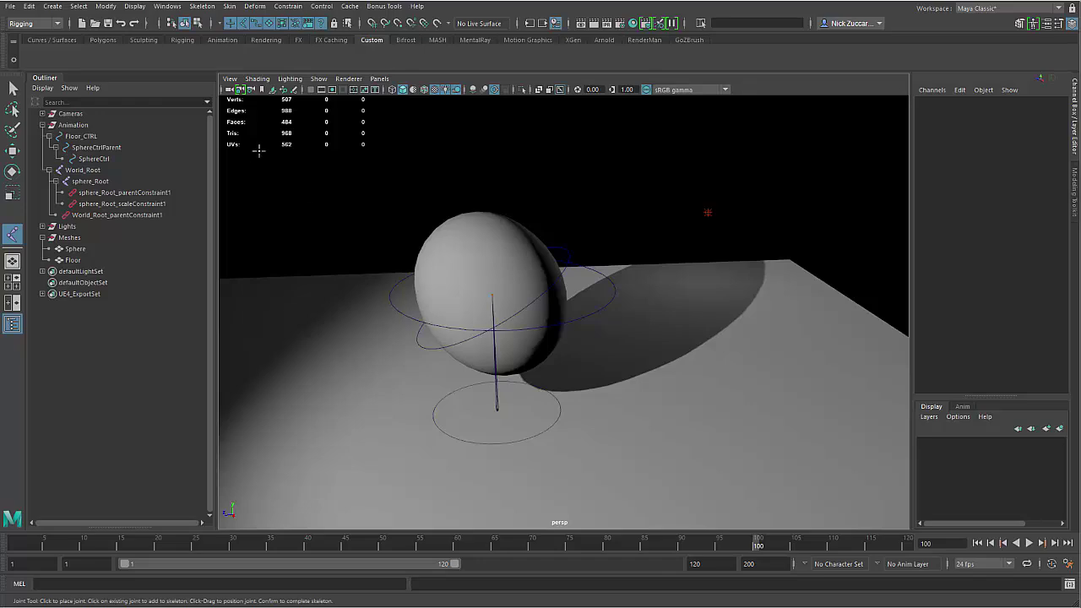
left_click(310, 89)
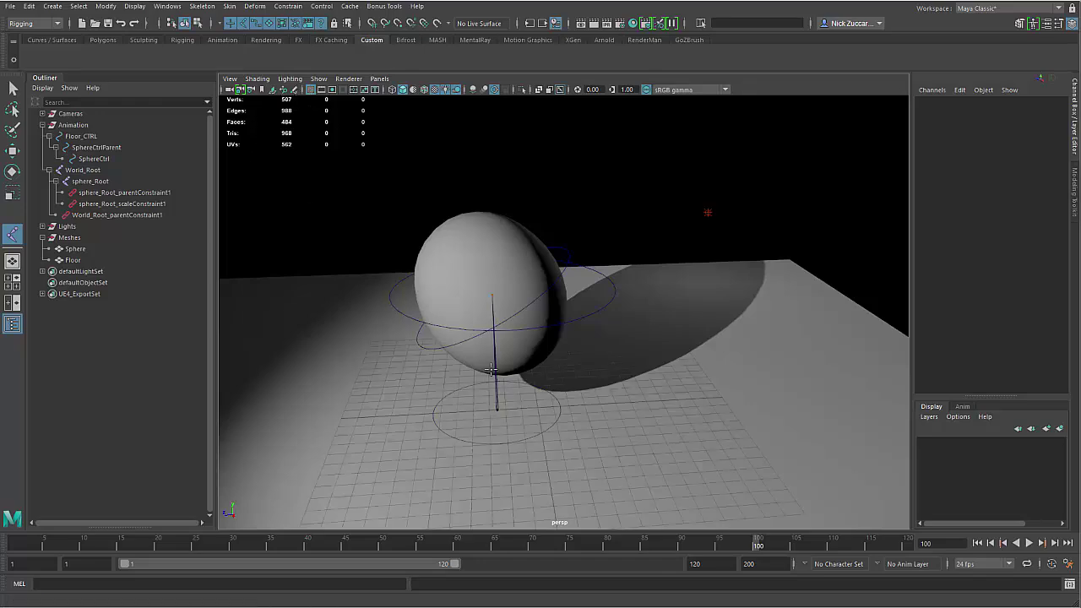
right_click_drag(491, 369, 577, 423, "alt")
middle_click_drag(577, 422, 661, 335, "alt")
right_click_drag(530, 380, 556, 387, "alt")
left_click_drag(558, 387, 578, 396, "alt")
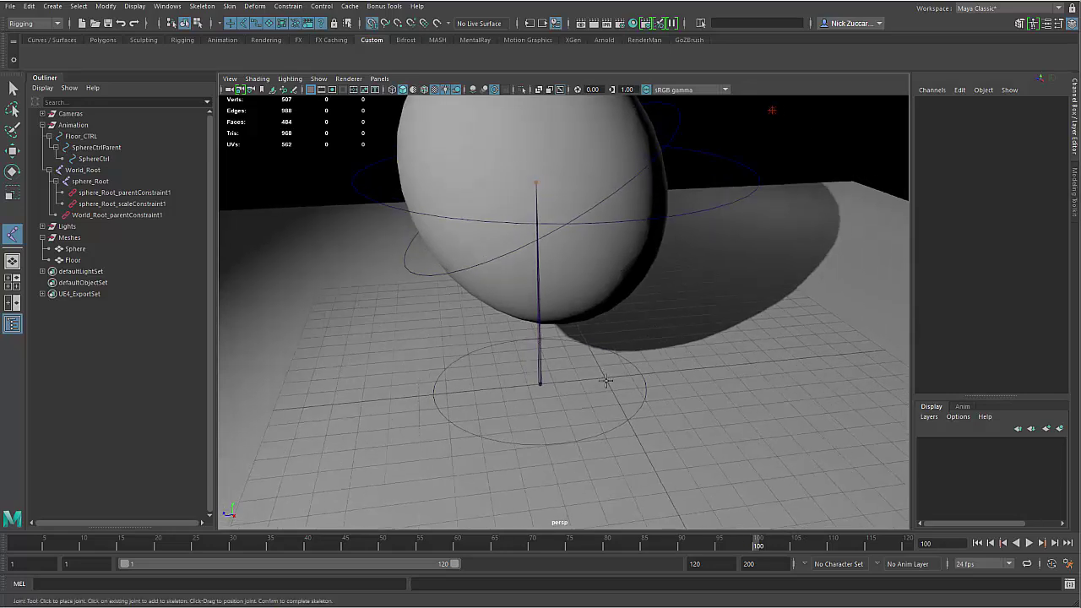
left_click(605, 379)
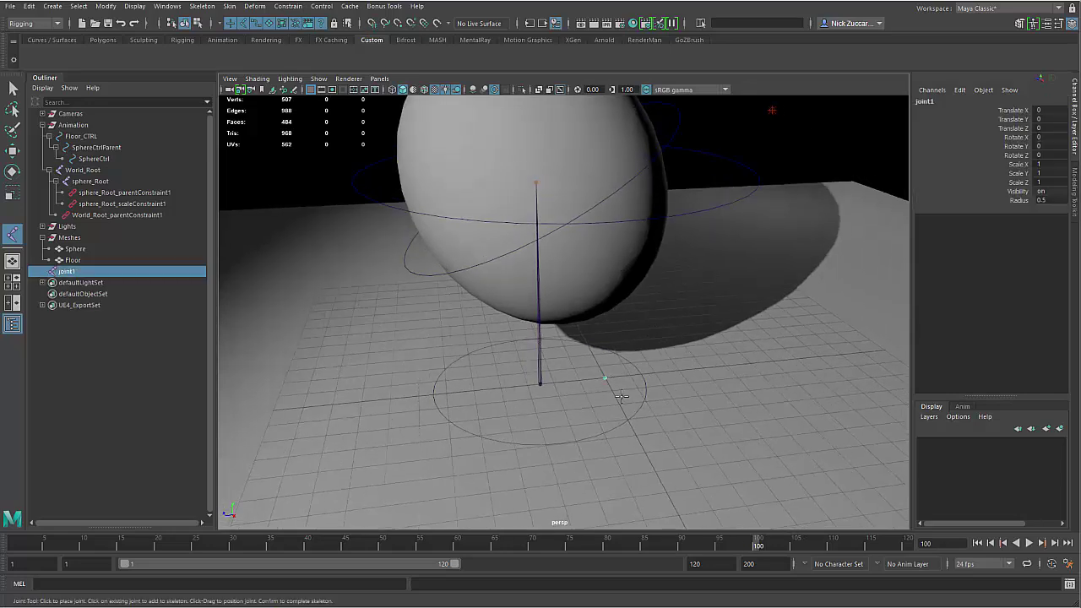
key("w")
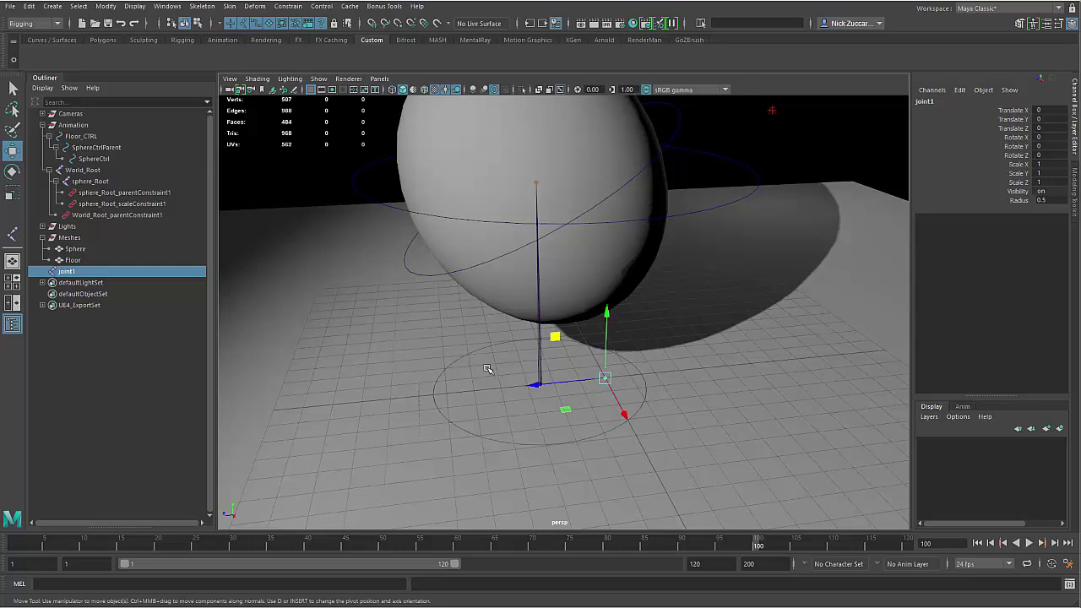
Step: Duplicate the new joint to a Translate Y of 2.266 and parent the copy under the original joint
key("ctrl+d")
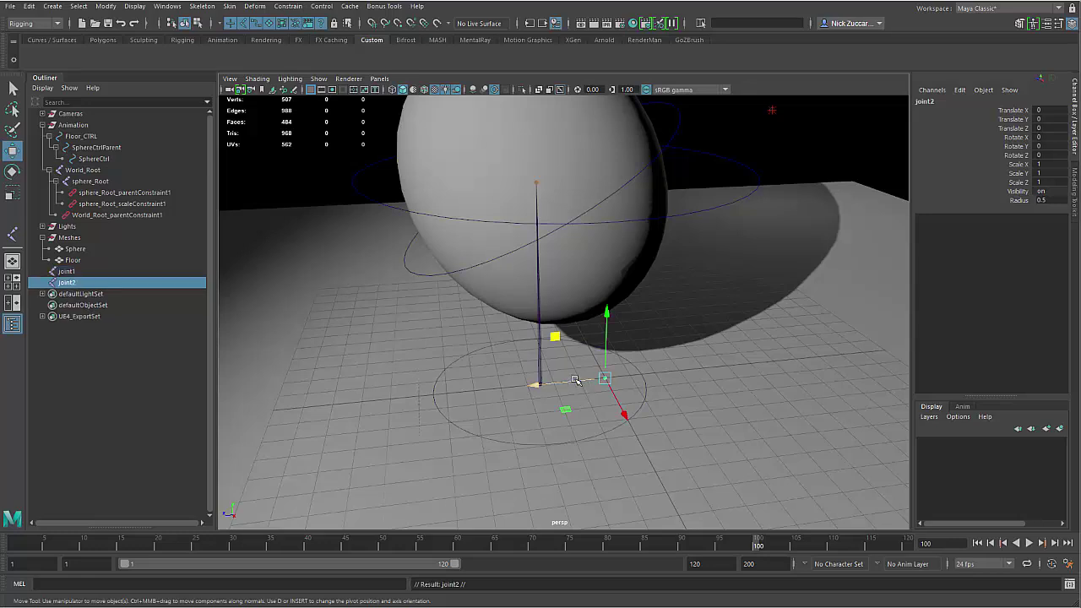
left_click_drag(613, 301, 615, 258)
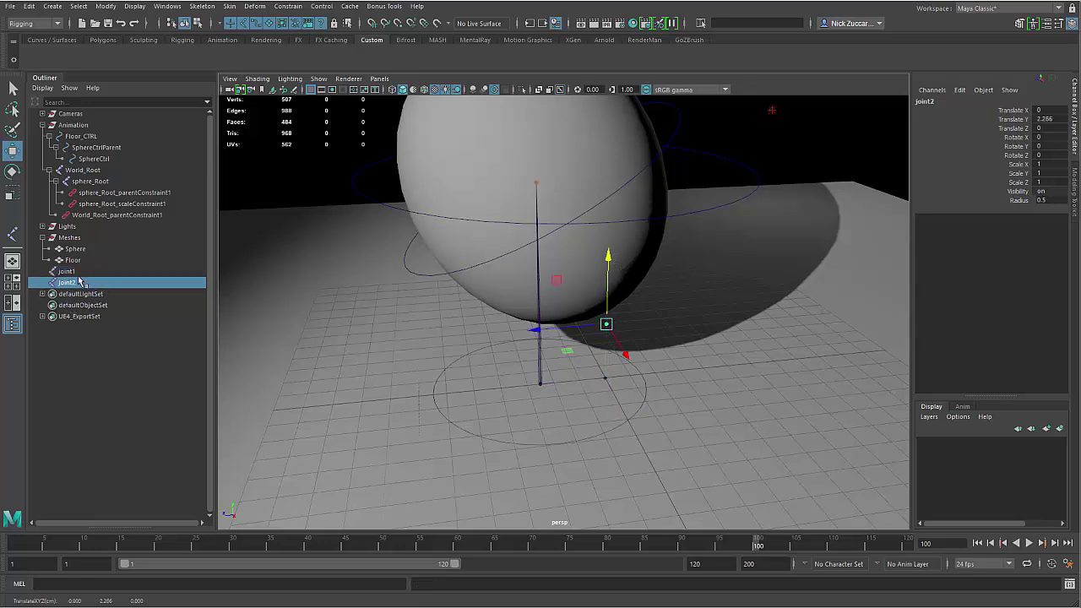
middle_click_drag(74, 287, 72, 272)
key("ctrl+z")
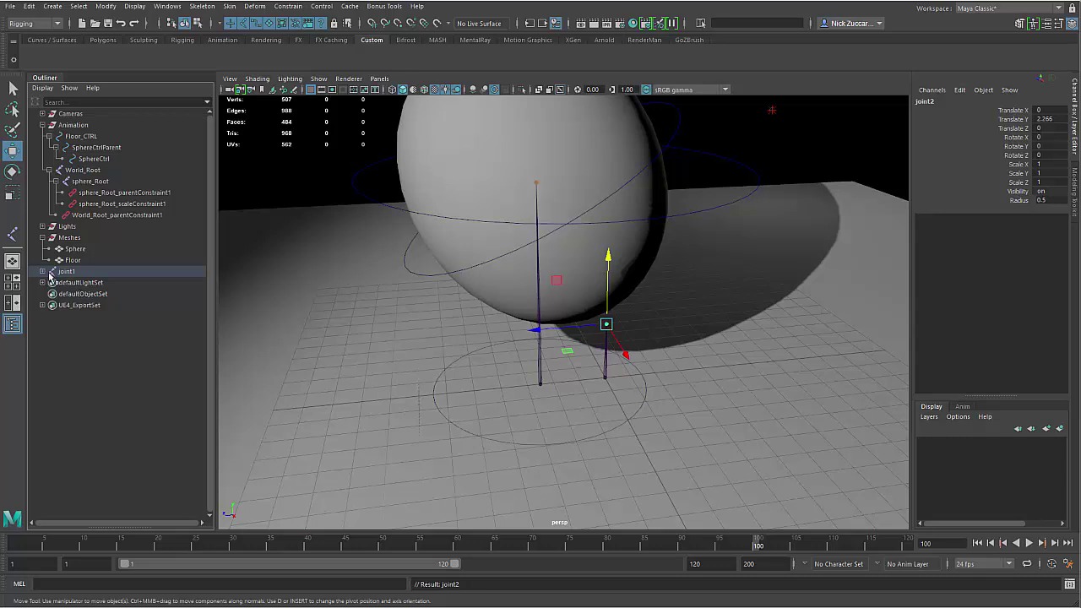
left_click(43, 272)
Step: Delete joint1 together with its child joint2
left_click(84, 274)
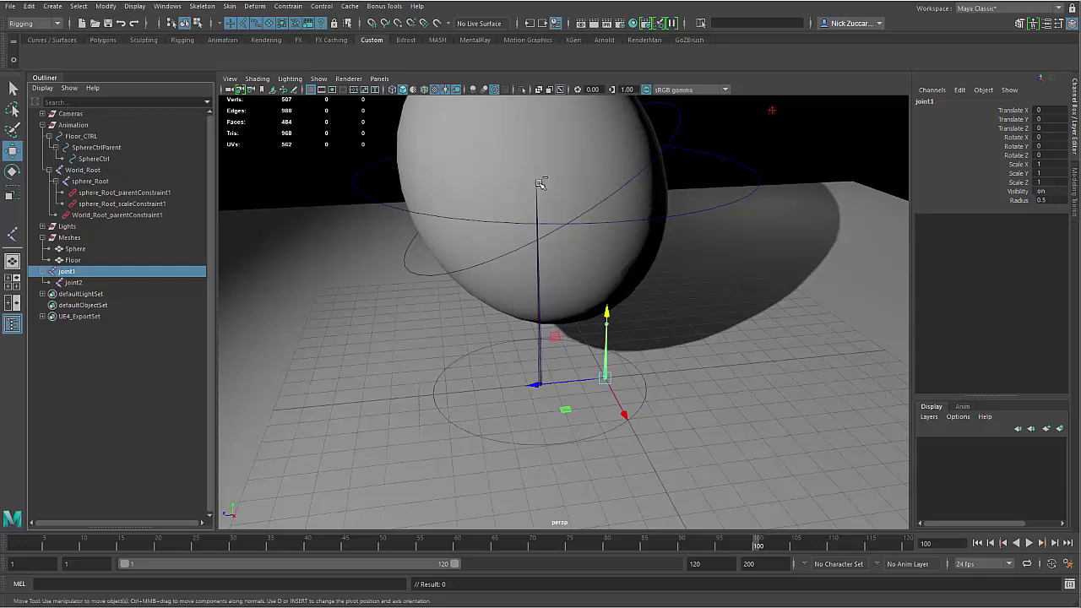
middle_click_drag(546, 184, 549, 215, "alt")
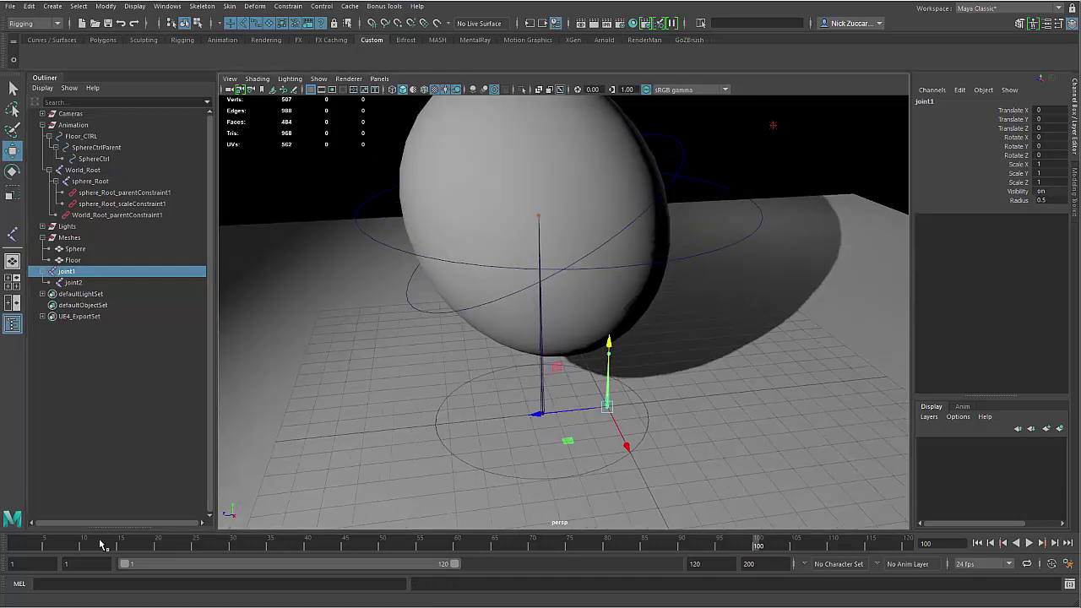
left_click(74, 284)
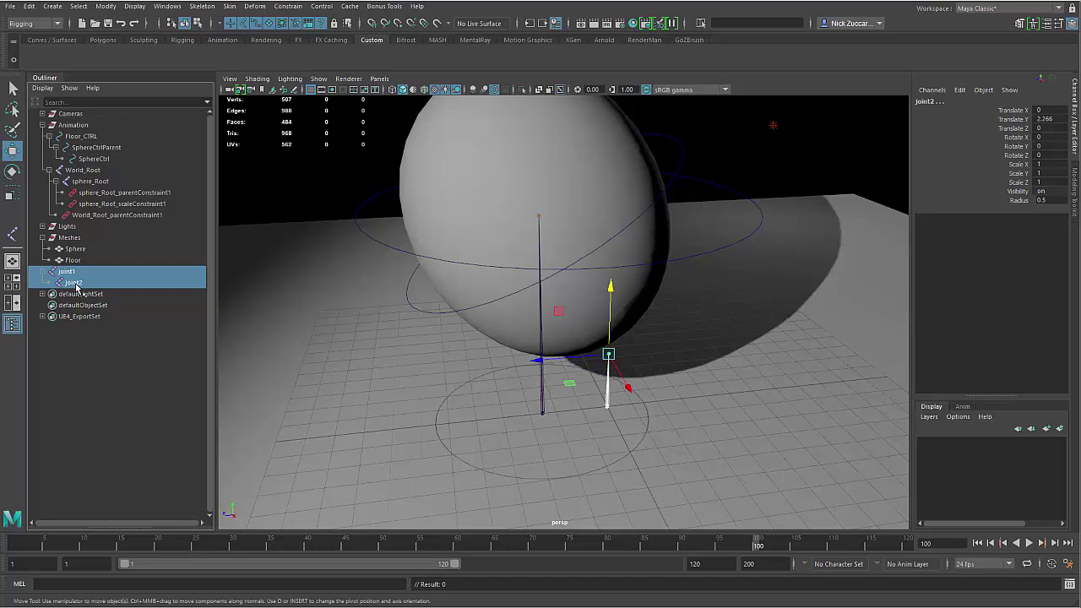
key("Delete")
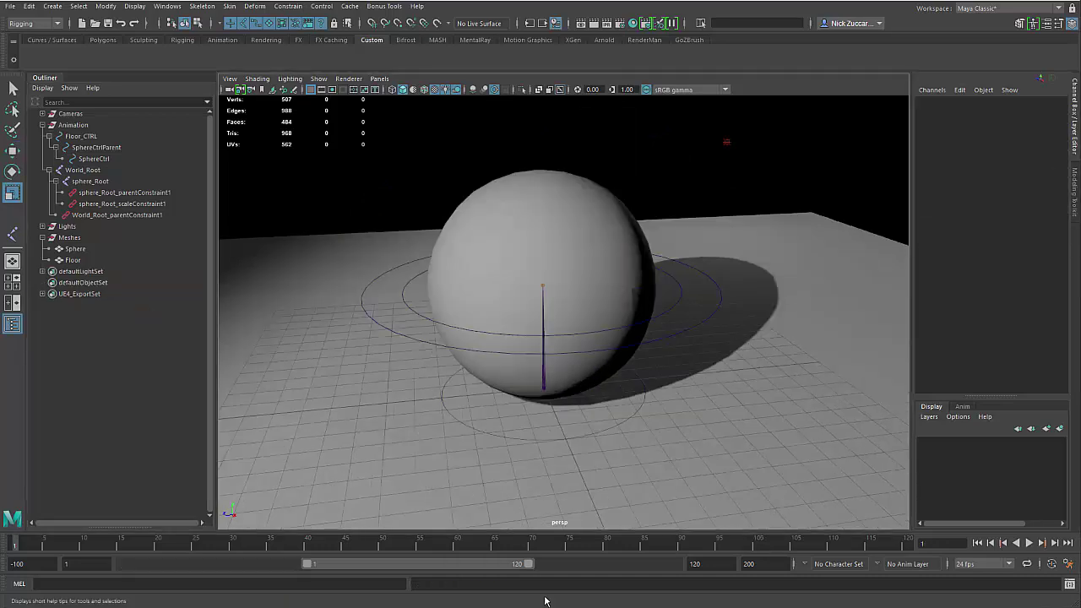
Step: Try a NURBS circle at the origin, scaled uniformly to about 4.2, and undo its creation
key("r")
left_click(448, 412)
left_click(53, 6)
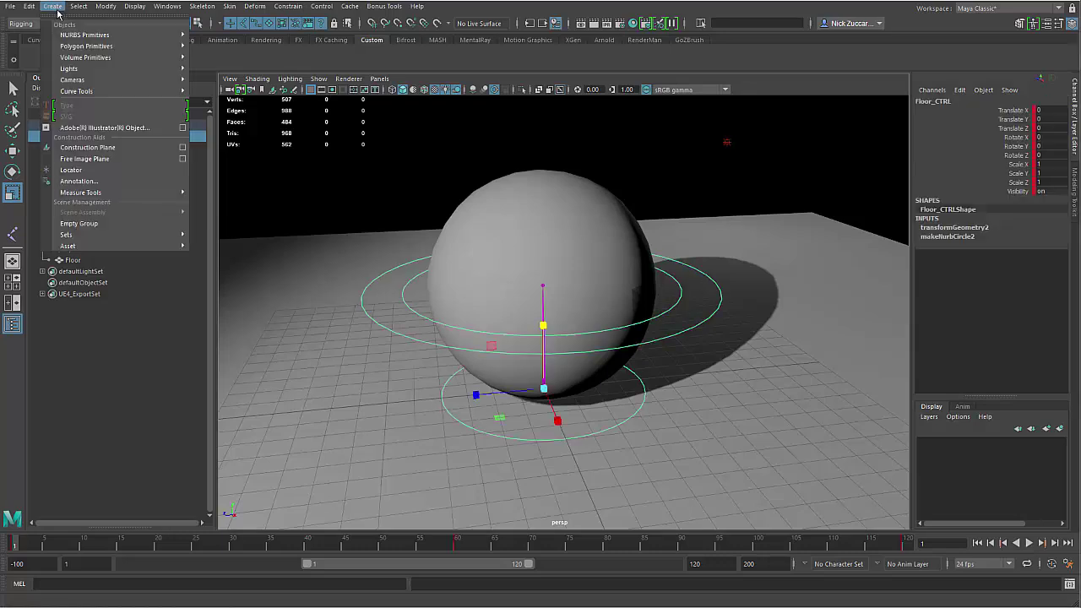
mouse_move(85, 34)
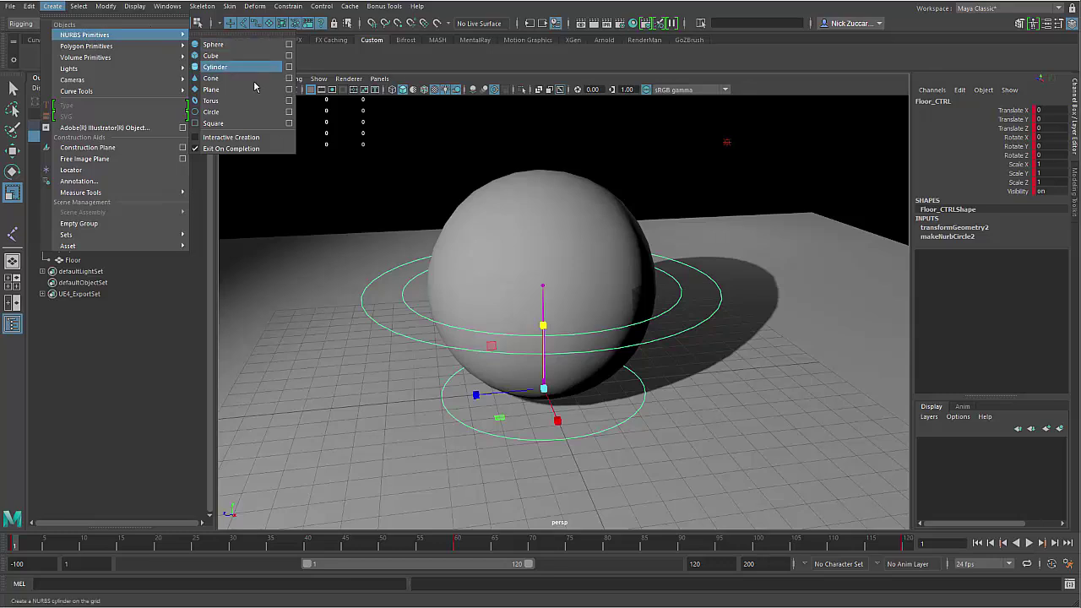
left_click(245, 112)
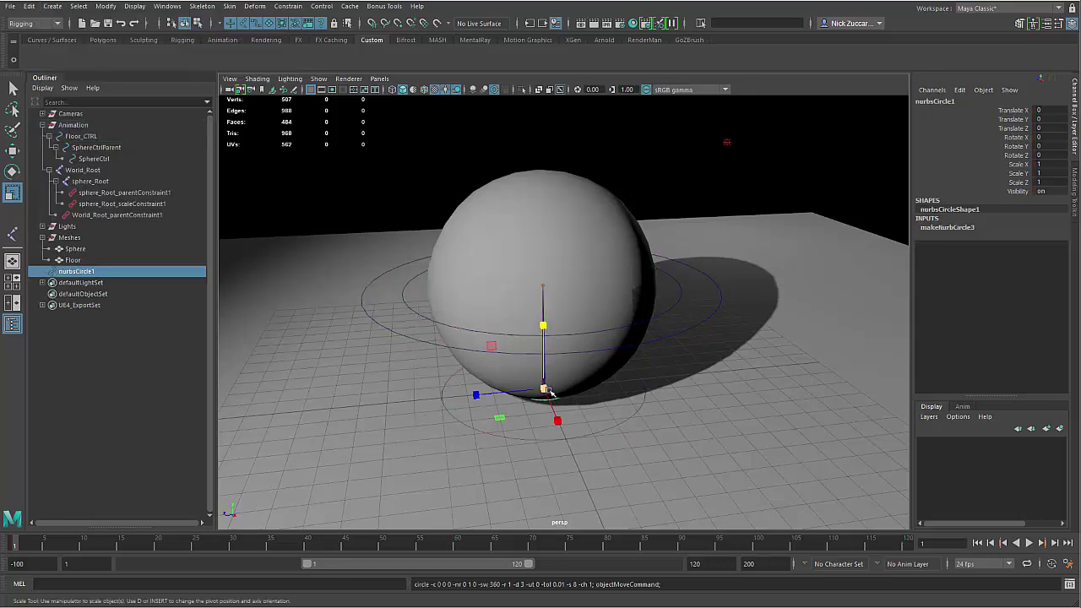
left_click_drag(545, 389, 665, 432)
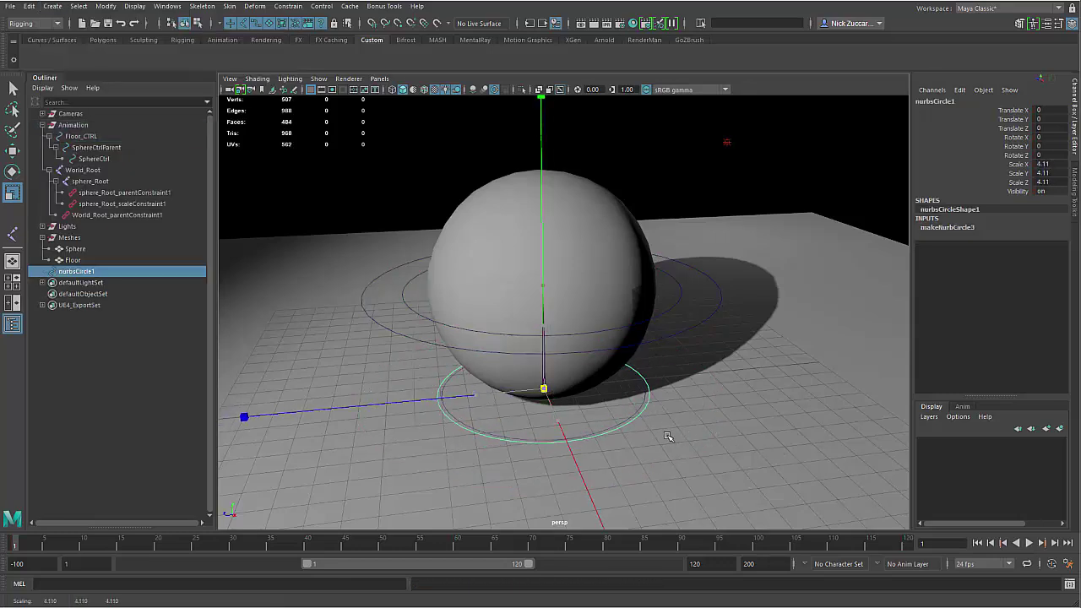
key("ctrl+z")
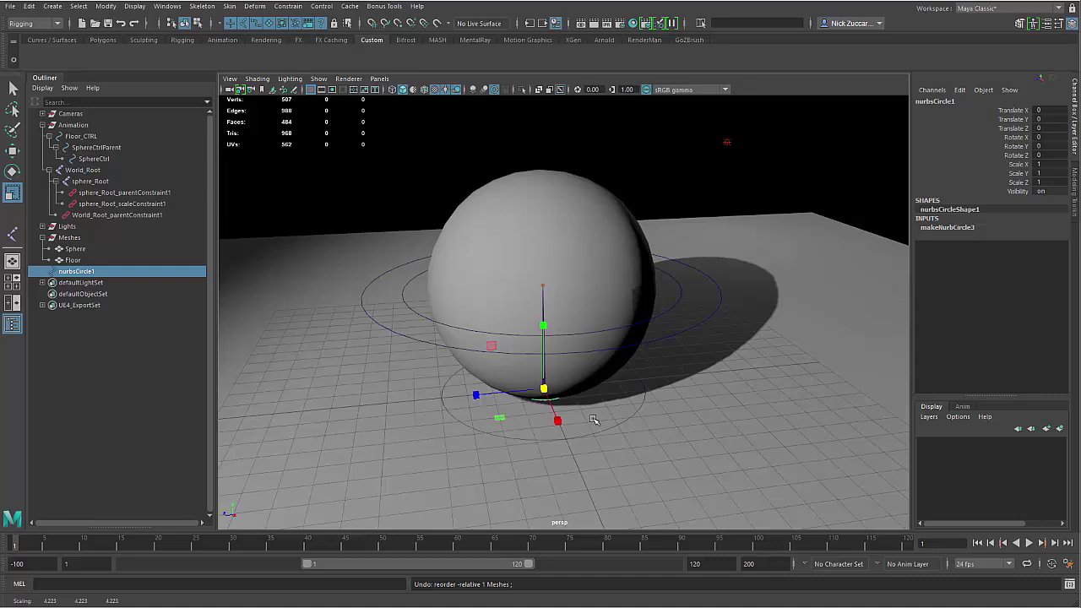
left_click(613, 438)
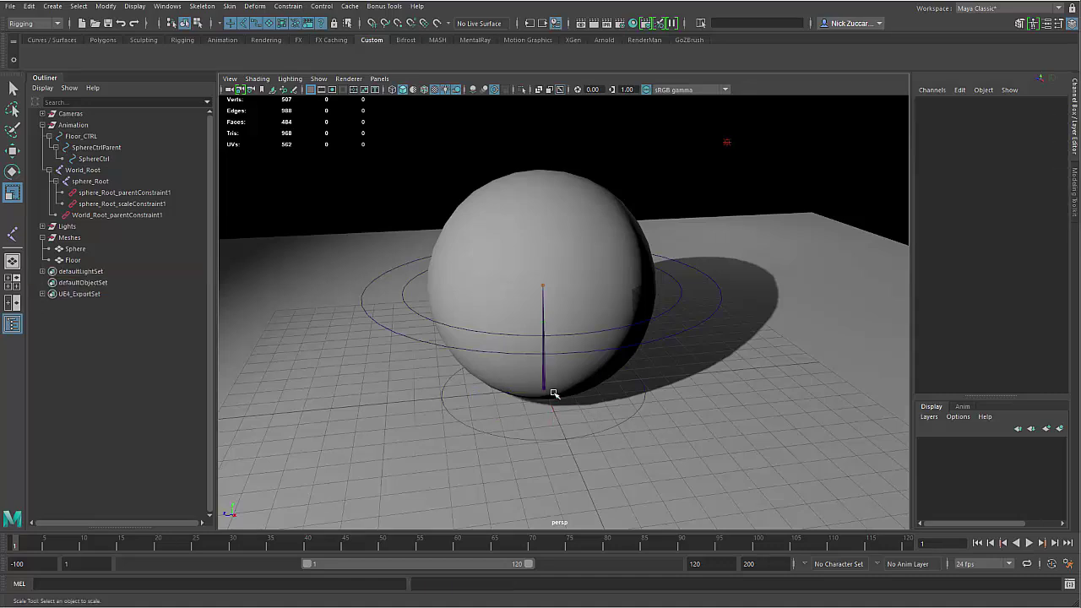
Step: Try moving SphereCtrlParent to about 1.64 in Y and -2.51 in Z, and undo the move
left_click(82, 137)
left_click(93, 148)
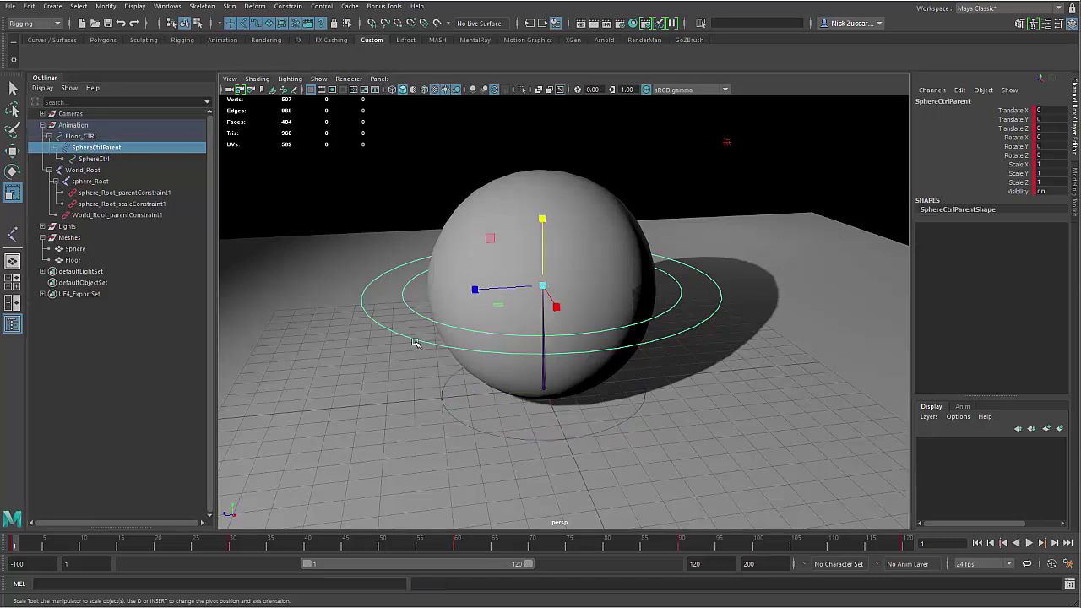
key("w")
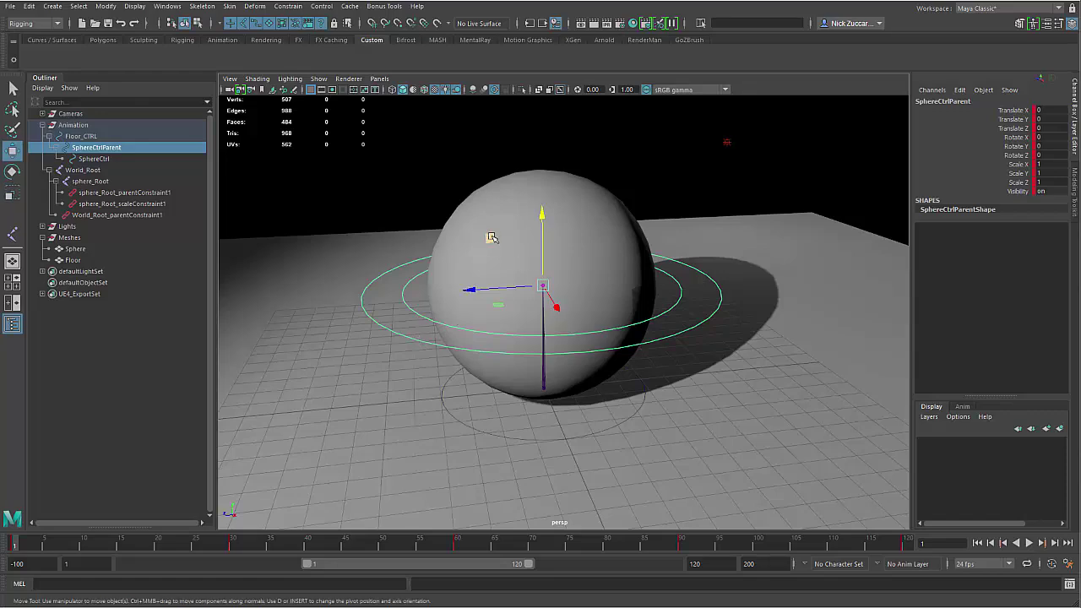
left_click_drag(490, 237, 559, 190)
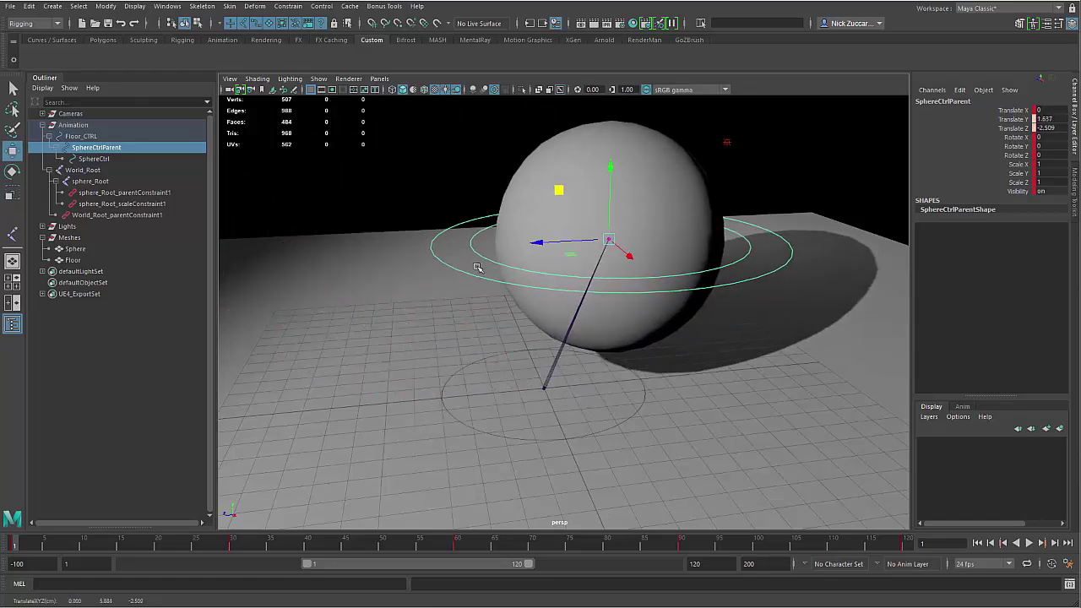
key("ctrl+z")
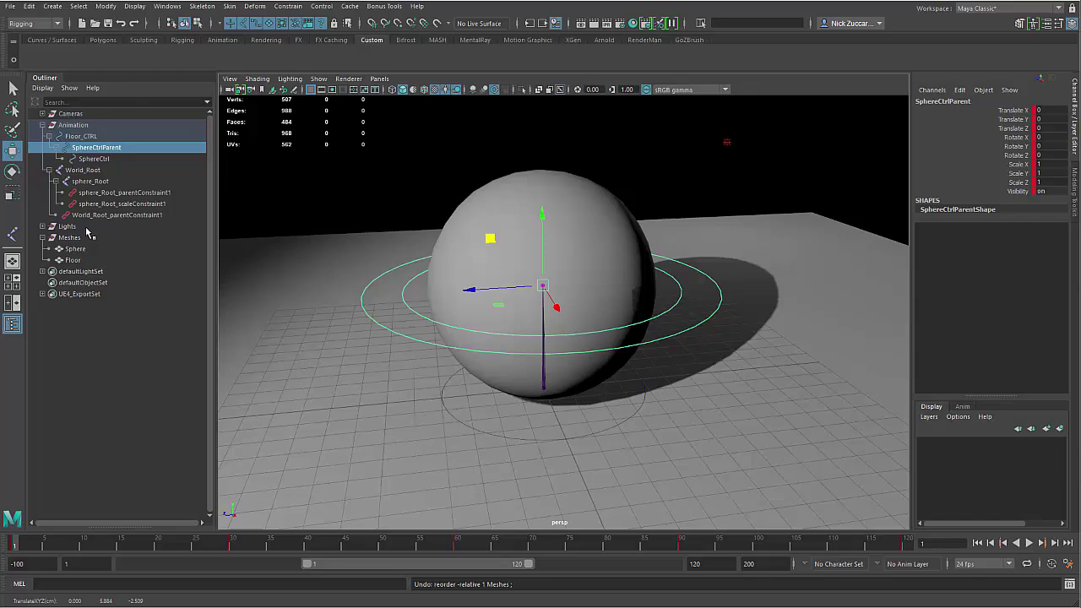
Step: Try moving SphereCtrl to about 1.28 in Y and -0.29 in Z, and undo the move
left_click(99, 160)
left_click_drag(489, 238, 477, 216)
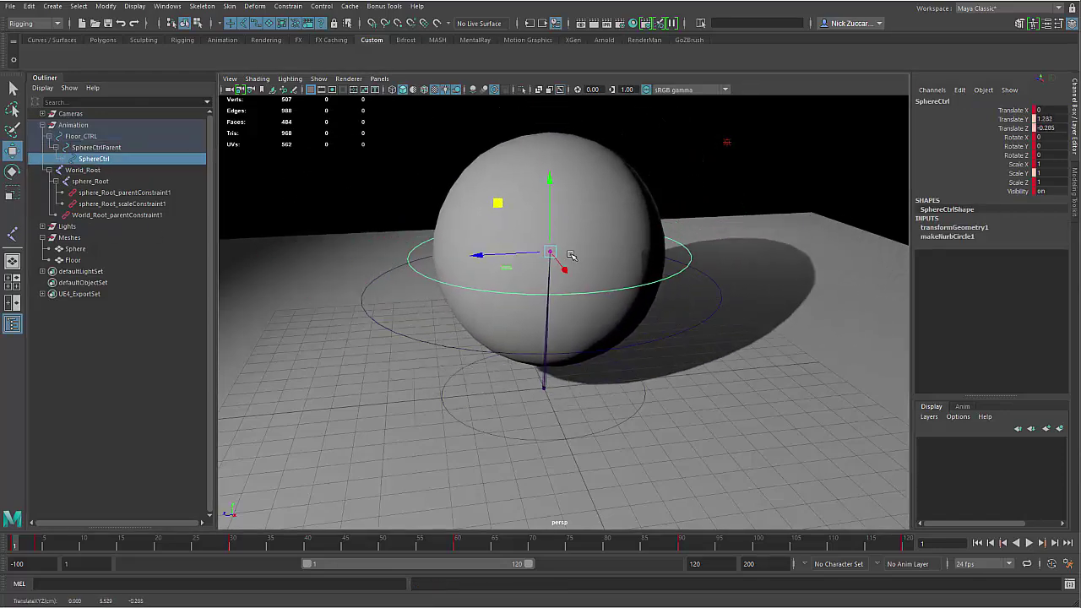
key("ctrl+z")
Step: Try rotating SphereCtrl and scaling it along Y to about 0.96, undoing both changes
key("e")
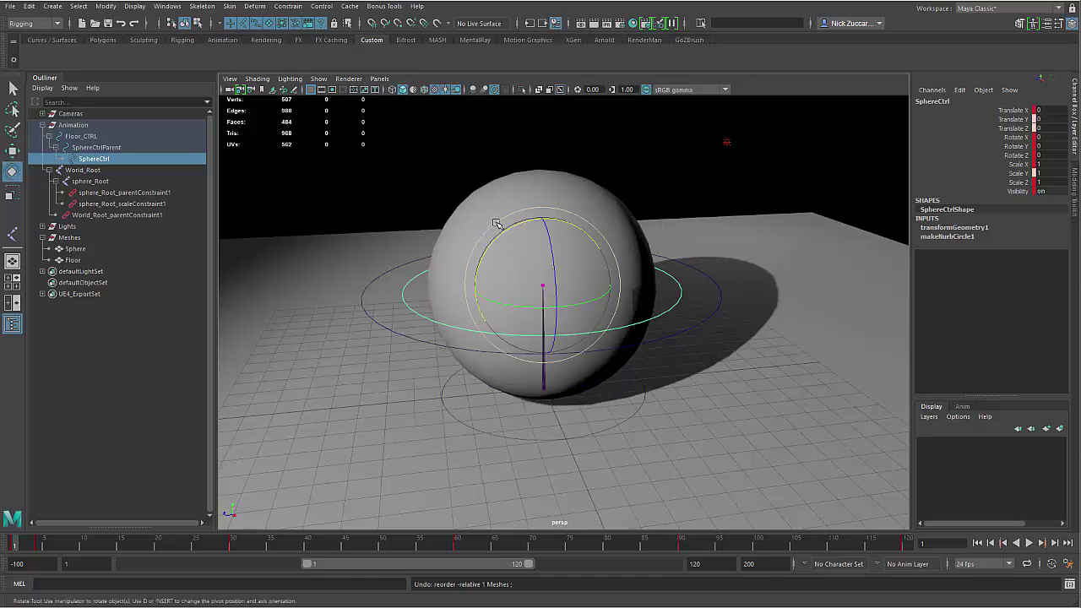
left_click_drag(502, 234, 553, 261)
key("r")
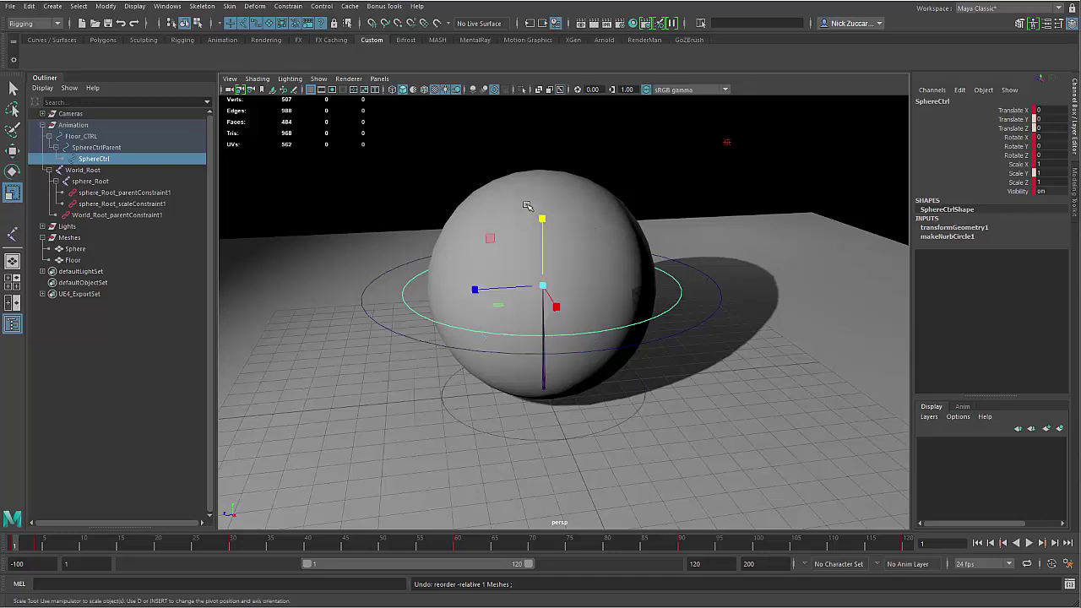
mouse_move(544, 219)
left_mouse_down()
mouse_move(543, 203)
mouse_move(546, 217)
left_mouse_up()
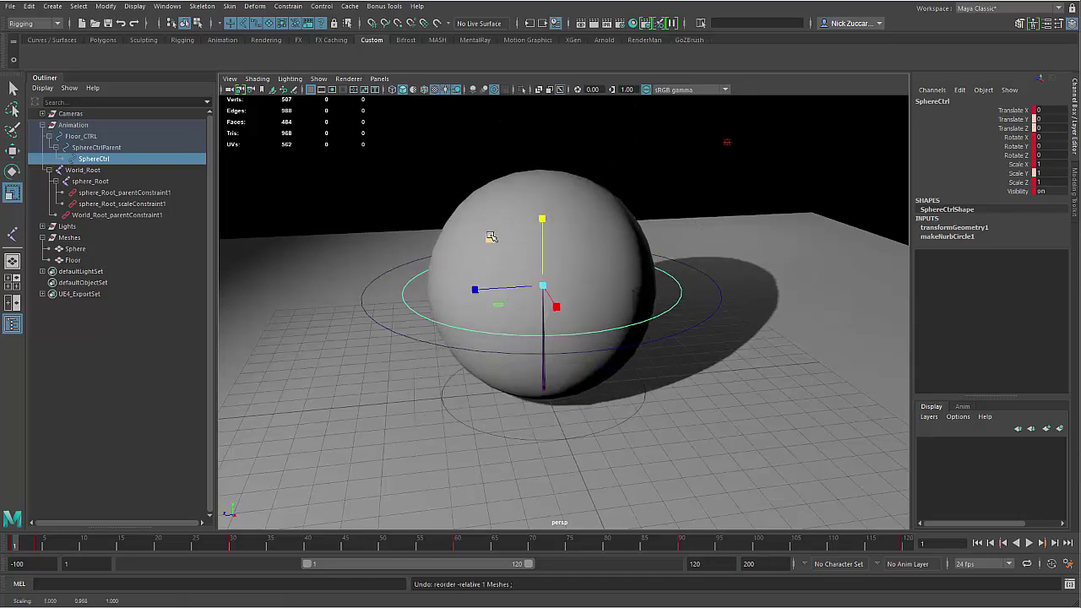
Step: Move SphereCtrl in the YZ plane to a Translate Y of about 3.32 and a Translate Z of about 1.58
left_click_drag(491, 237, 428, 164)
key("ctrl+z")
key("w")
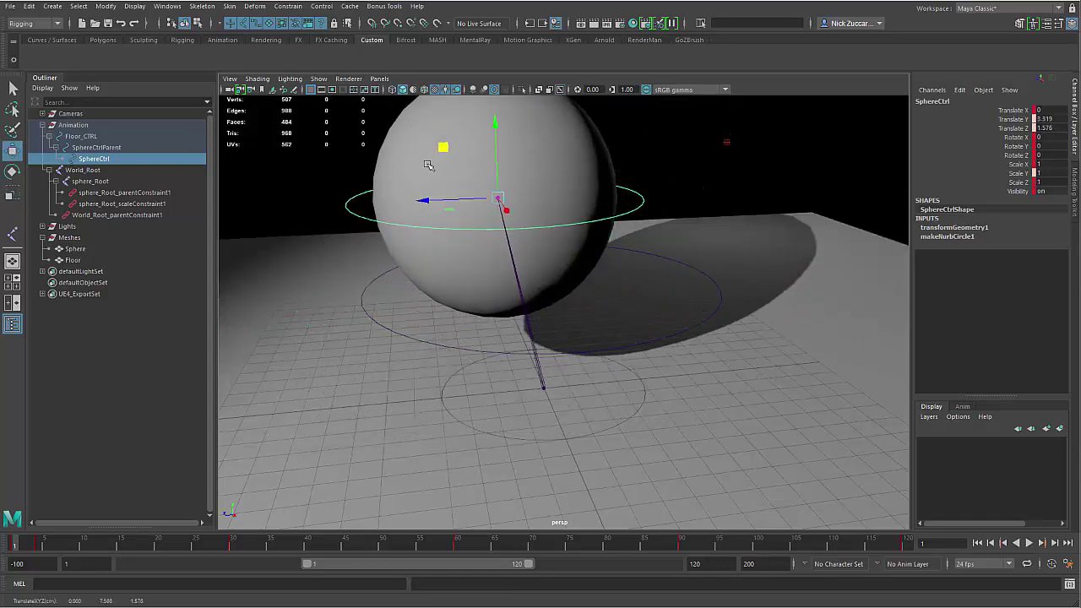
Step: Move SphereCtrlParent in the YZ plane to a Translate Y of about 1.78 and a Translate Z of about 3.53
left_click(378, 319)
left_click_drag(491, 240, 392, 199)
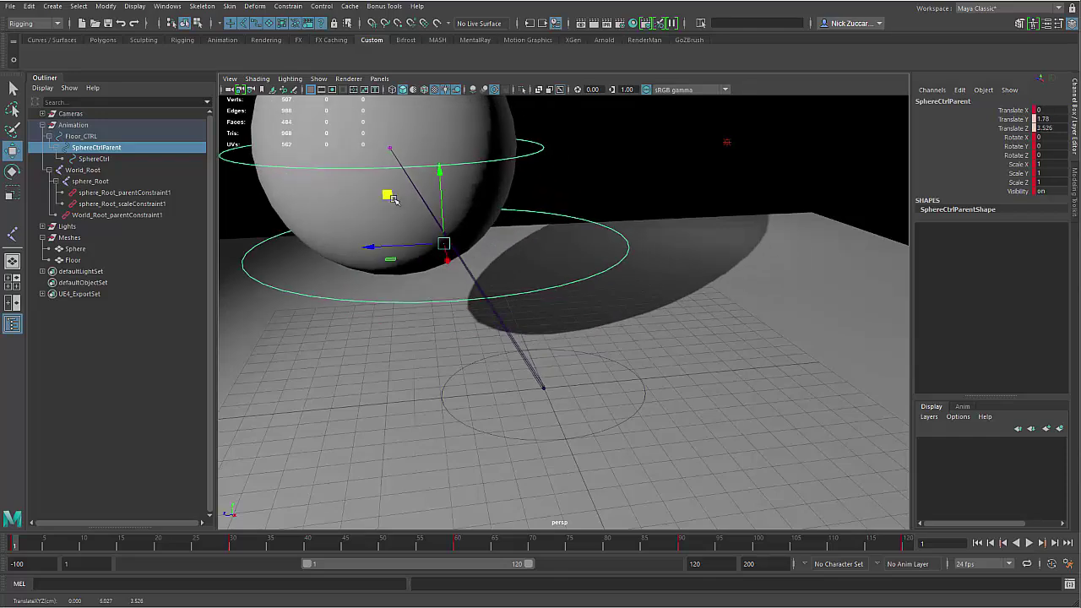
Step: Rotate SphereCtrlParent about the X axis to about 18 degrees
key("e")
left_click_drag(490, 189, 470, 208)
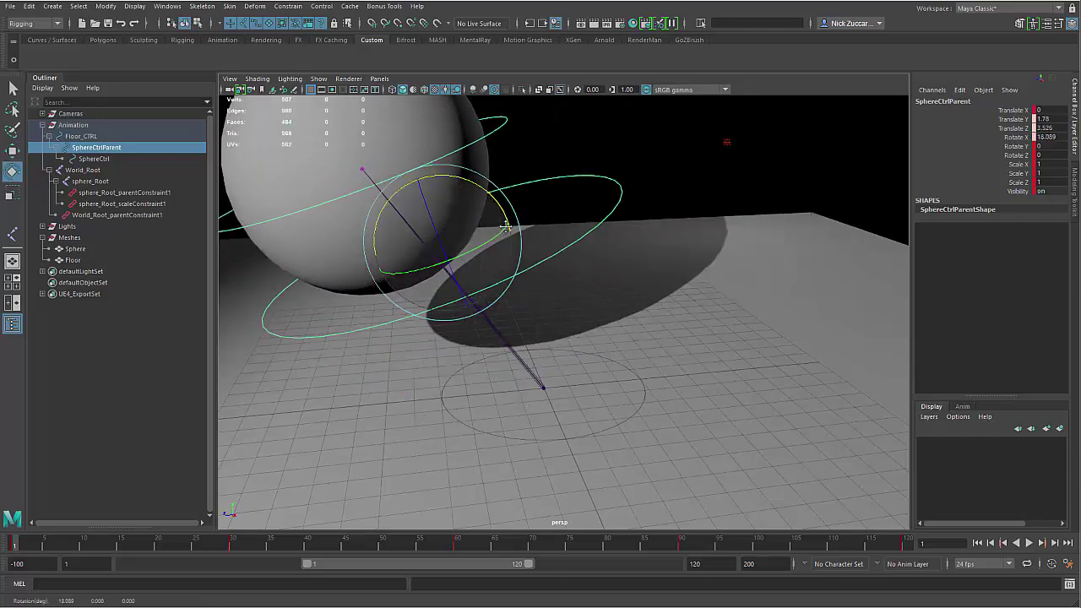
middle_click_drag(454, 213, 567, 284, "alt")
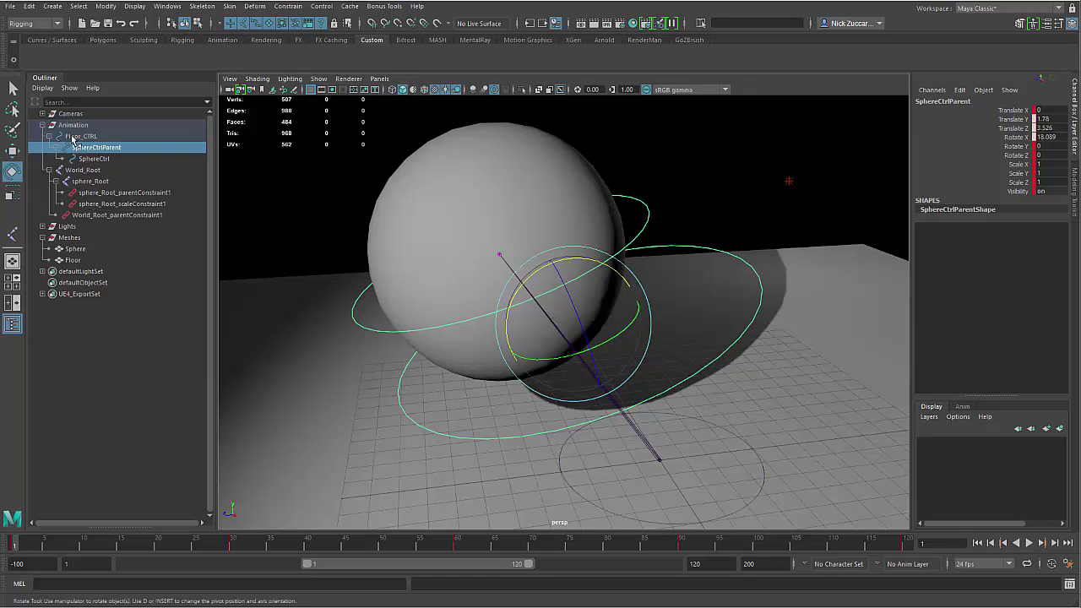
Step: Undo the test rotation and move of SphereCtrlParent and the preceding move of SphereCtrl
key("ctrl+z")
key("ctrl+z")
key("ctrl+z")
key("ctrl+z")
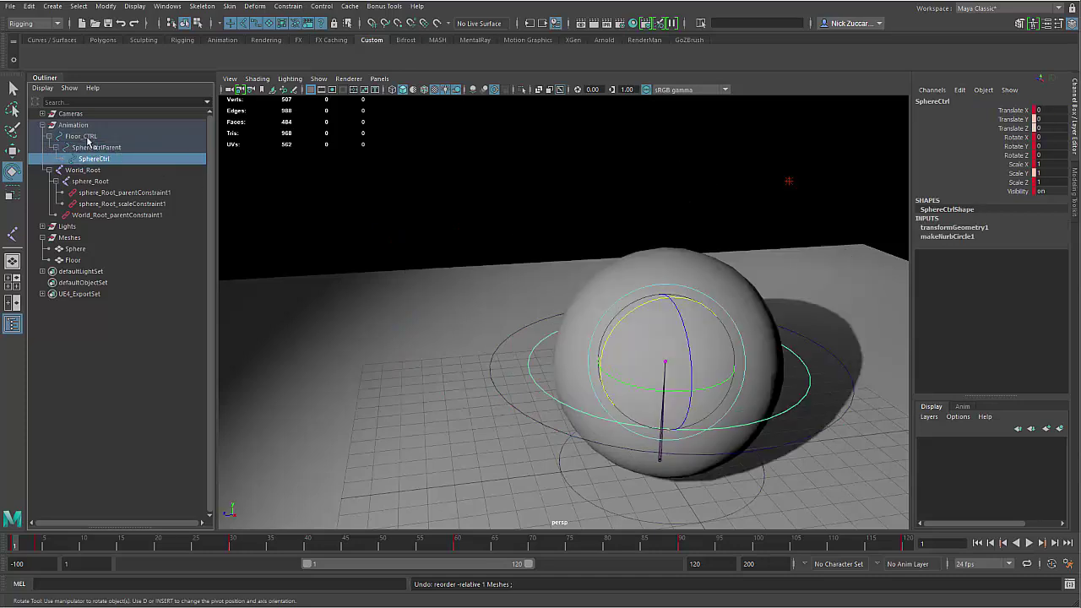
Step: Try moving Floor_CTRL together with its child controls in the YZ plane, and undo the move
left_click(84, 137)
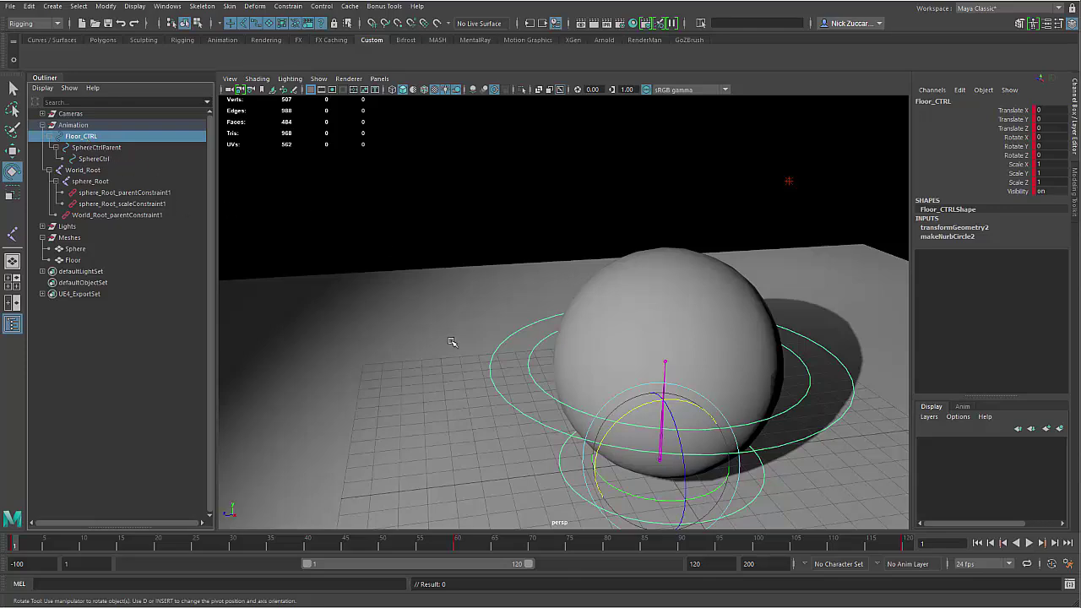
key("w")
right_click_drag(750, 409, 734, 402, "alt")
middle_click_drag(734, 403, 734, 358, "alt")
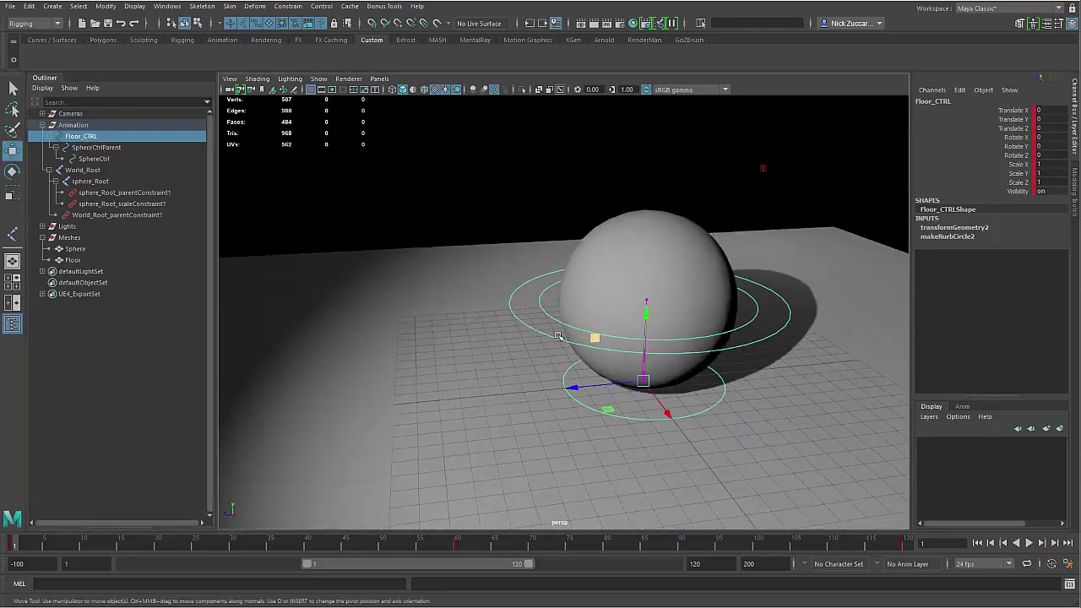
left_click_drag(595, 338, 519, 346)
key("ctrl+z")
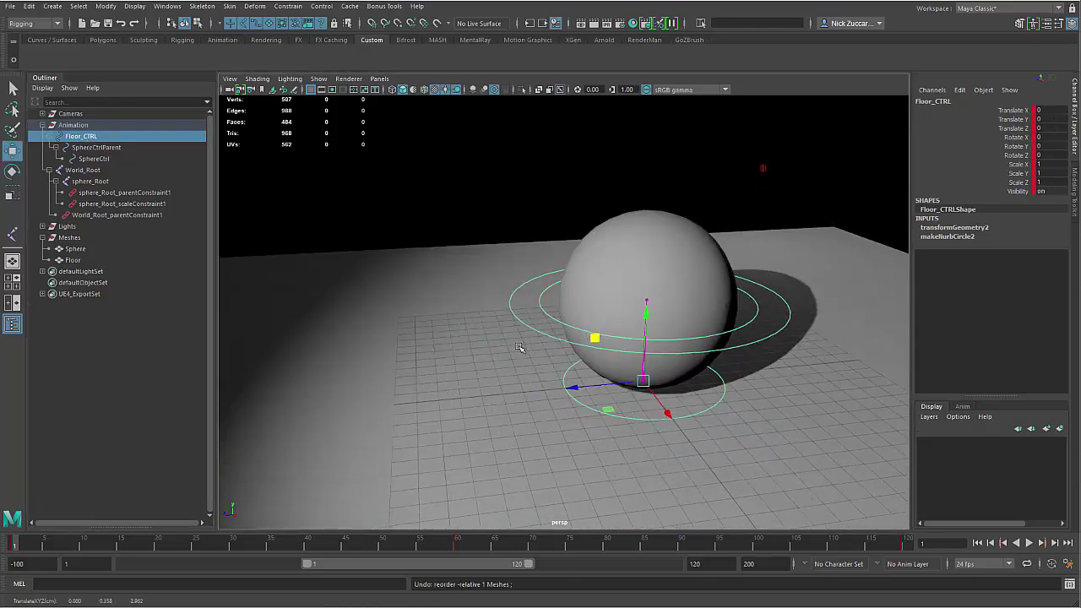
Step: Review the Parent Constraint options with Floor_CTRL and World_Root selected in that order, and close them without applying
left_click(100, 148)
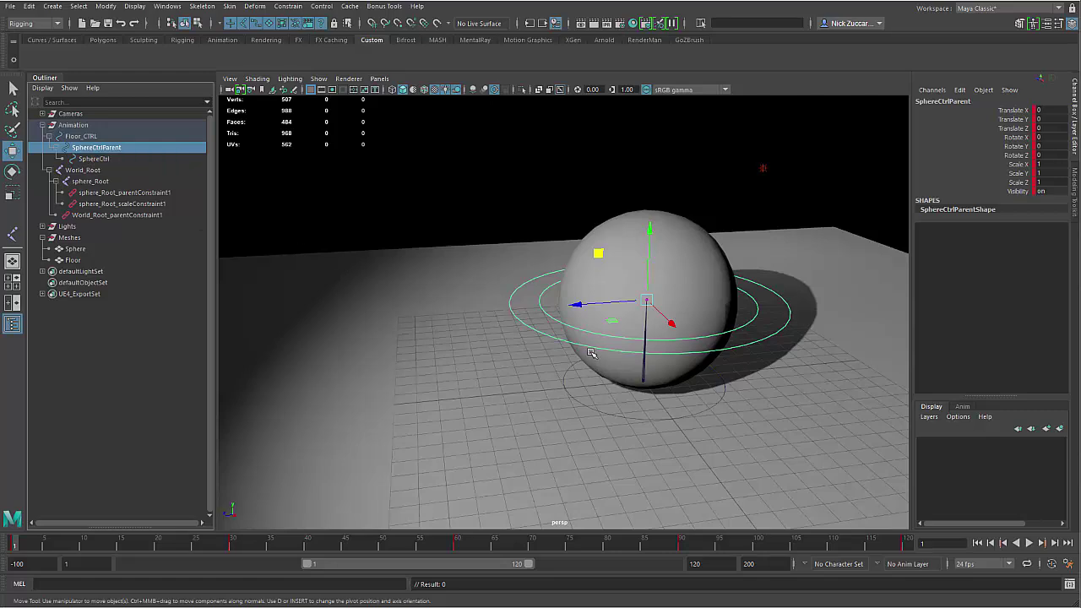
left_click(563, 386)
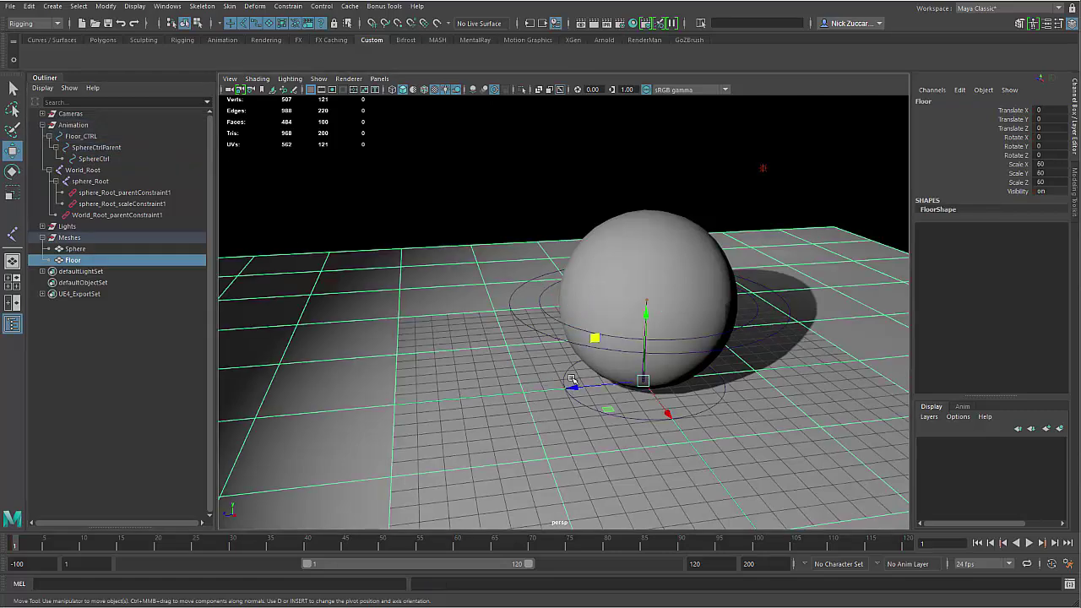
left_click(566, 377)
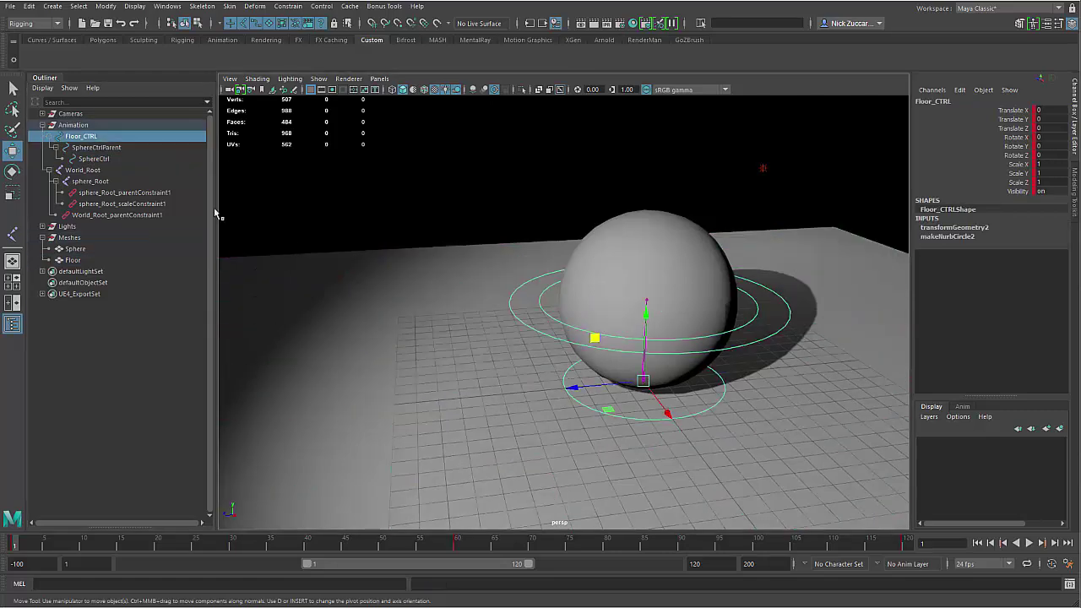
left_click(95, 172, "ctrl")
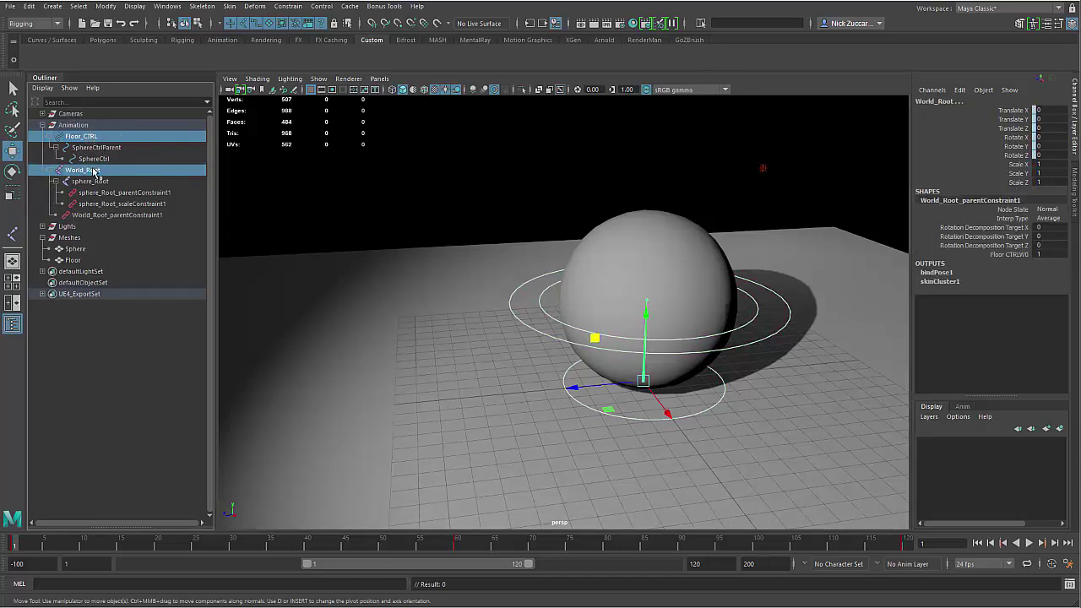
left_click(58, 24)
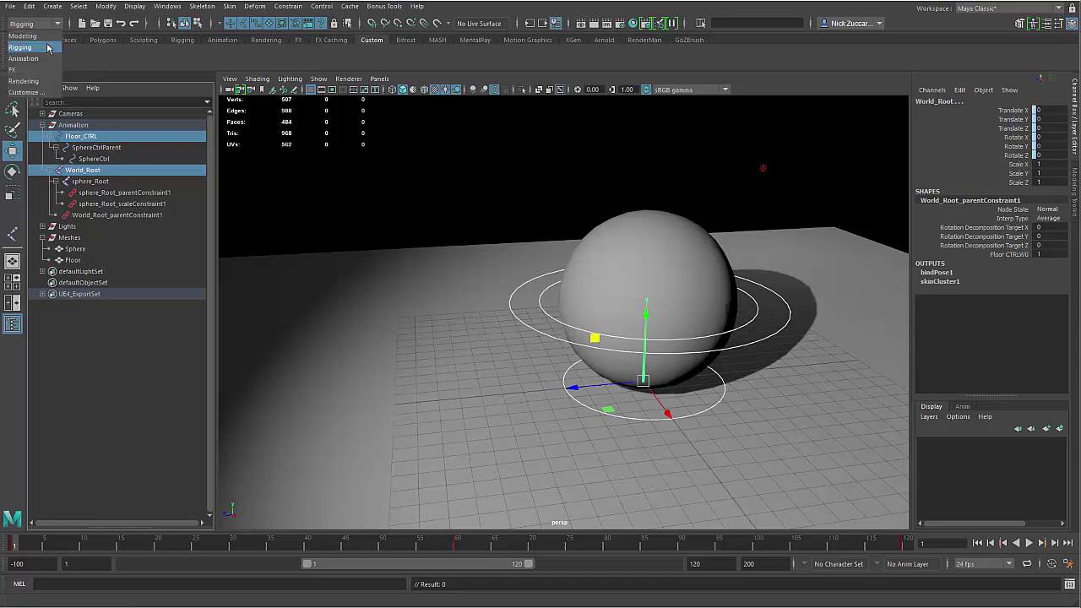
left_click(47, 48)
left_click(287, 6)
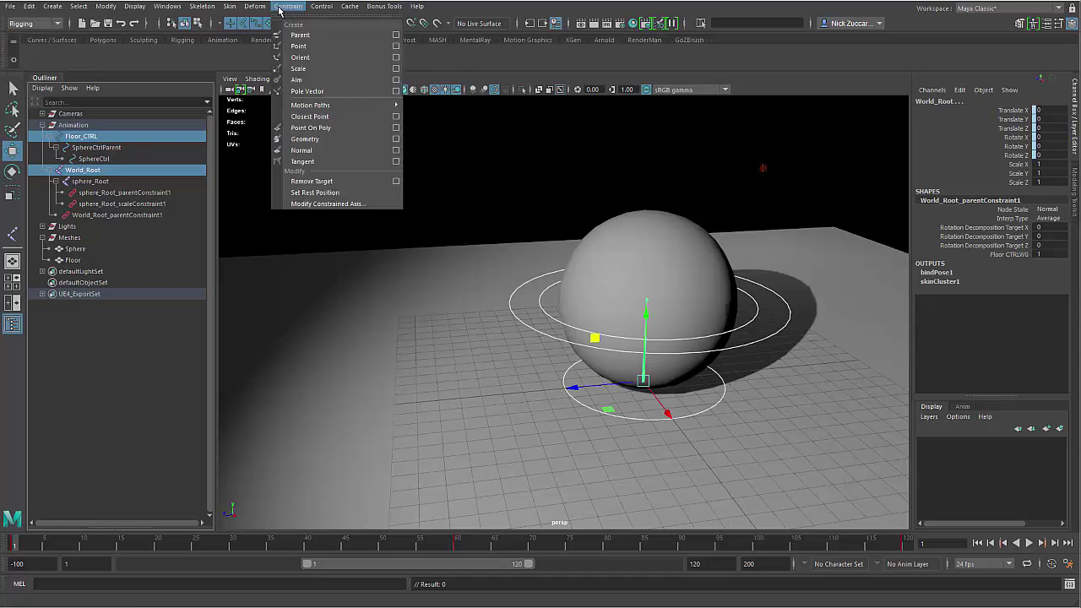
left_click(397, 35)
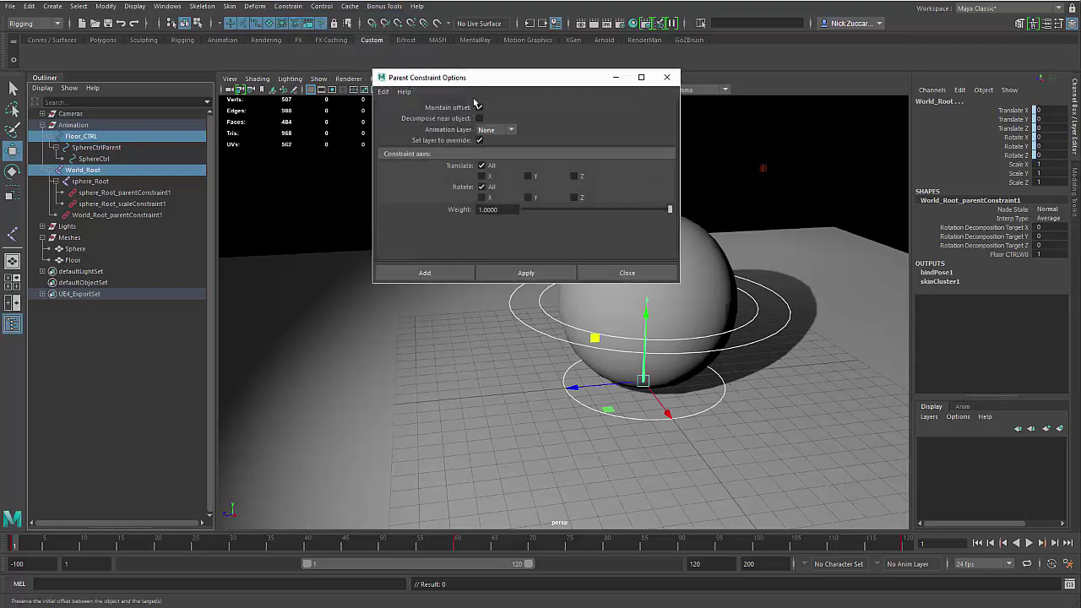
left_click_drag(478, 81, 291, 173)
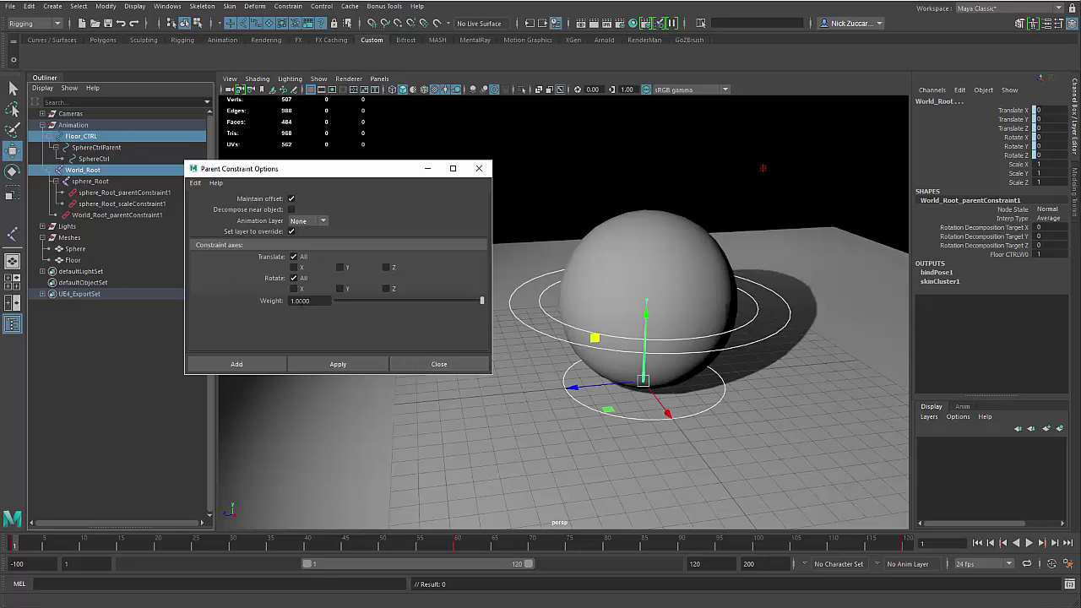
left_click(460, 363)
Step: Select Floor_CTRL again and test how World_Root follows a YZ-plane move, undoing the move
left_click(561, 378)
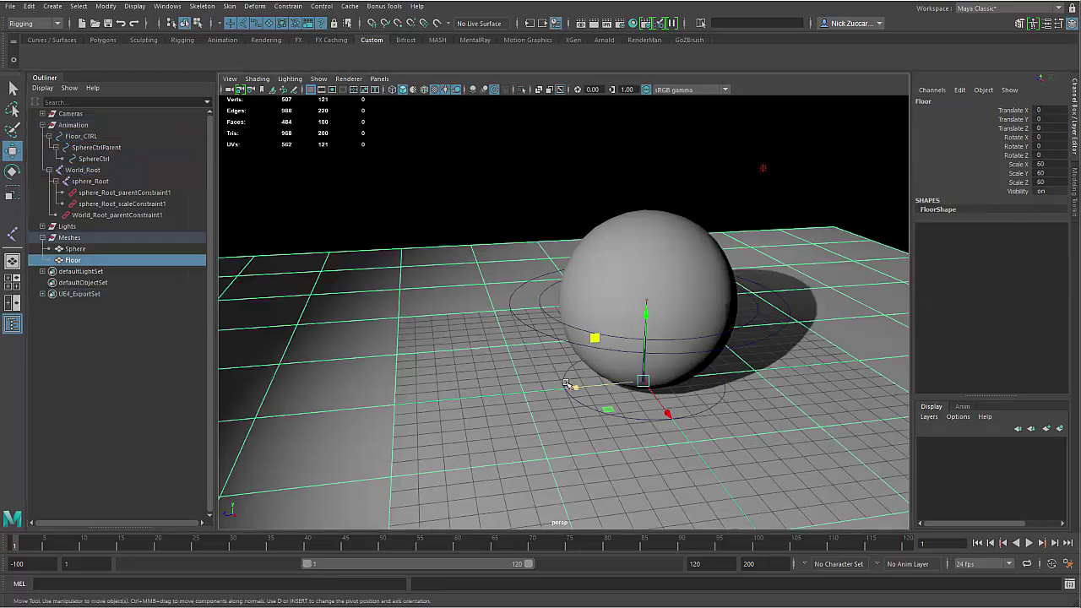
left_click(562, 379)
left_click_drag(589, 334, 497, 342)
key("ctrl+z")
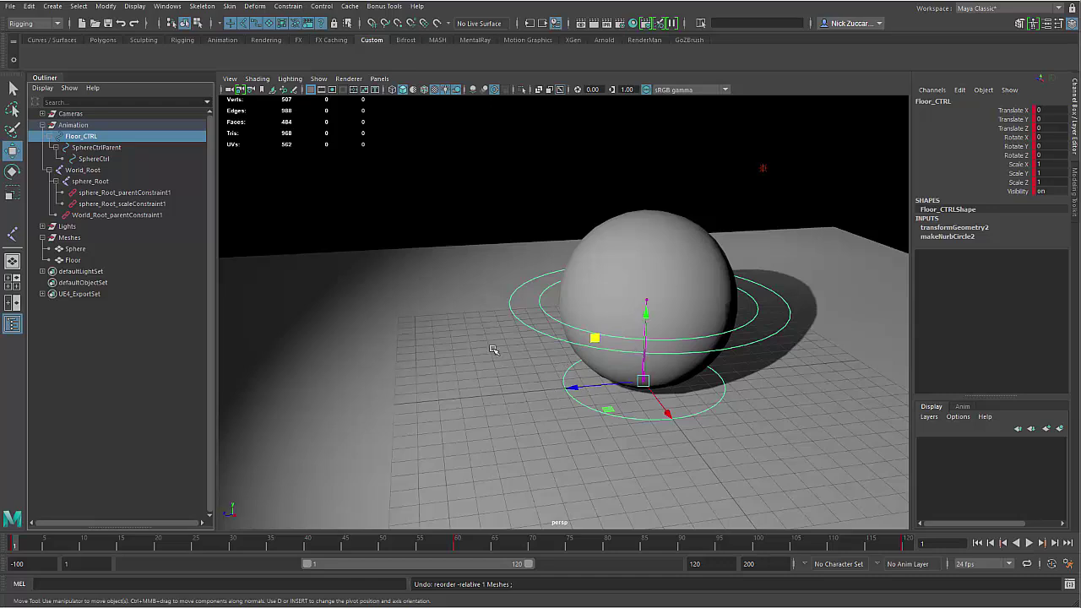
Step: Review the Parent Constraint options with SphereCtrl and sphere_Root selected in that order, and close them without applying
left_click(94, 159)
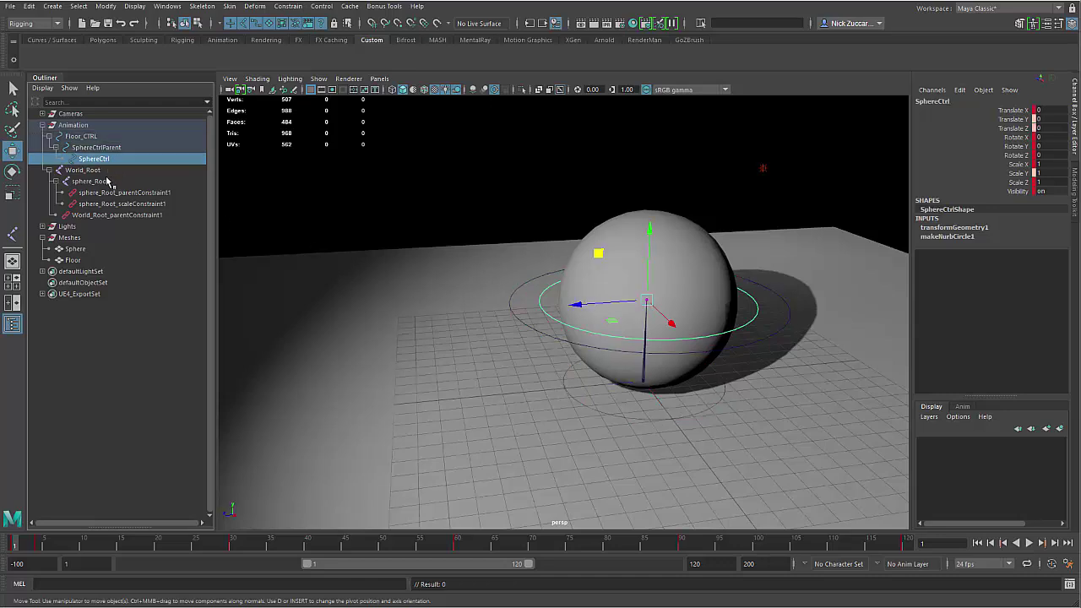
left_click(97, 183, "ctrl")
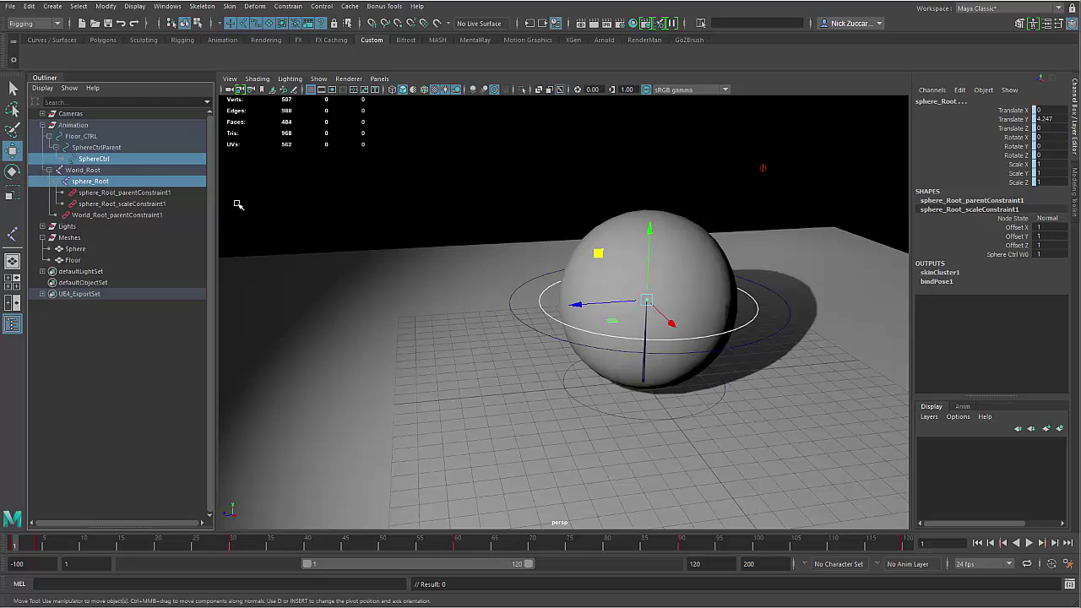
left_click(291, 7)
left_click(396, 34)
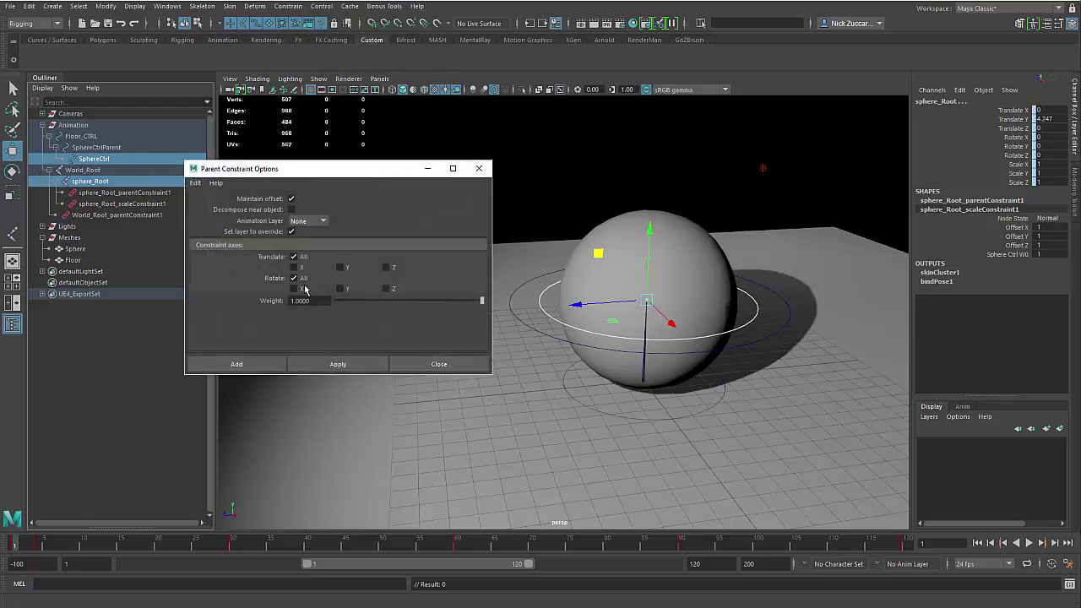
left_click(479, 169)
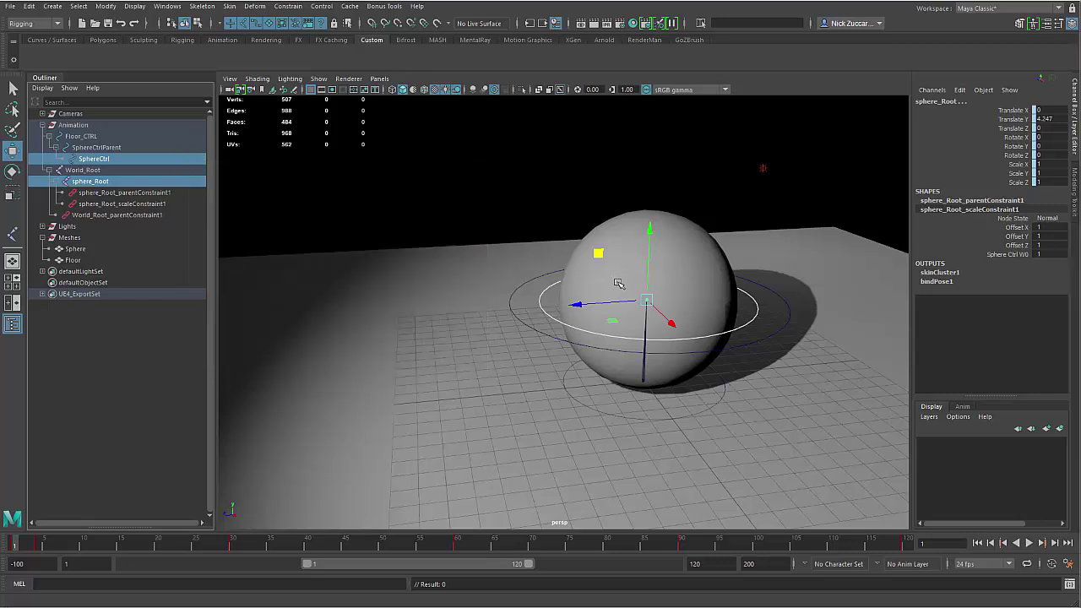
Step: Try moving the selected SphereCtrl and sphere_Root together in the YZ plane twice, undoing each move
left_click_drag(654, 304, 445, 147)
key("ctrl+z")
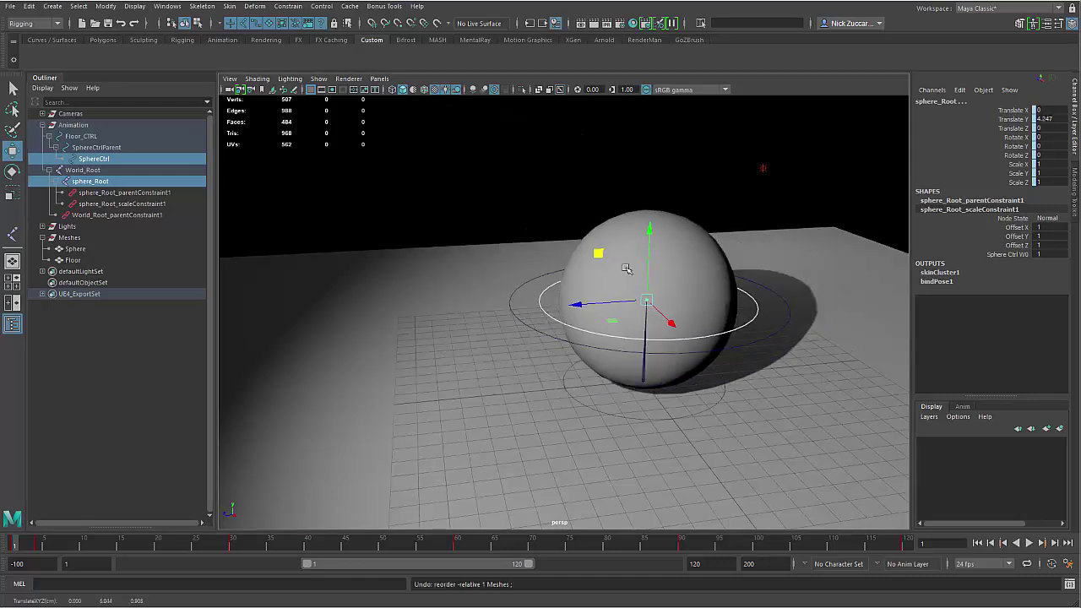
mouse_move(599, 252)
left_mouse_down()
mouse_move(467, 222)
mouse_move(613, 242)
mouse_move(596, 244)
left_mouse_up()
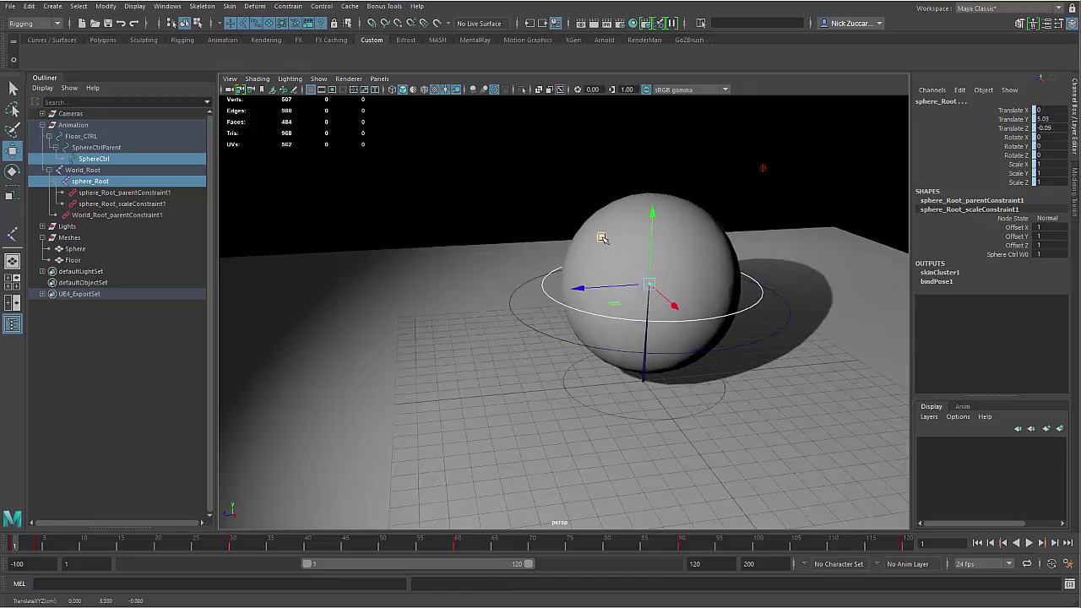
key("ctrl+z")
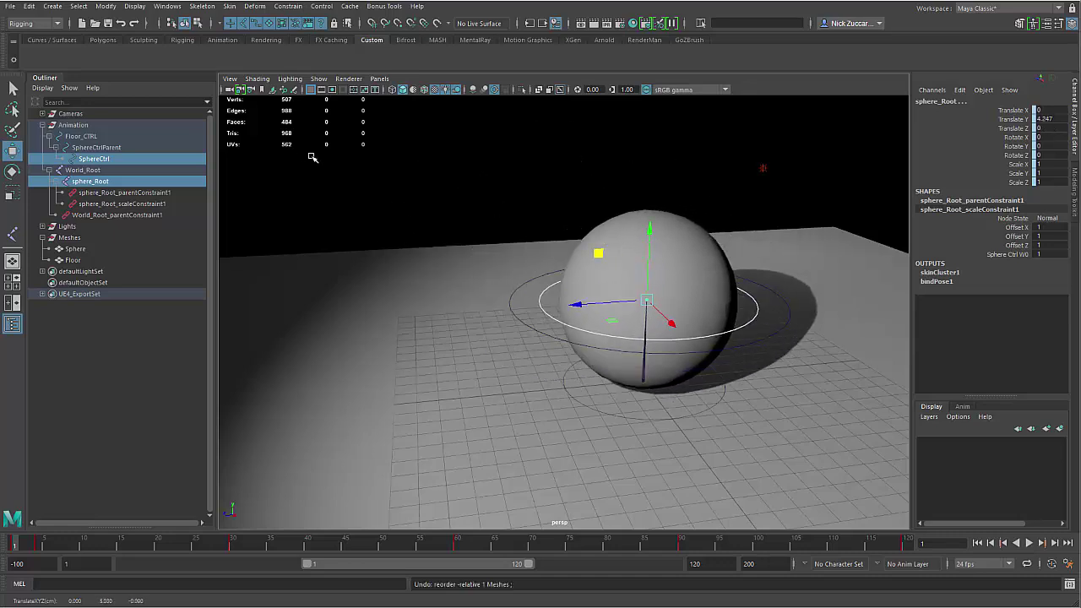
Step: Reselect SphereCtrl and sphere_Root, review the Scale Constraint options, and close them without applying
left_click(95, 160)
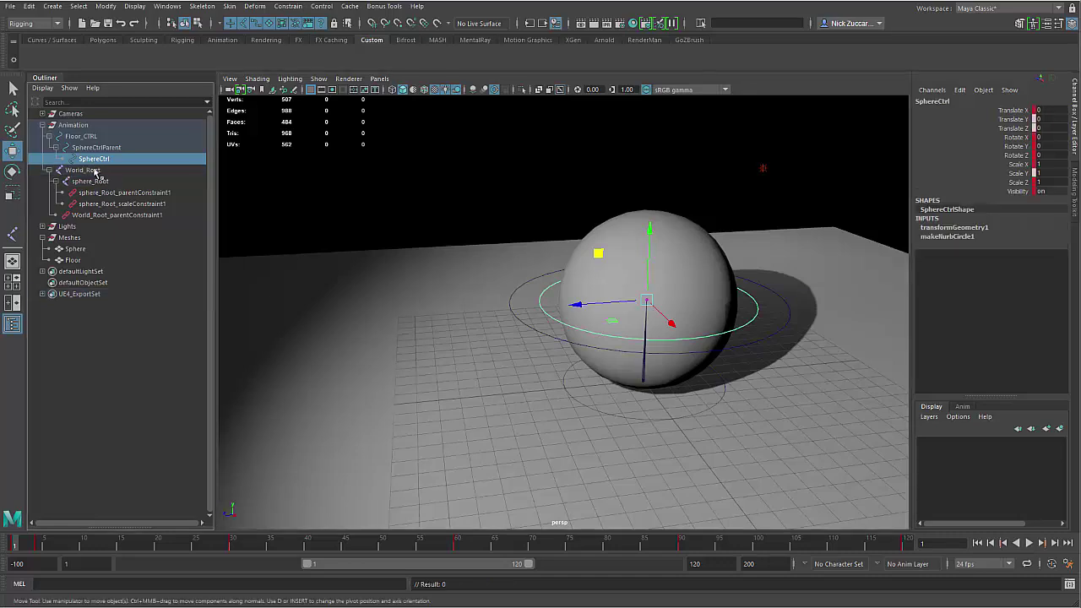
left_click(96, 183, "ctrl")
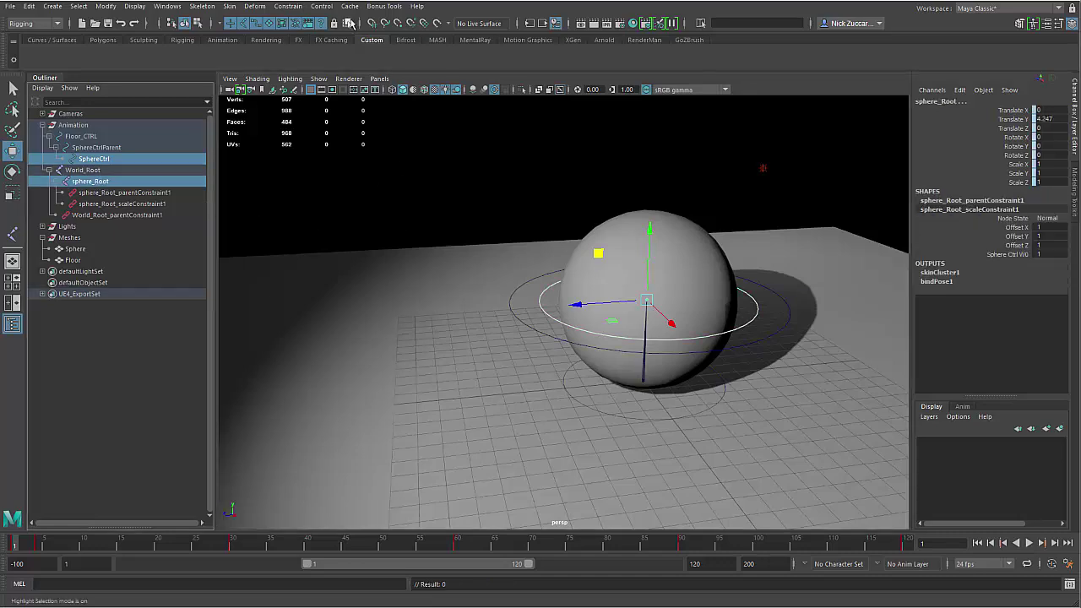
left_click(296, 8)
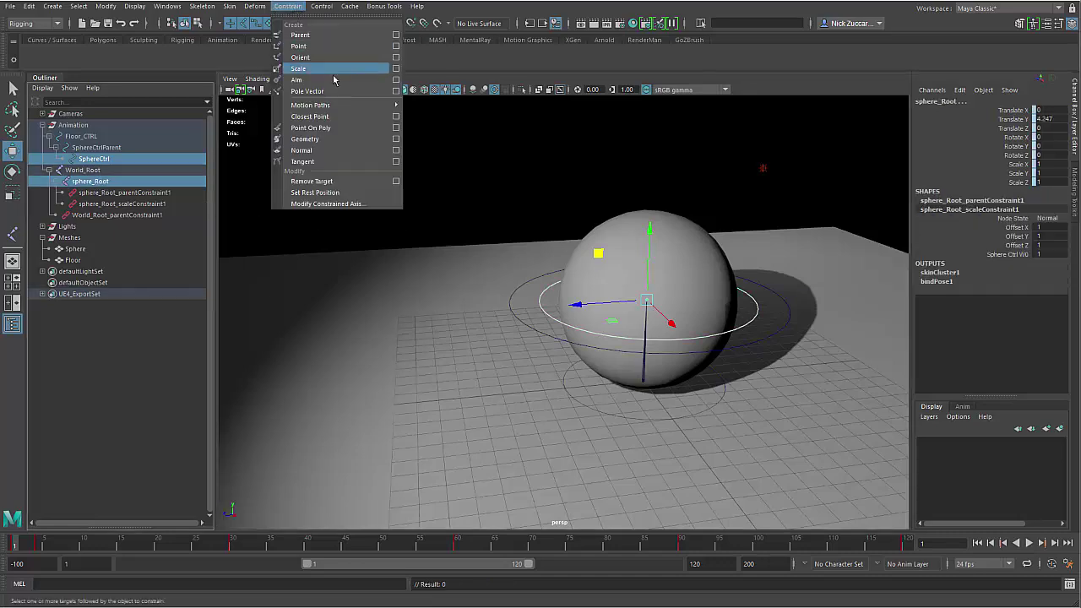
left_click(396, 68)
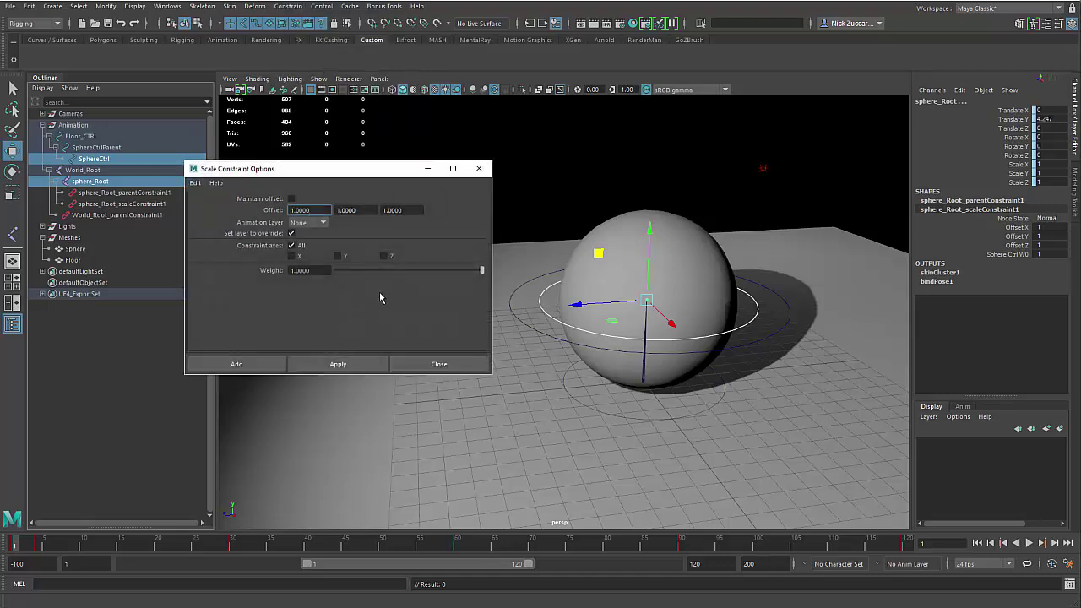
left_click(479, 168)
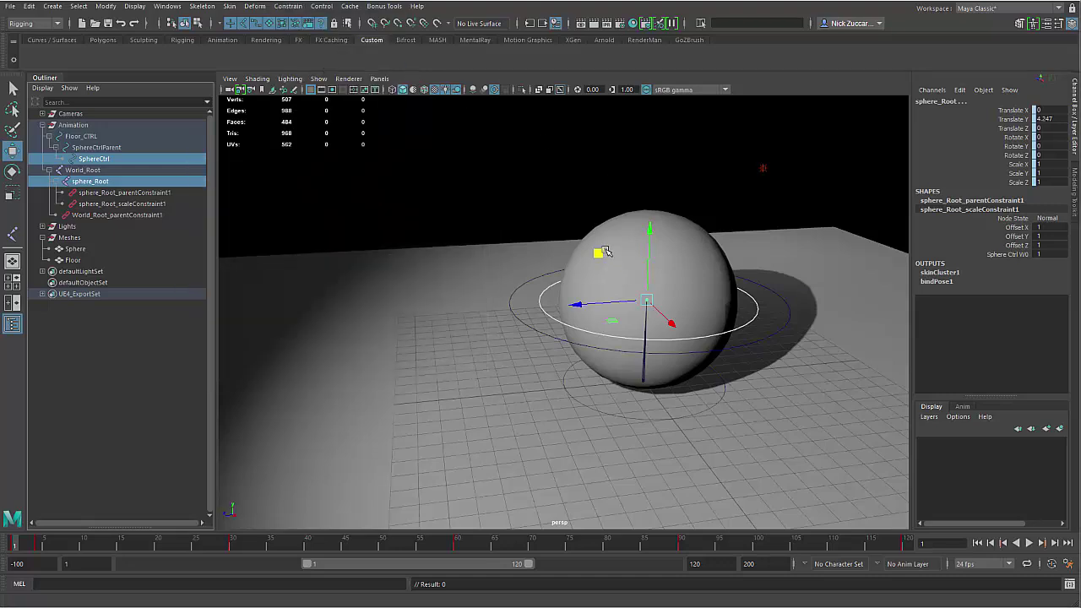
Step: Try scaling SphereCtrl along Y to about 0.78, along Z, and uniformly to about 1.16, undoing each change
key("r")
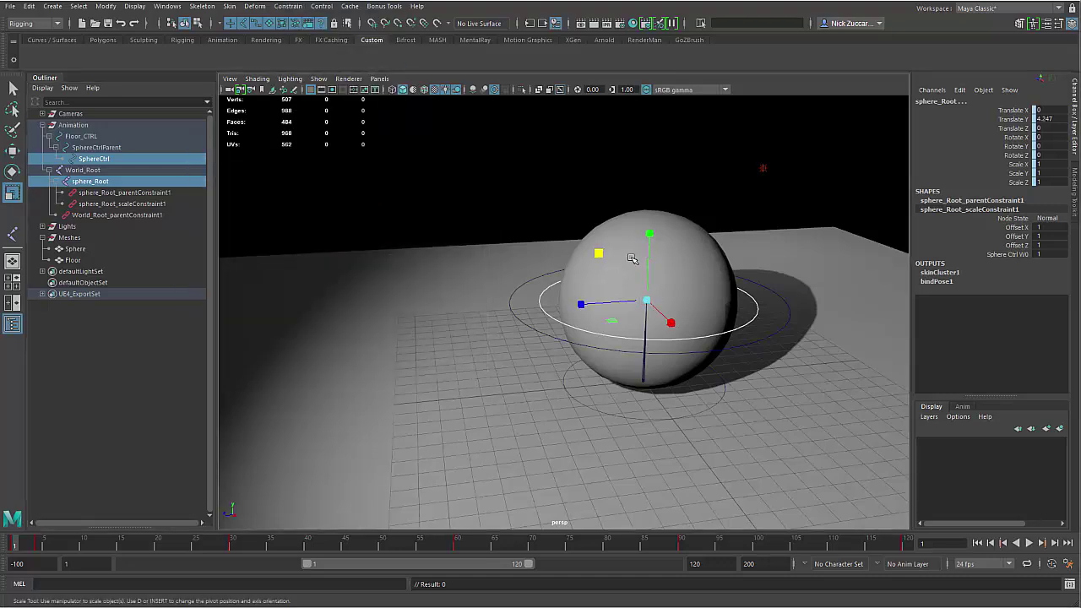
left_click(541, 306)
left_click(543, 302)
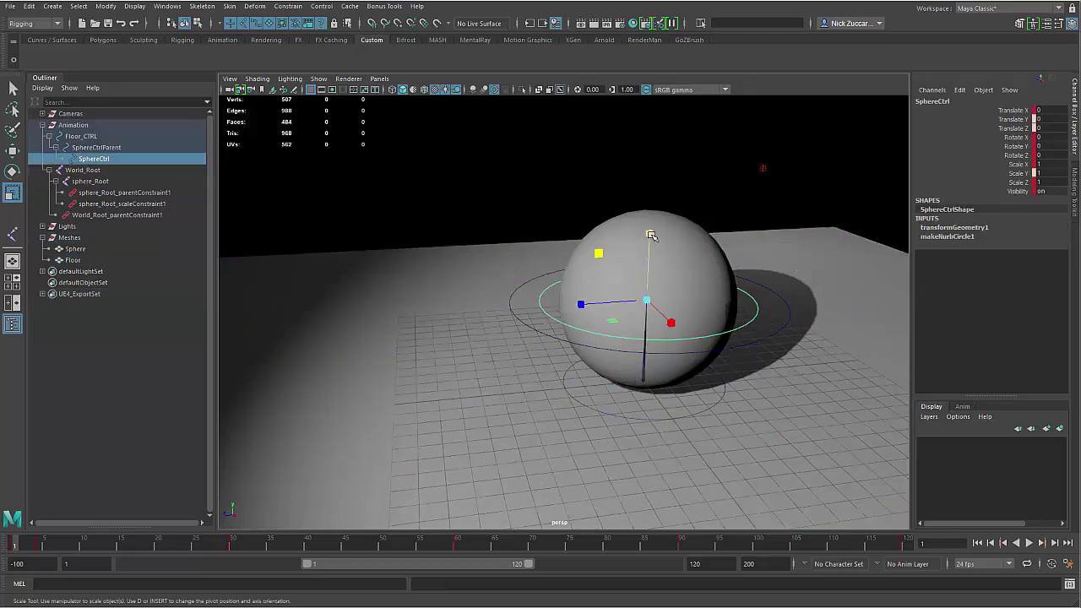
mouse_move(650, 235)
left_mouse_down()
mouse_move(649, 210)
mouse_move(651, 253)
left_mouse_up()
key("ctrl+z")
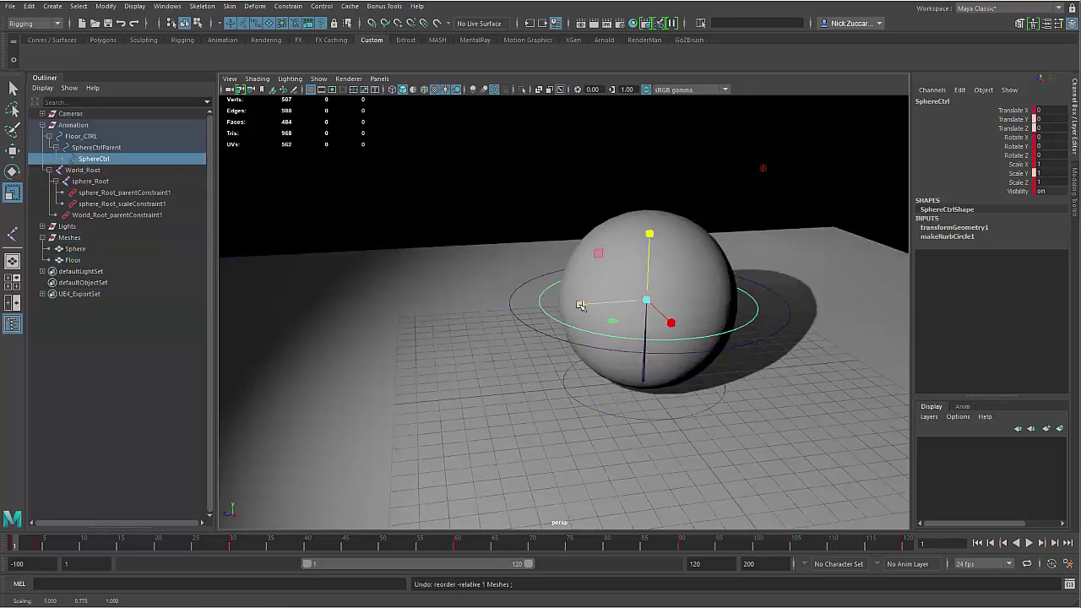
left_click_drag(580, 305, 533, 308)
key("ctrl+z")
left_click_drag(648, 300, 669, 324)
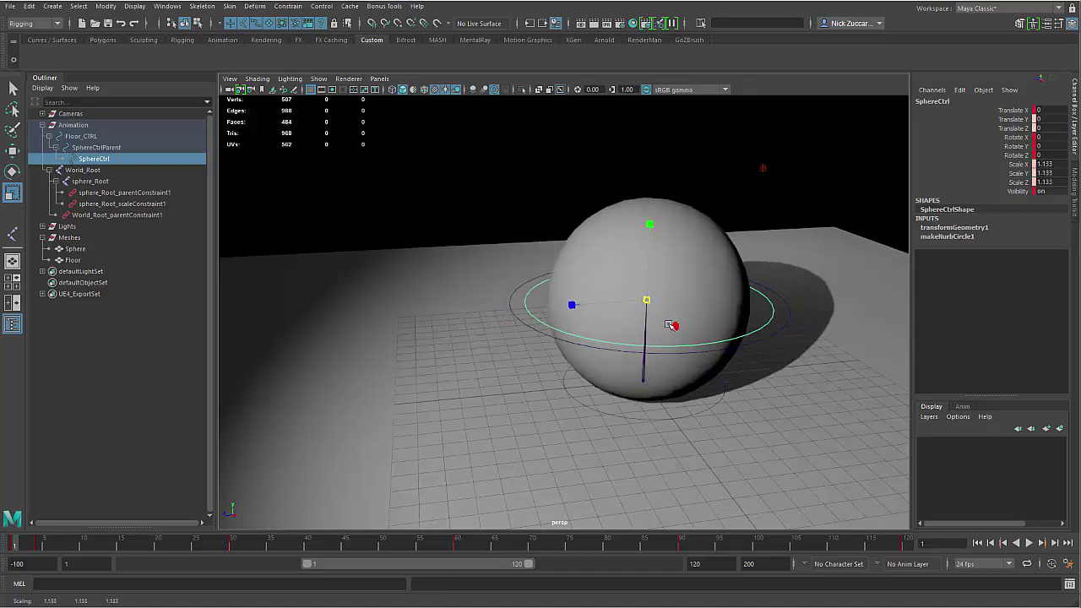
key("ctrl+z")
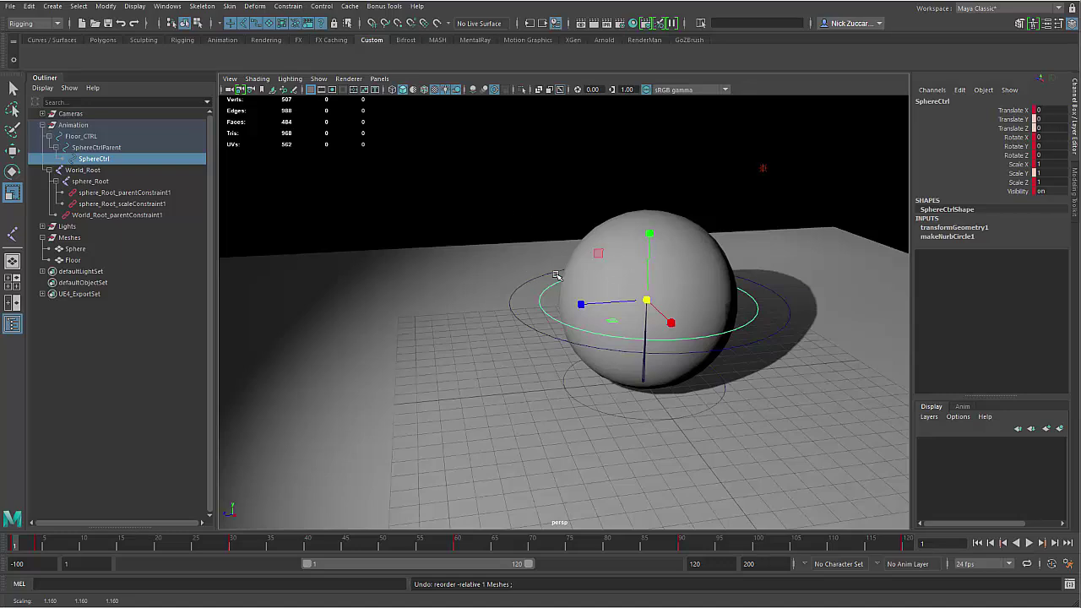
Step: Clear the selection and play the bouncing sphere animation in the viewport
left_click(445, 190)
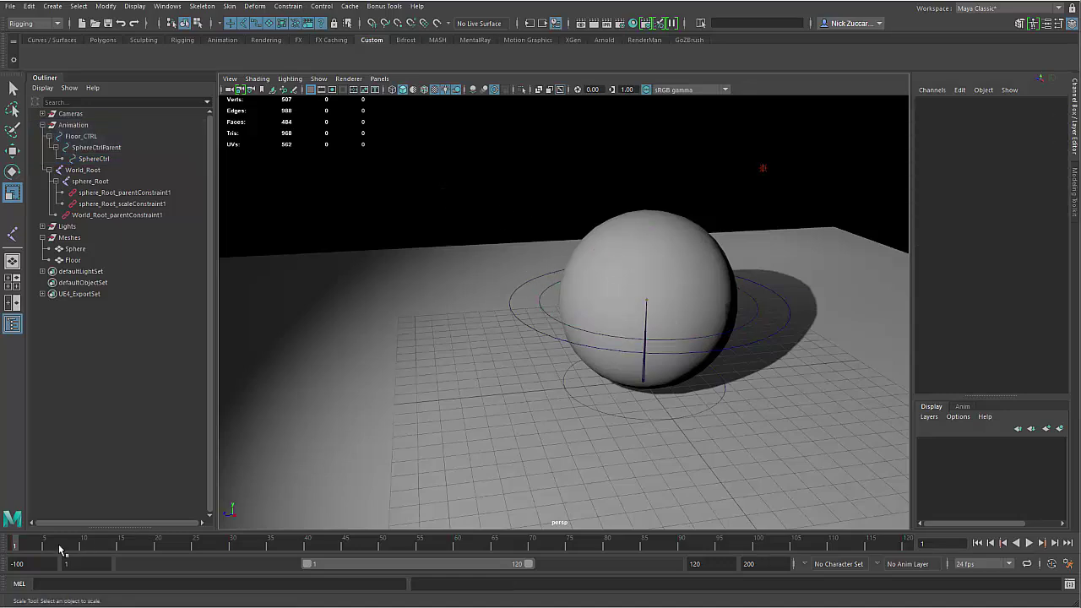
key("alt+v")
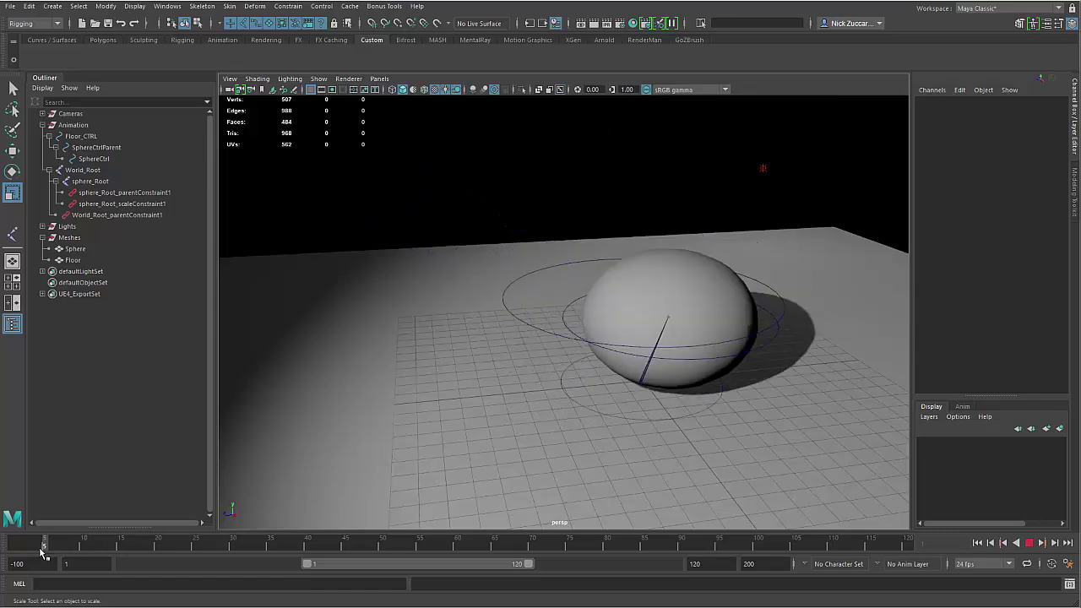
Step: Stop the playback at frame 1, select UE4_ExportSet and expand it in the Outliner to examine its members
left_click_drag(40, 550, 898, 569)
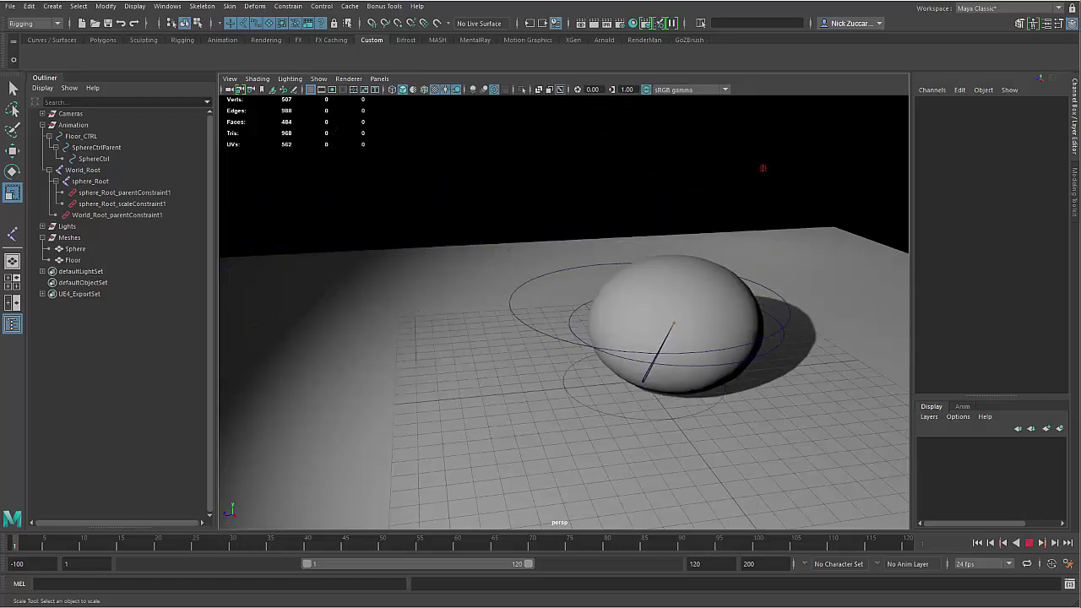
key("Escape")
left_click(78, 295)
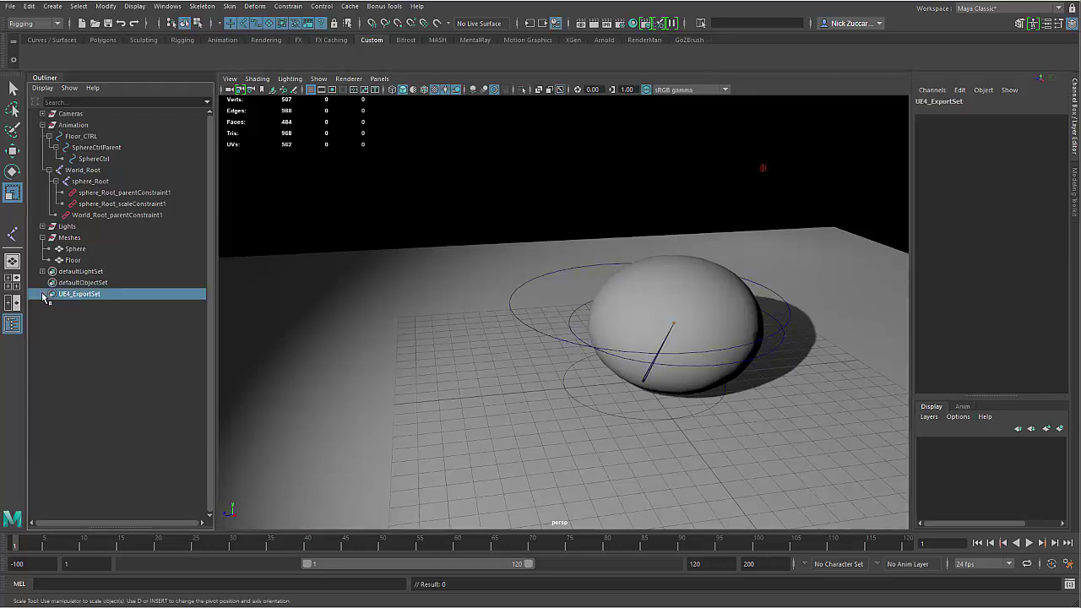
left_click(43, 294)
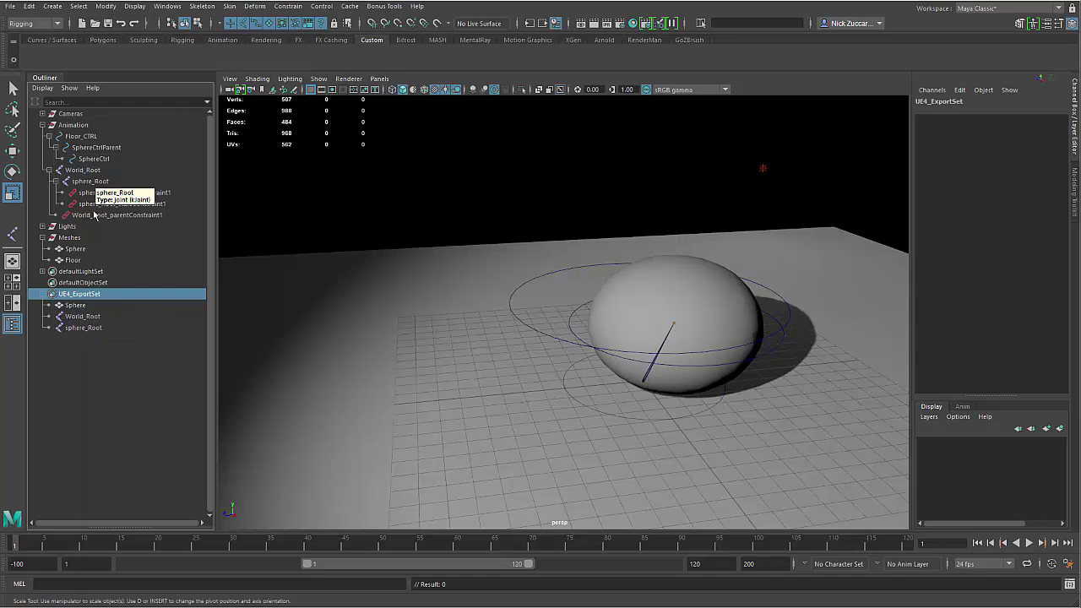
left_click(43, 238)
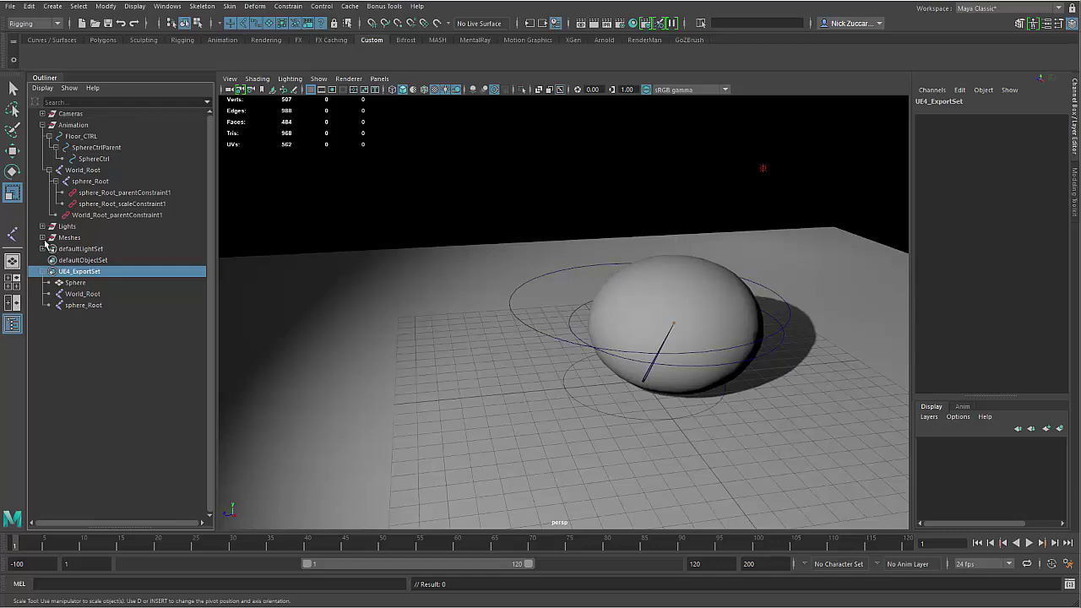
left_click(43, 239)
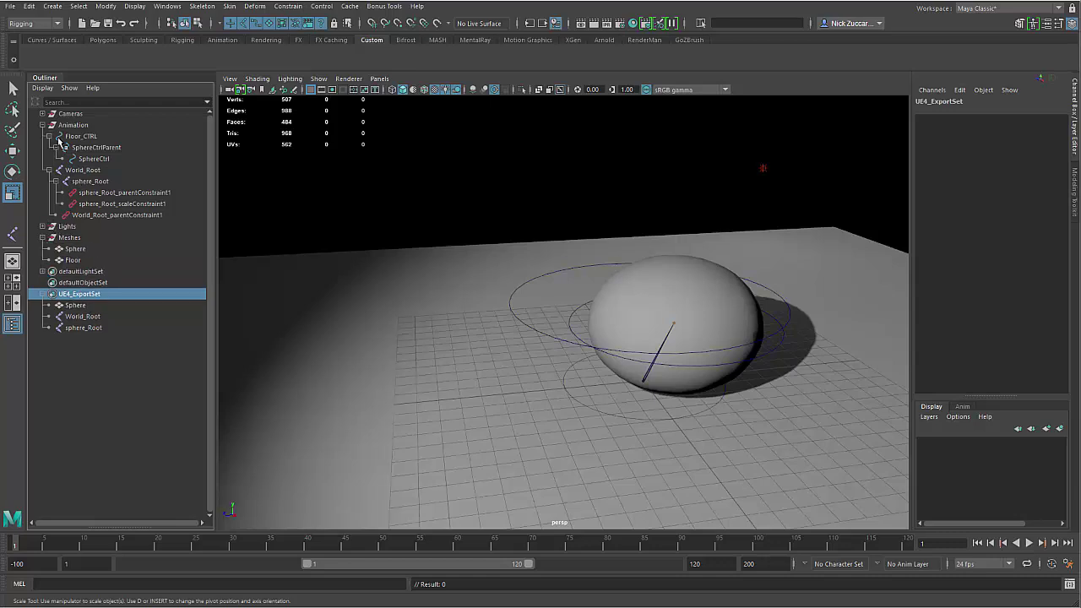
Step: Select Sphere, World_Root and sphere_Root together, review the Create Set options, and close them without creating a set
left_click(76, 249)
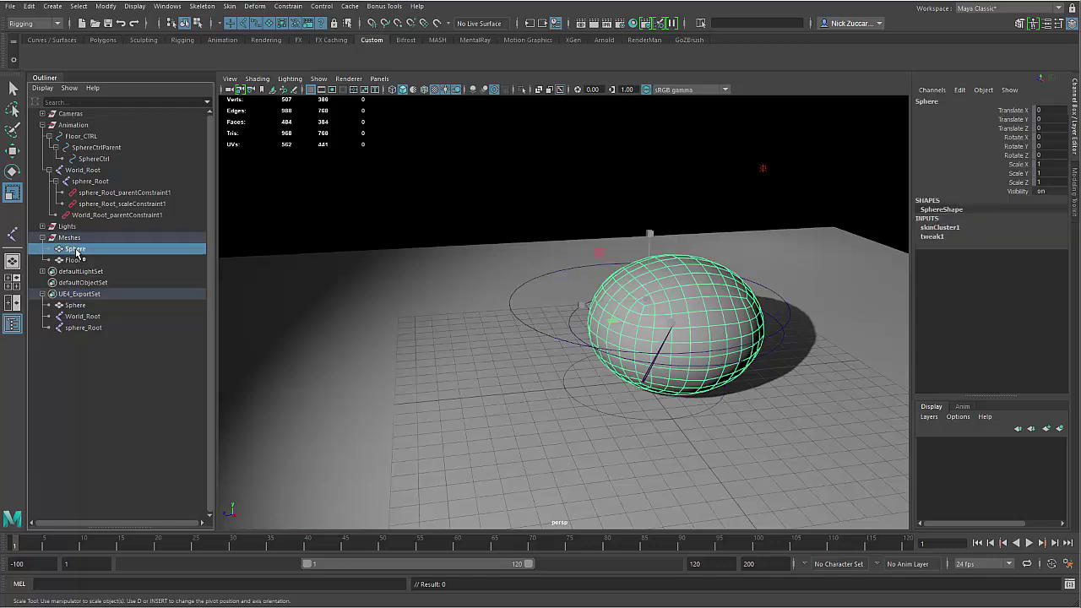
left_click(88, 170, "ctrl")
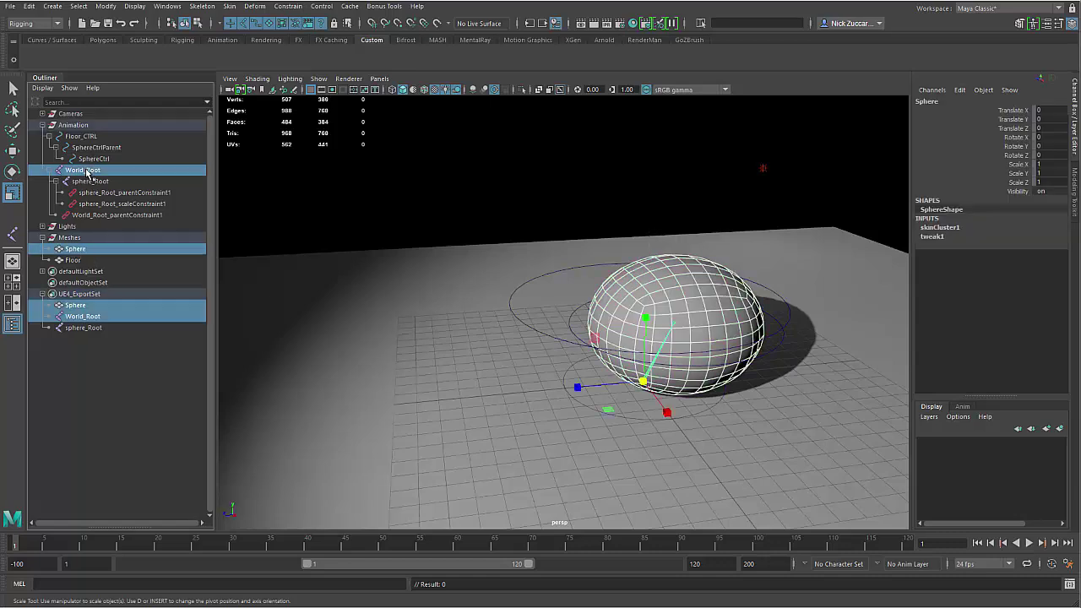
left_click(97, 182, "ctrl")
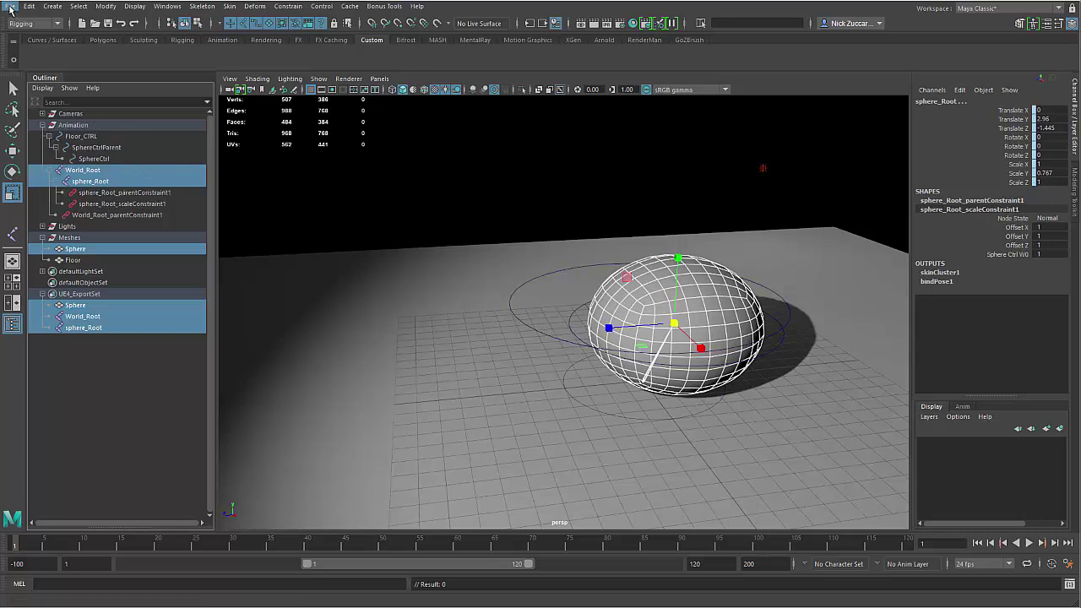
left_click(52, 8)
mouse_move(140, 235)
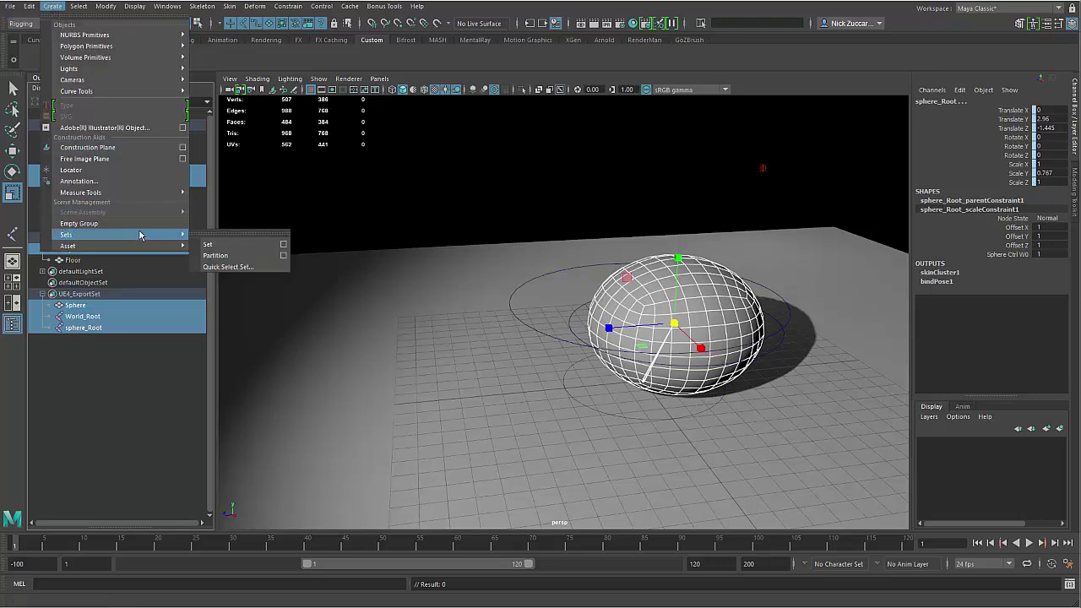
left_click(284, 245)
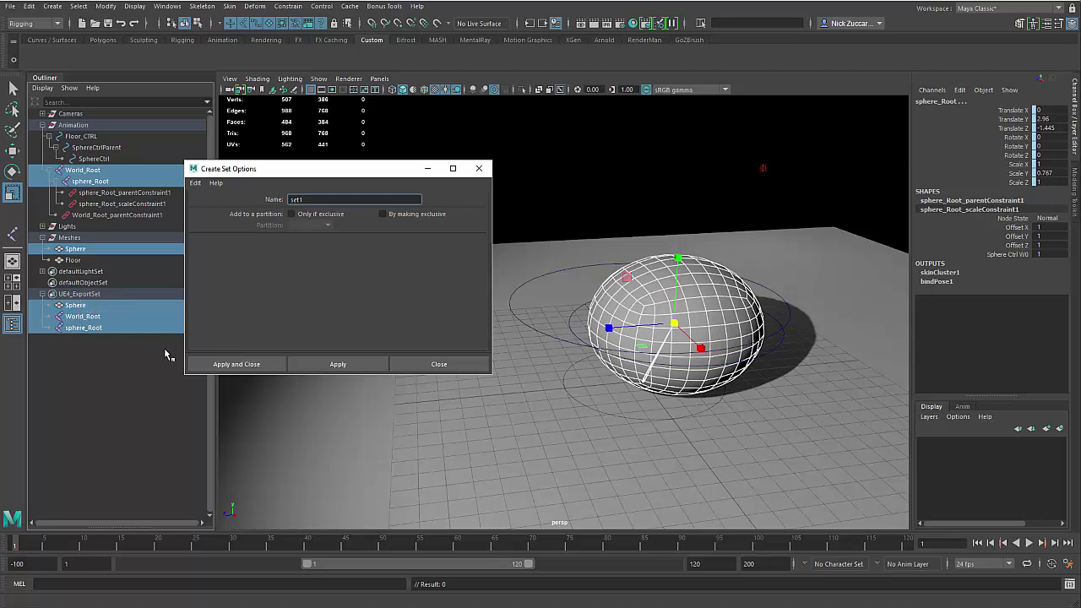
left_click(432, 366)
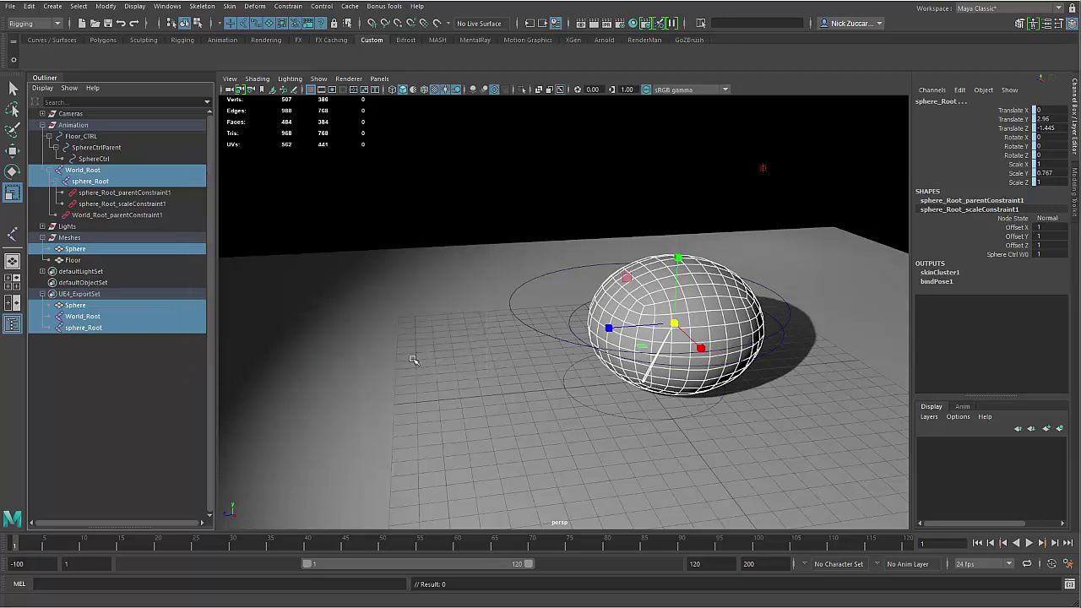
Step: Clear the selection, play the bouncing sphere animation briefly, and stop it at frame 1
left_click(160, 360)
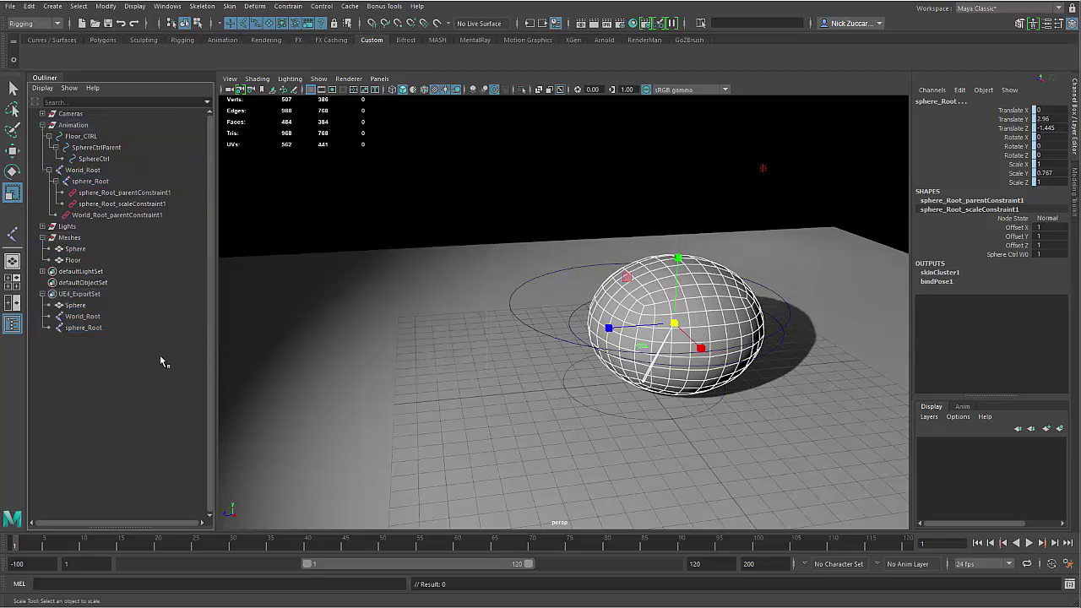
key("alt+v")
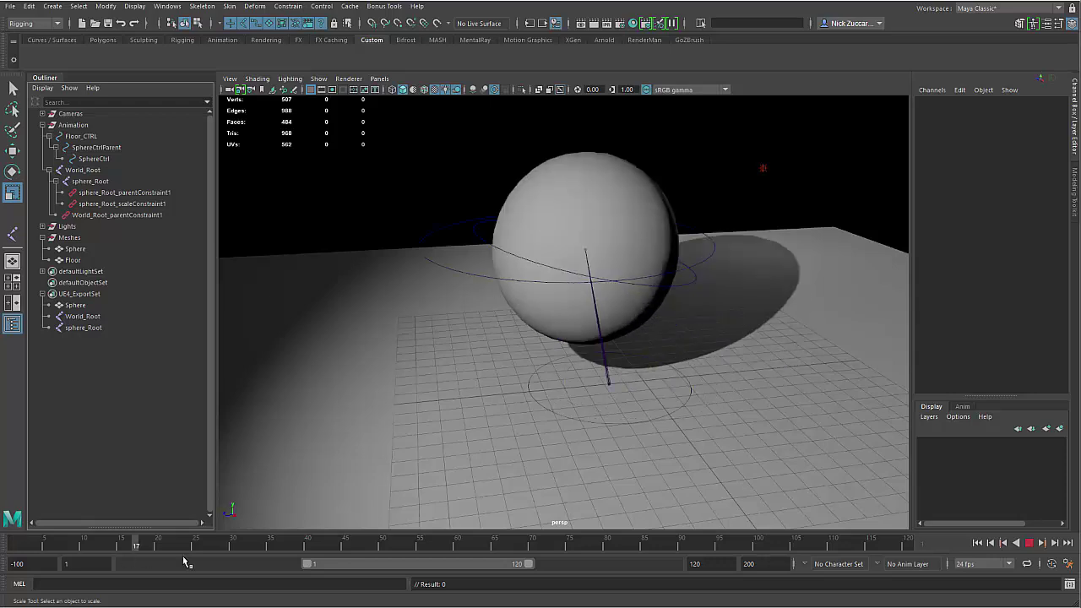
key("alt+v")
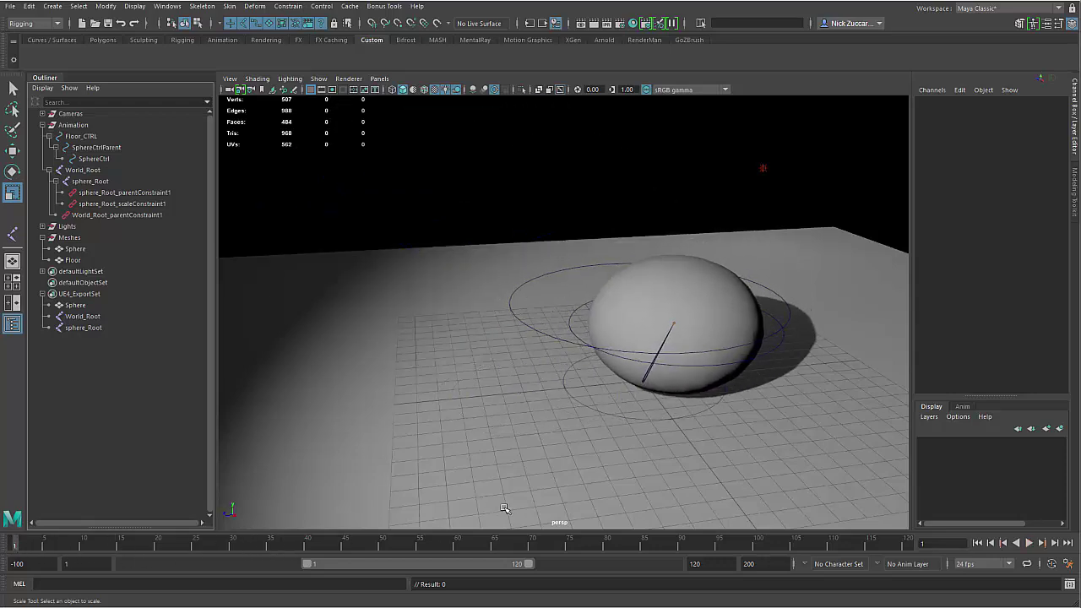
Step: Select the Sphere mesh and World_Root, review the Bind Skin options in the Rigging menu set, and close them without binding
left_click(644, 298)
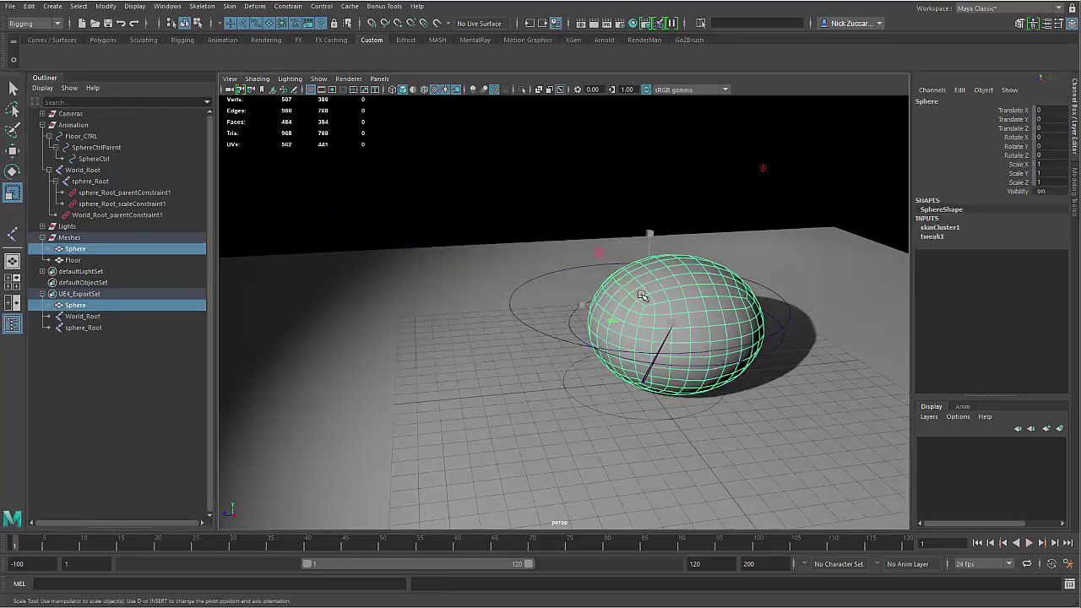
left_click(92, 171, "ctrl")
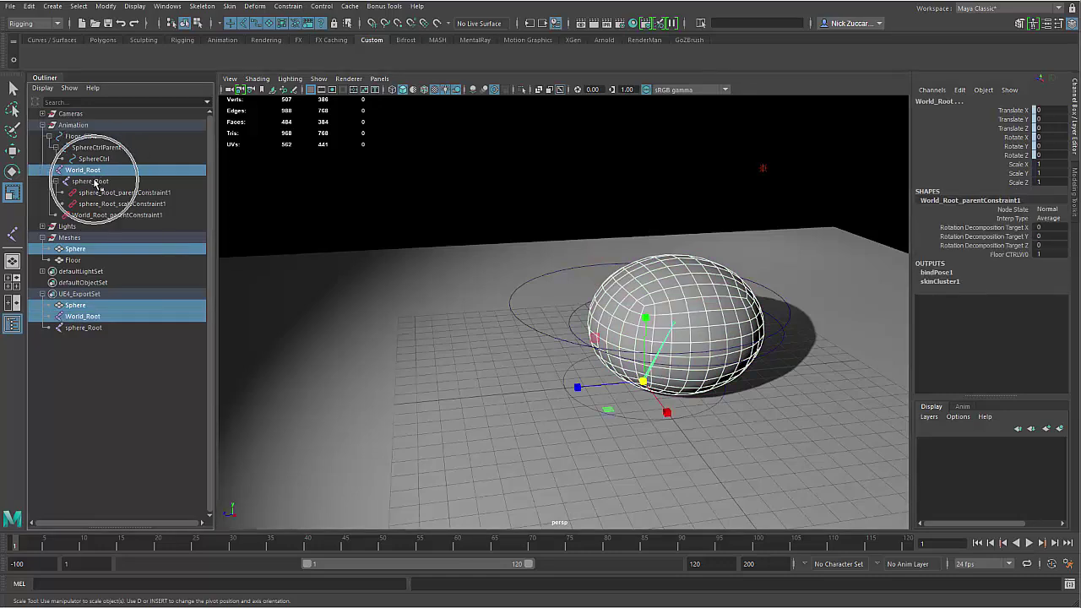
left_click(59, 24)
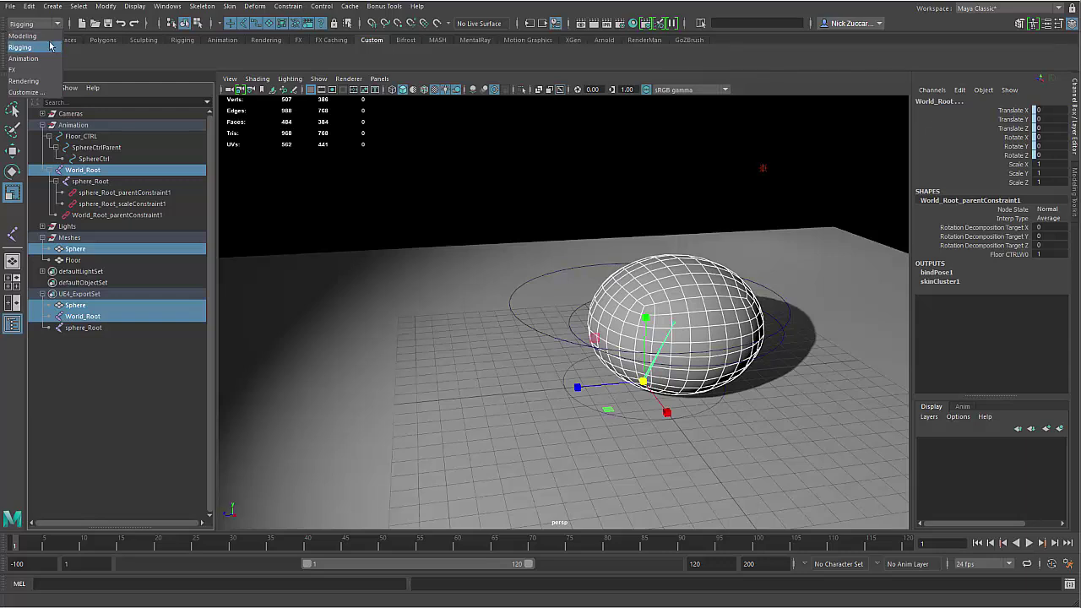
left_click(45, 58)
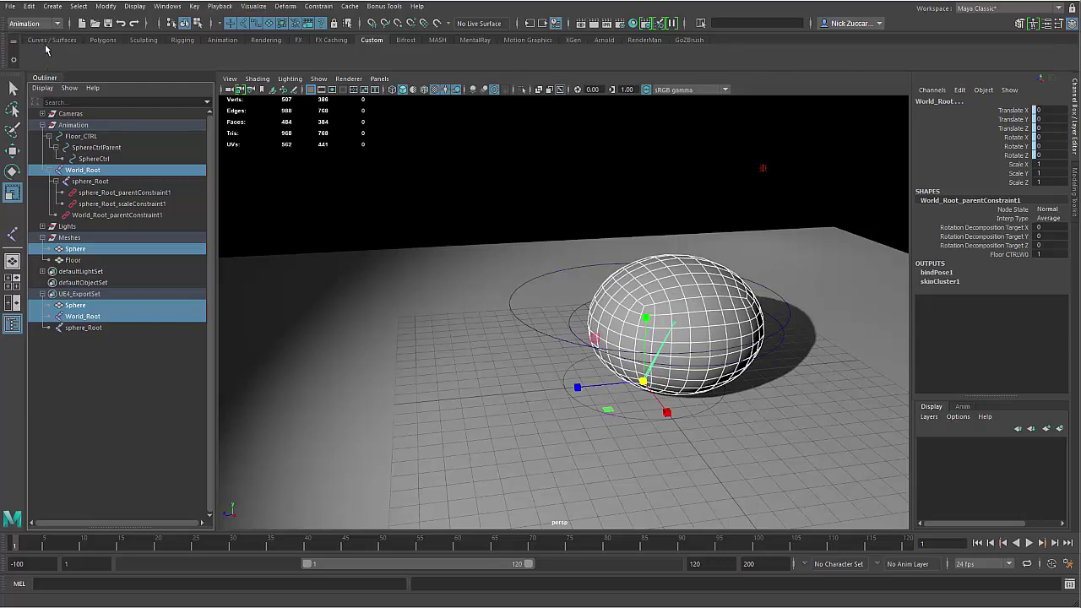
left_click(54, 24)
left_click(34, 46)
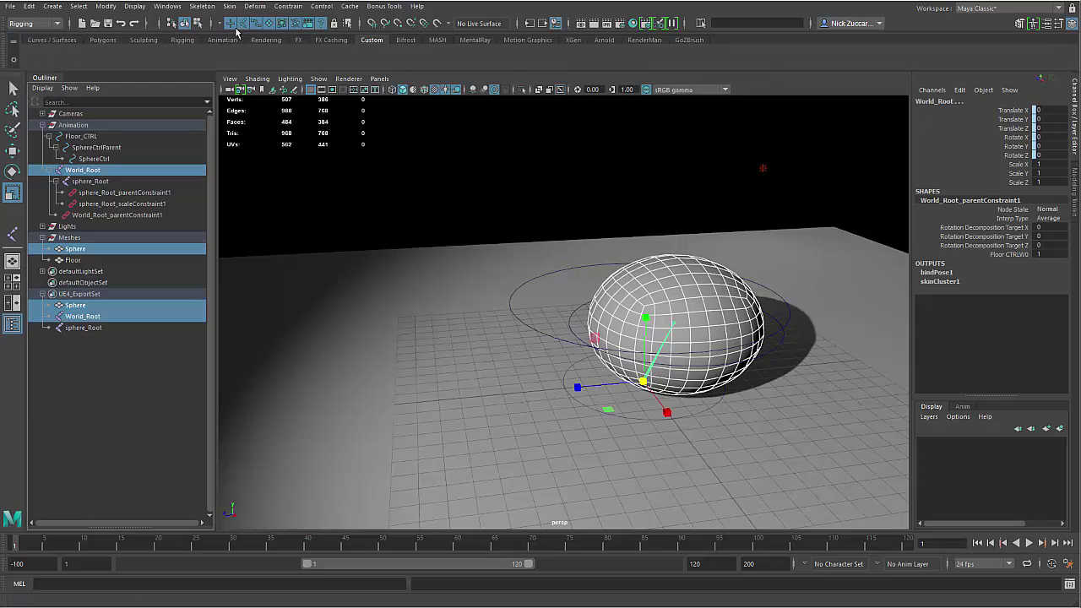
left_click(230, 6)
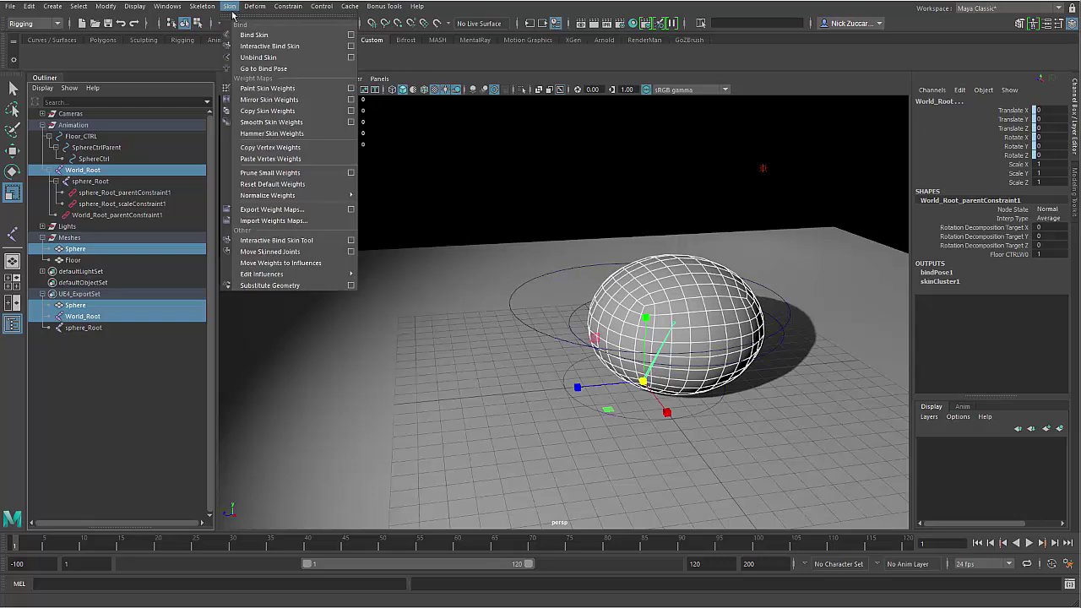
left_click(351, 35)
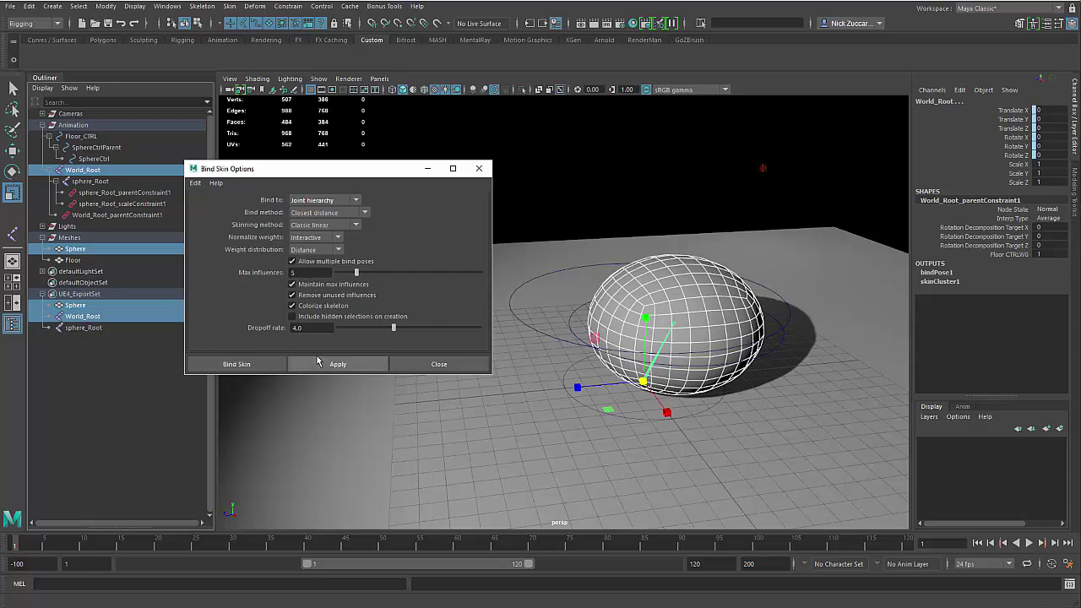
left_click(434, 367)
left_click(509, 207)
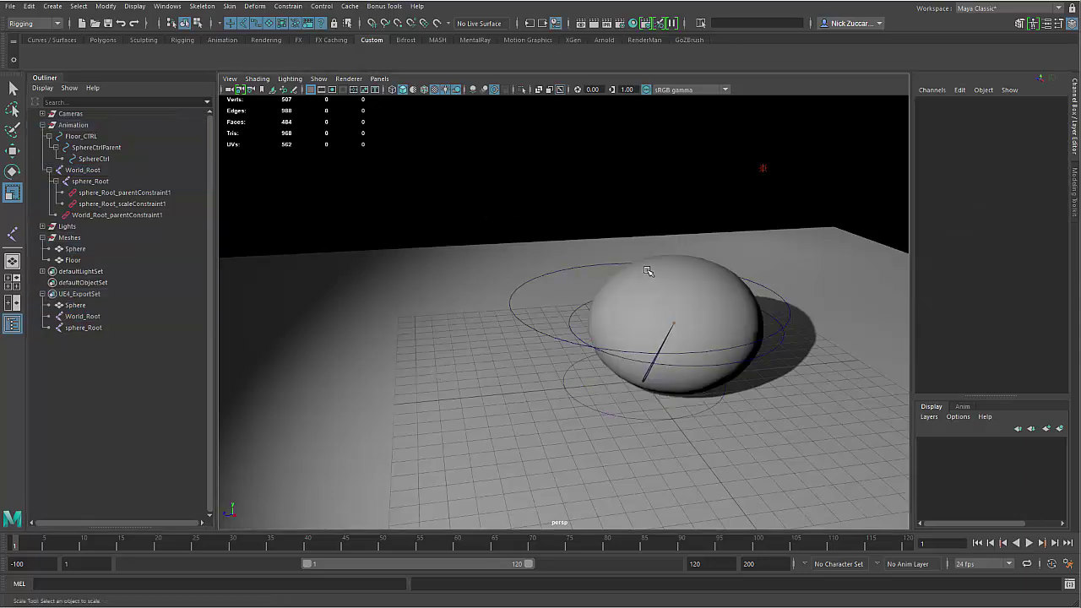
Step: Select the Sphere mesh's vertices, review the Paint Skin Weights tool's joint influences, and leave the tool without painting
left_click(680, 290)
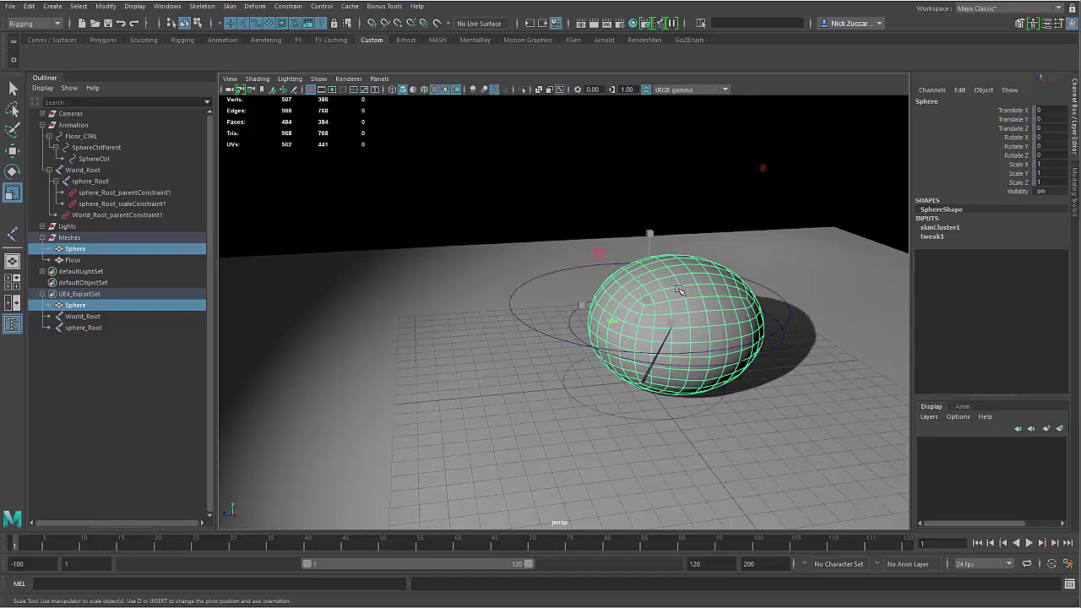
key("F8")
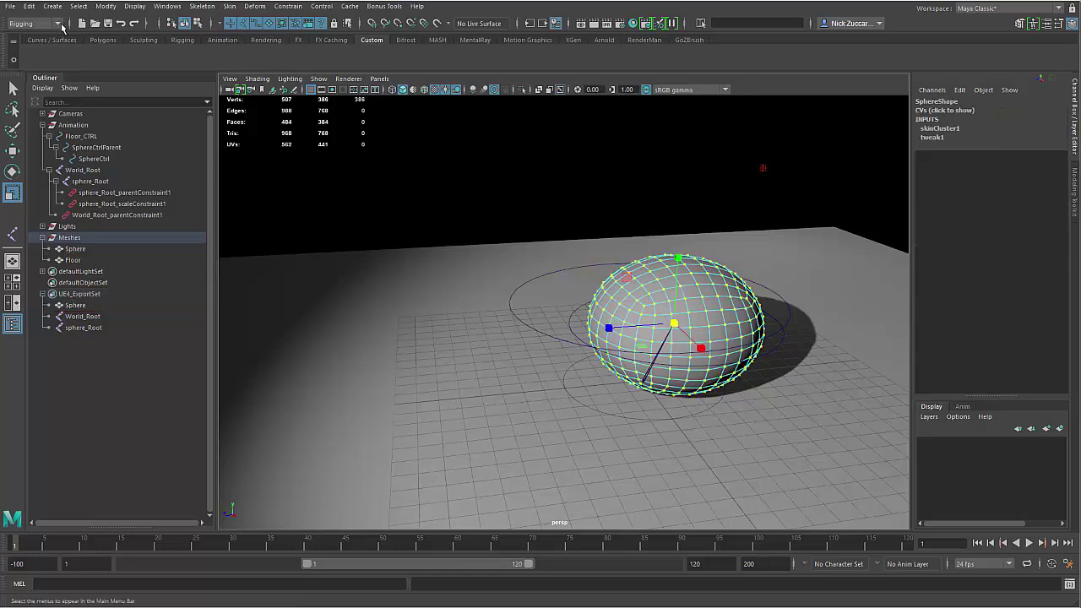
left_click(228, 7)
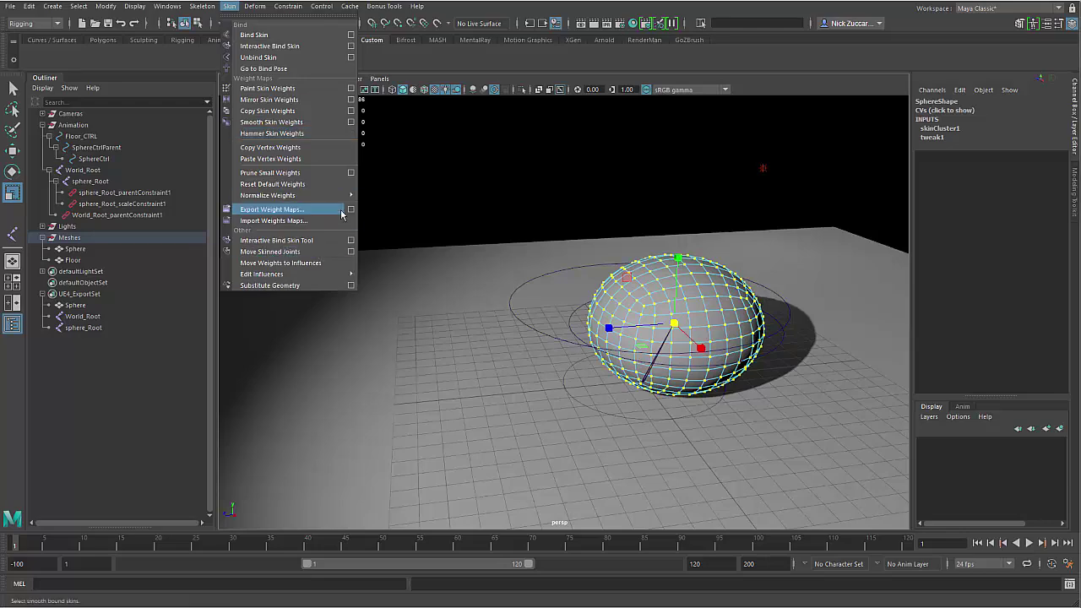
left_click(351, 88)
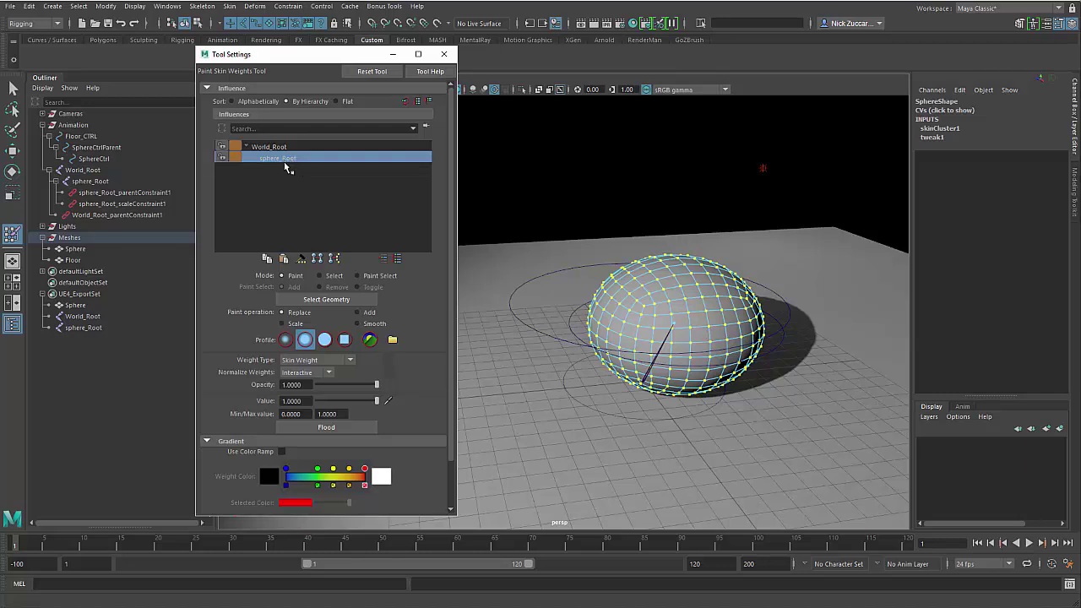
left_click(445, 56)
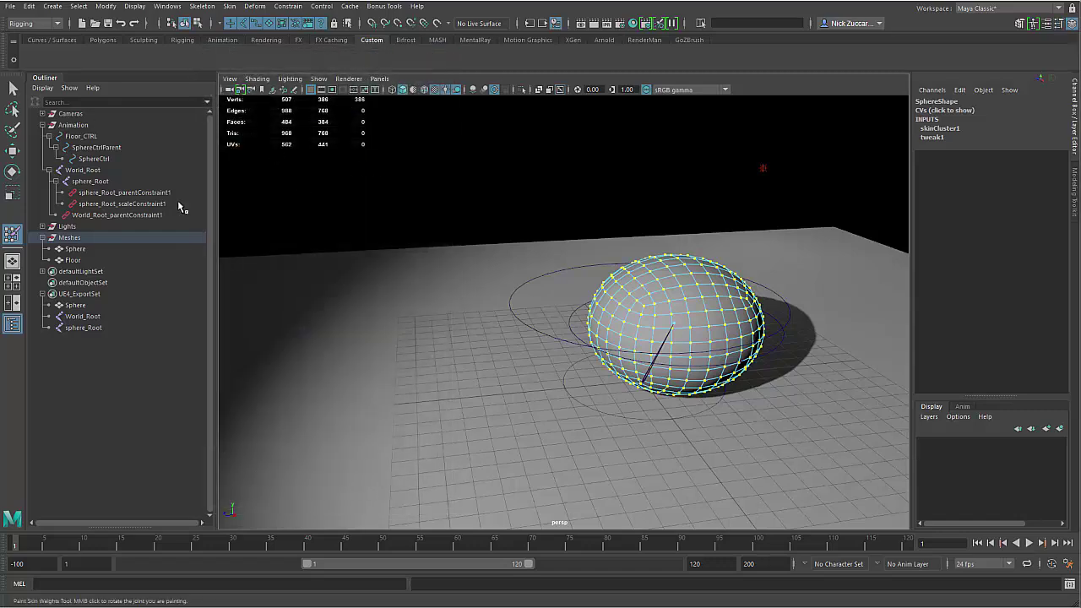
left_click(13, 88)
key("F8")
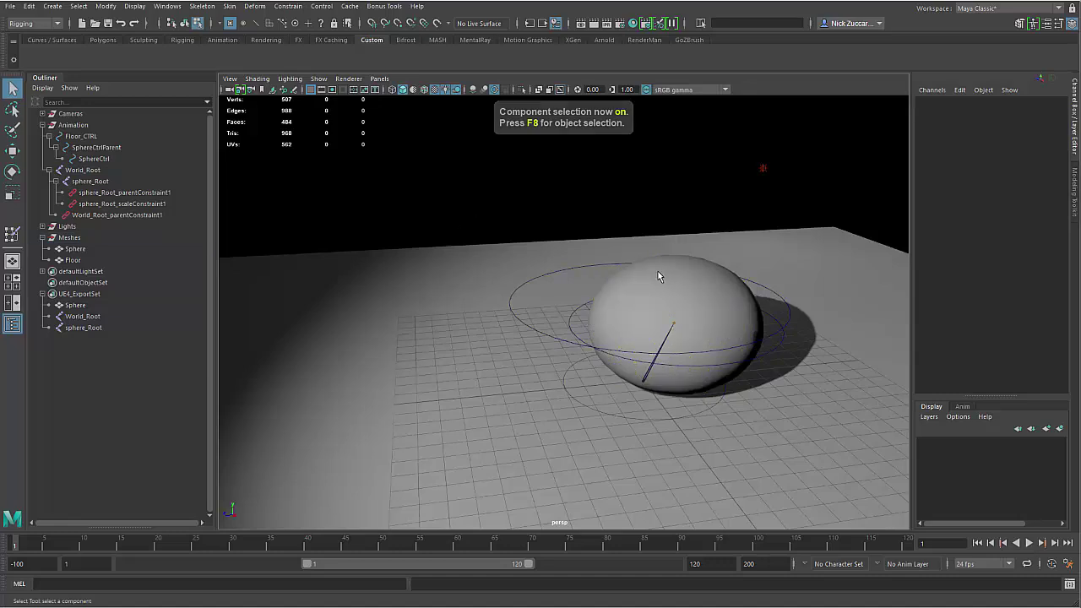
Step: Select all members of UE4_ExportSet, play the animation with them selected, and return to frame 1
left_click(90, 294)
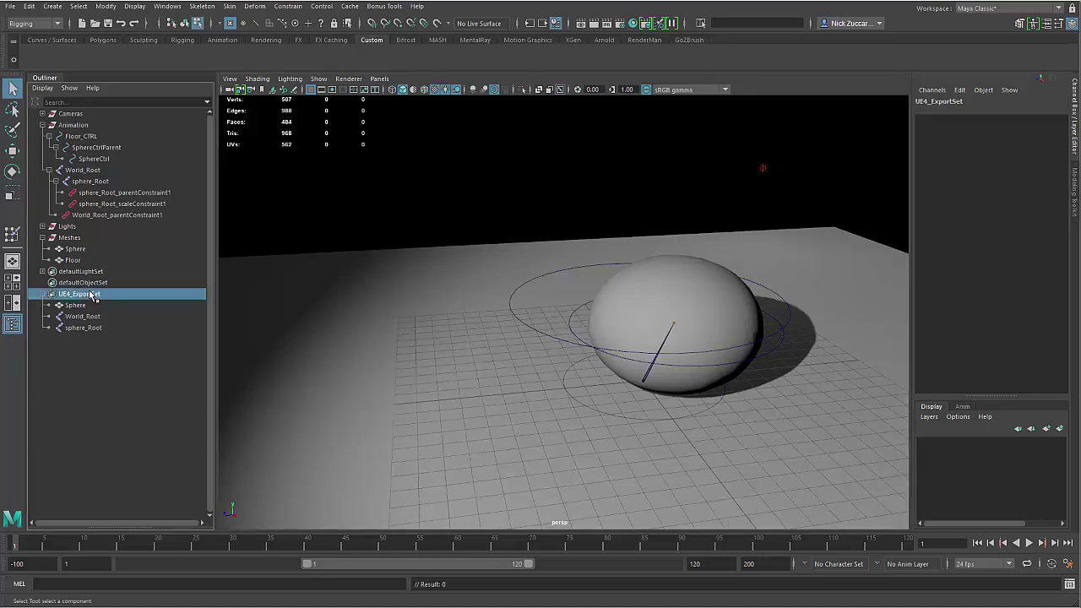
right_click(91, 295)
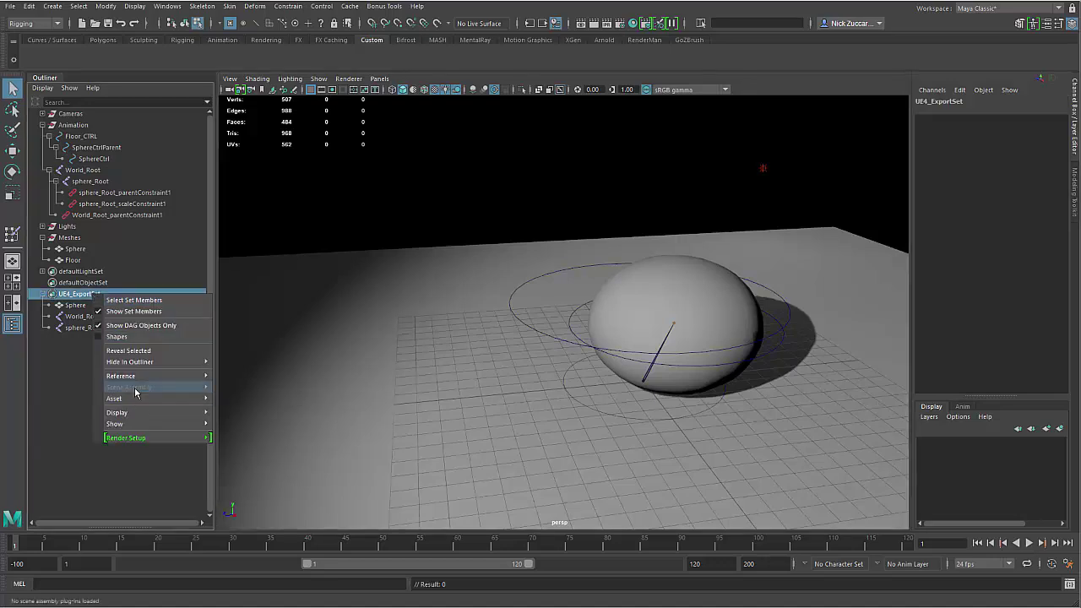
left_click(147, 302)
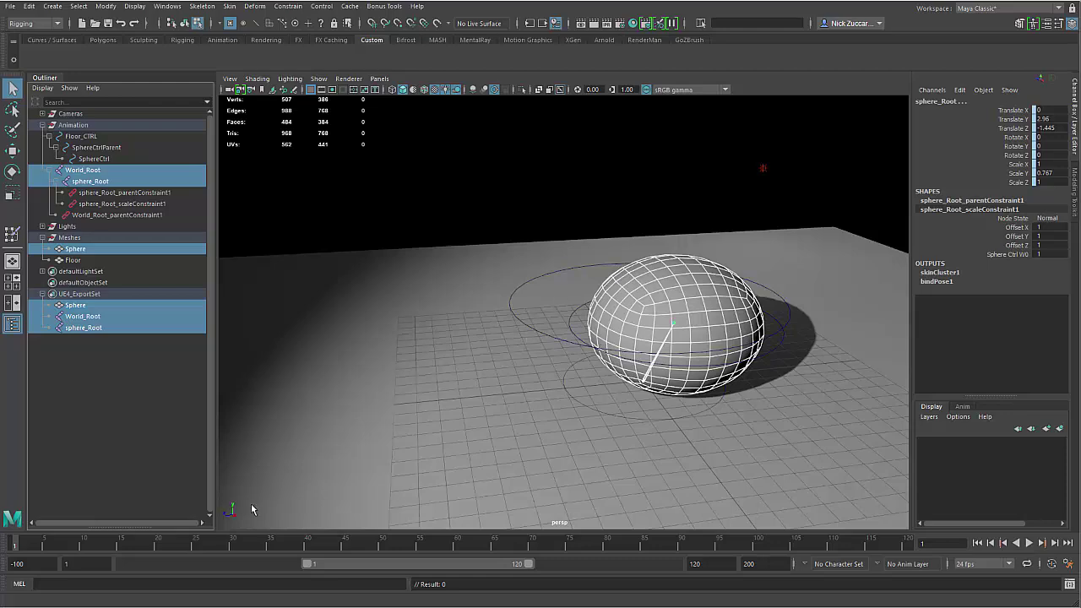
key("alt+v")
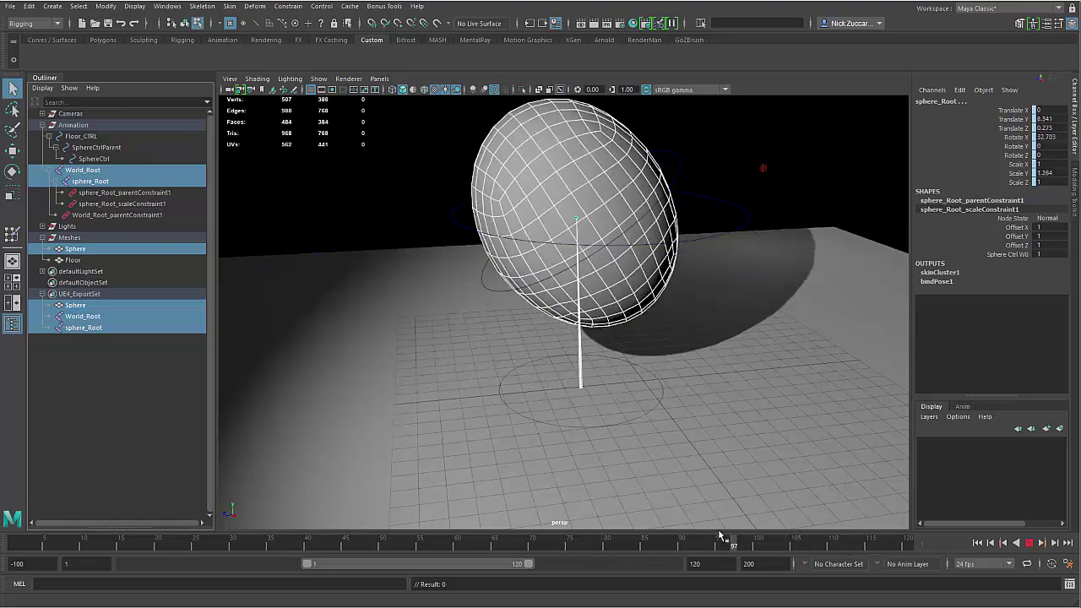
left_click_drag(251, 541, 5, 531)
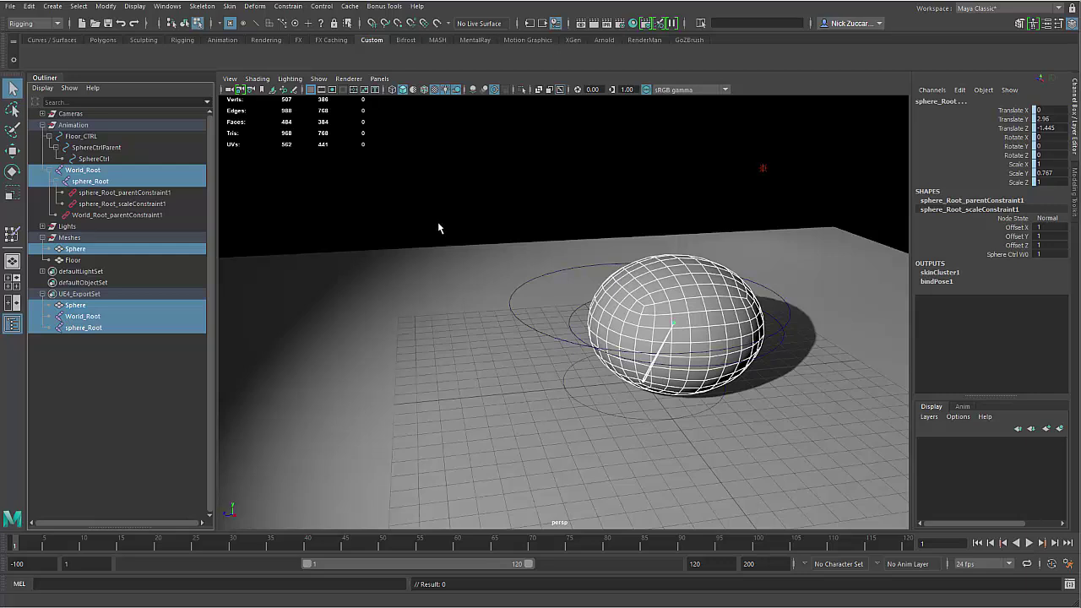
Step: Bake the animation of World_Root and sphere_Root over the time slider range, using all keyable channels and sampling by 1
left_click(103, 183)
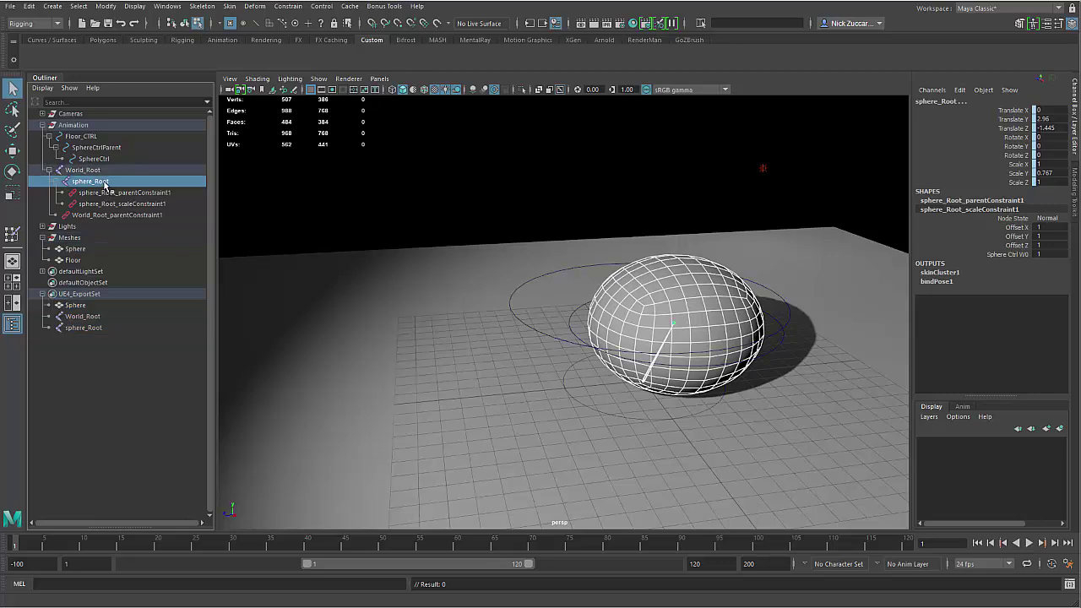
left_click(93, 172, "ctrl")
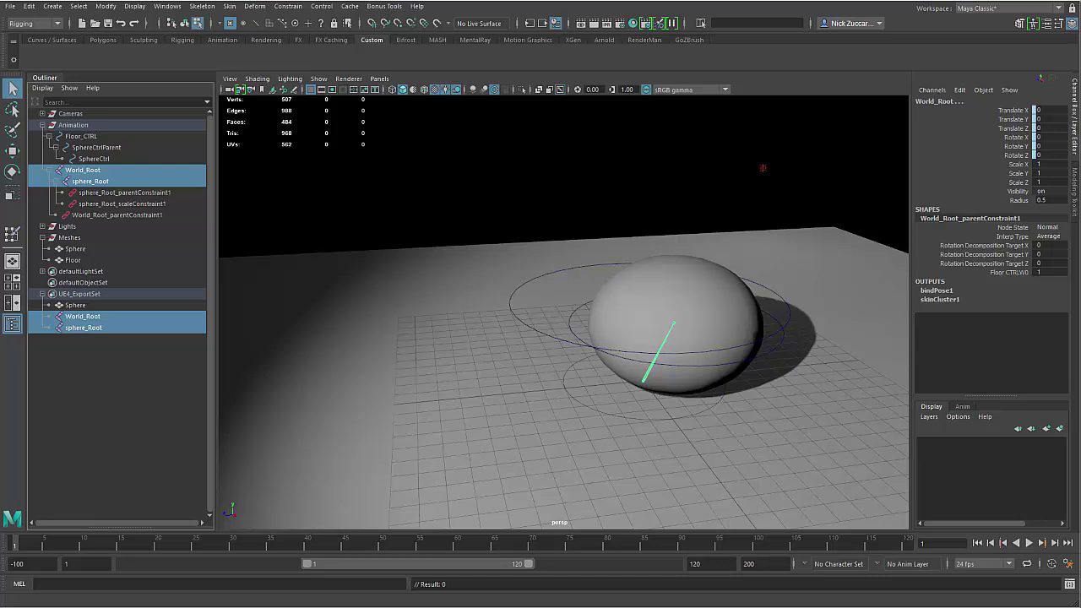
left_click(58, 25)
left_click(37, 59)
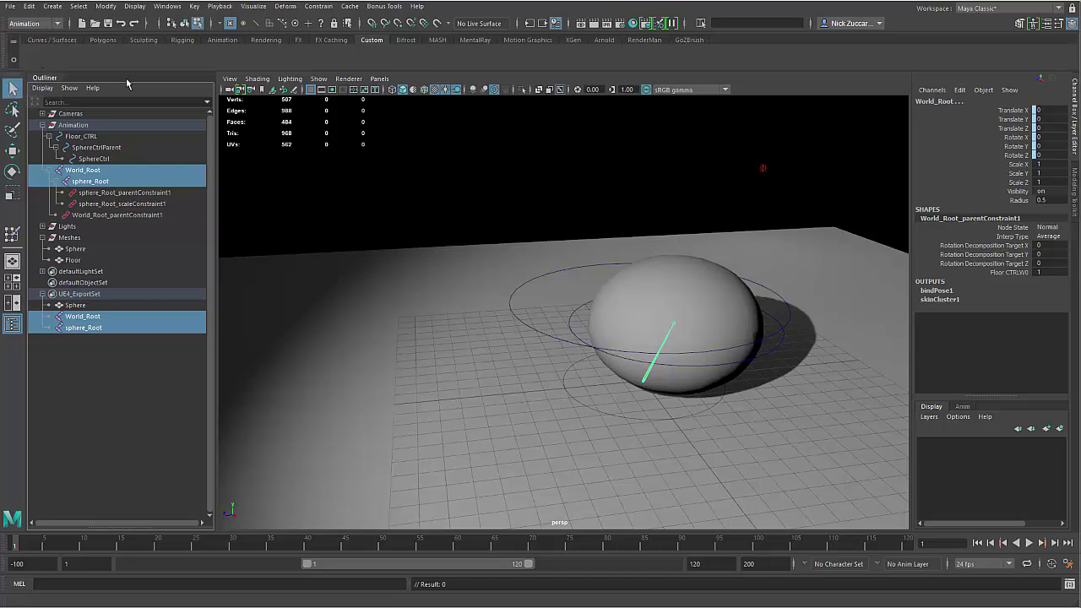
left_click(195, 7)
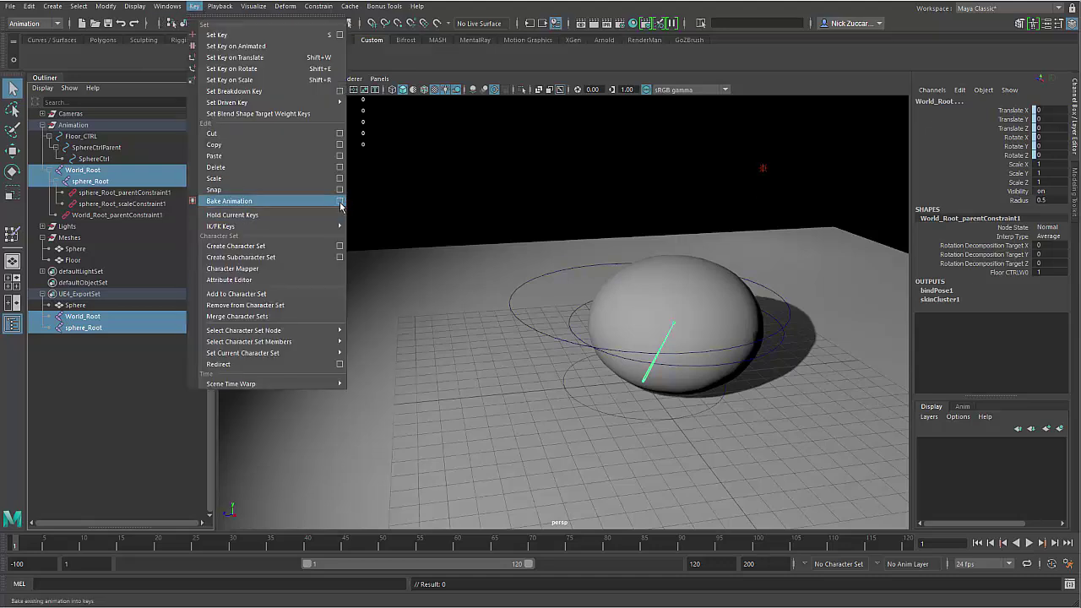
left_click(340, 201)
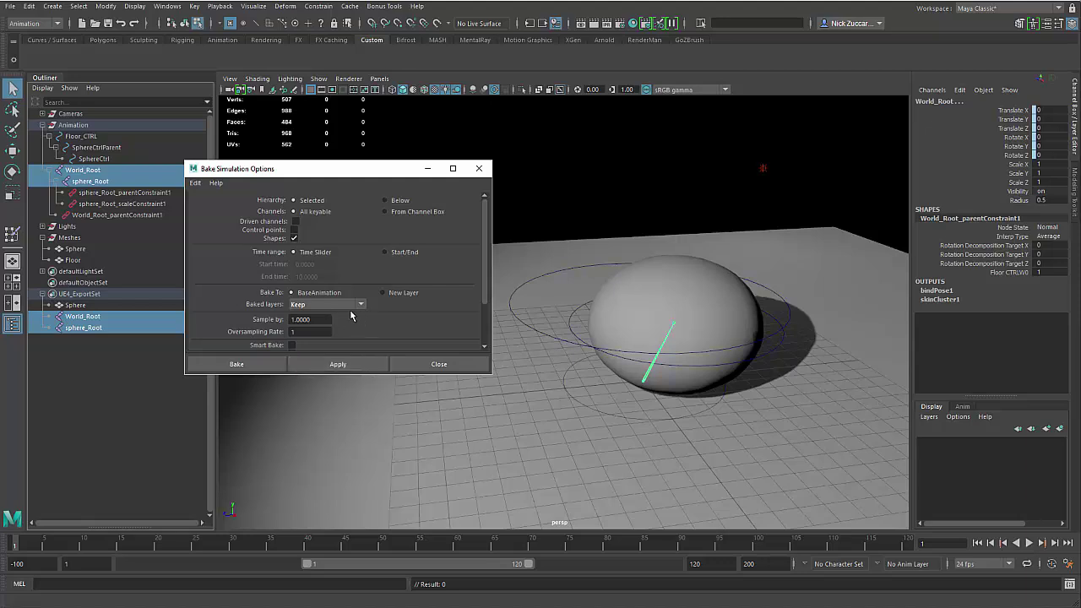
left_click(338, 364)
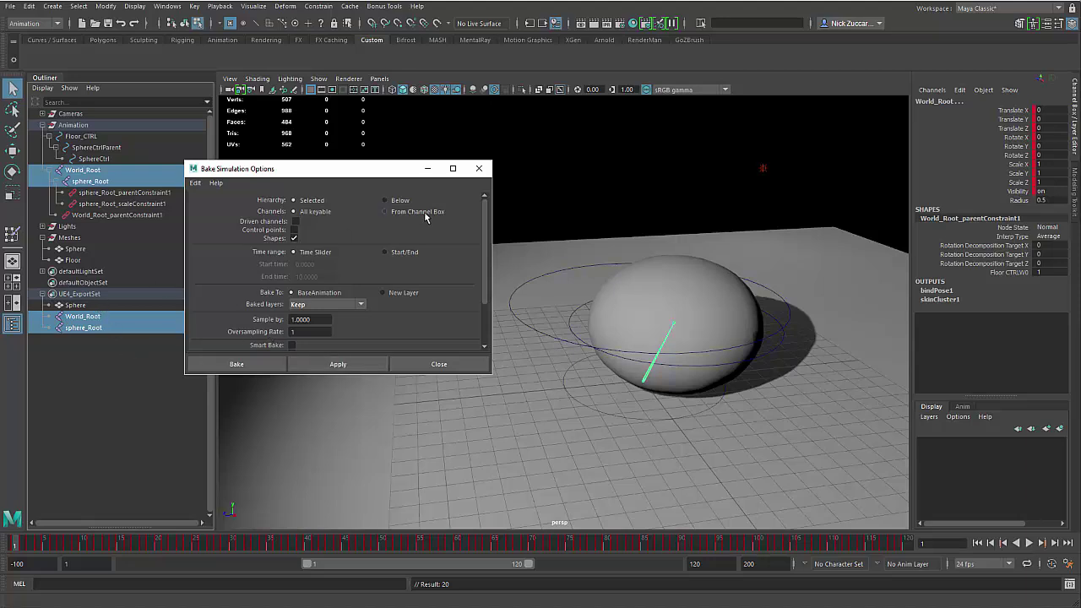
left_click(479, 168)
Step: Select all members of UE4_ExportSet and set the Export Selection options to the FBX export file type
left_click(93, 294)
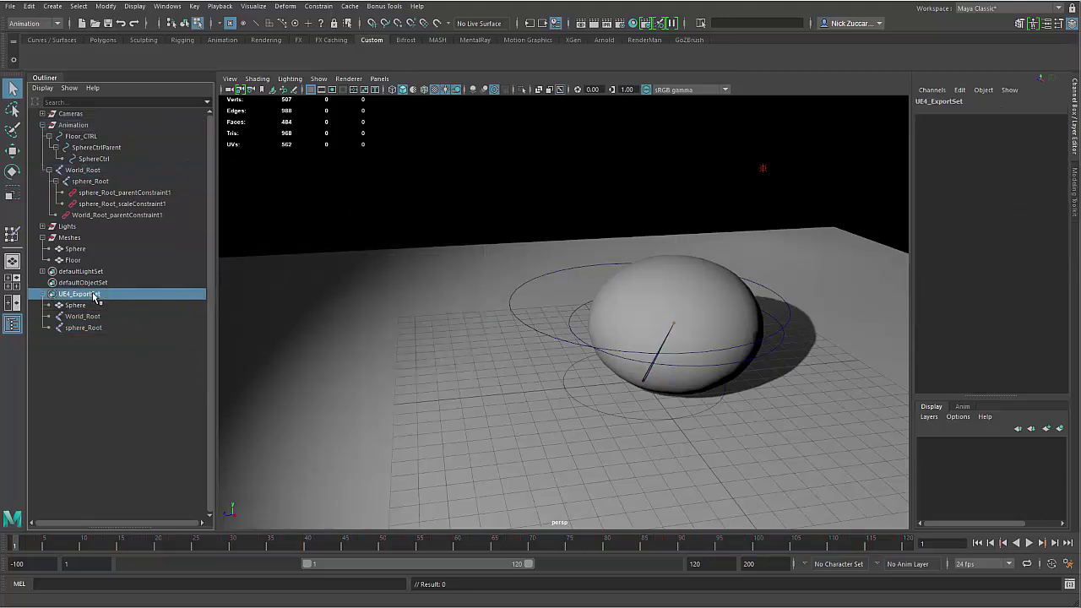
right_click(94, 295)
left_click(168, 300)
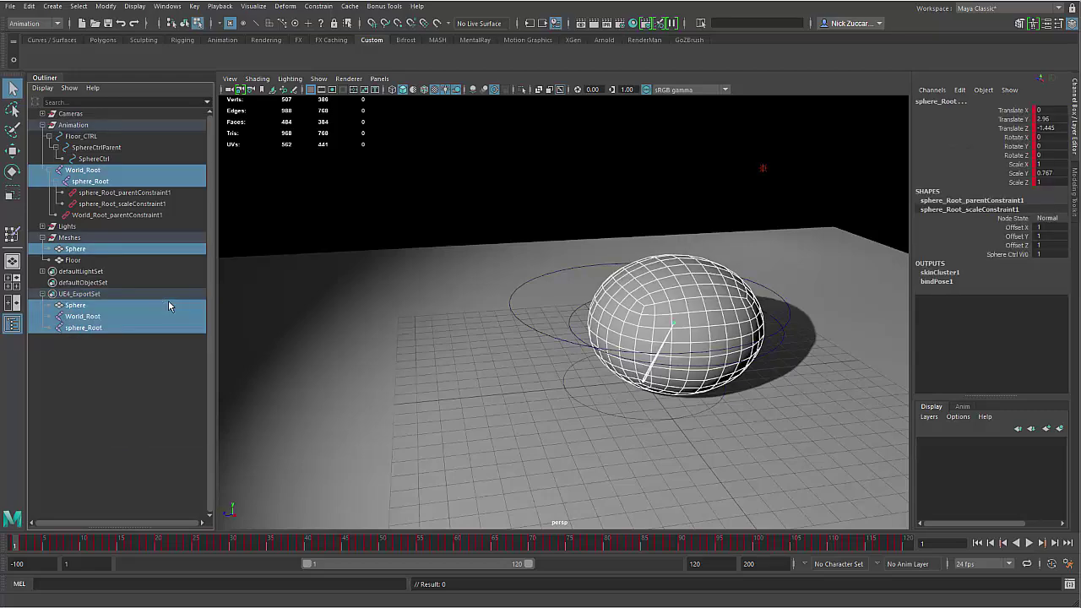
left_click(11, 7)
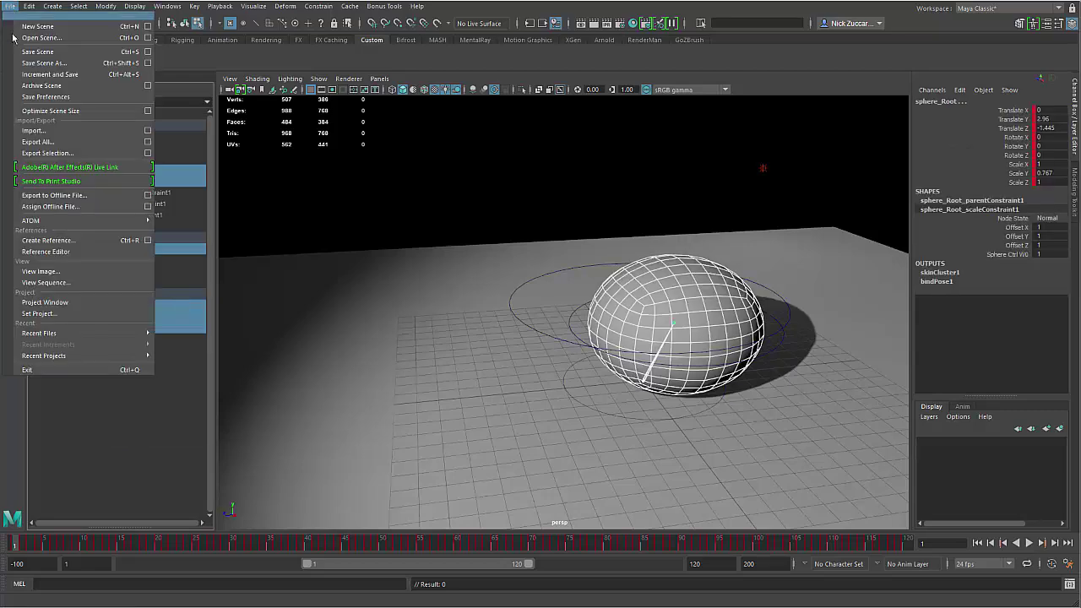
left_click(147, 155)
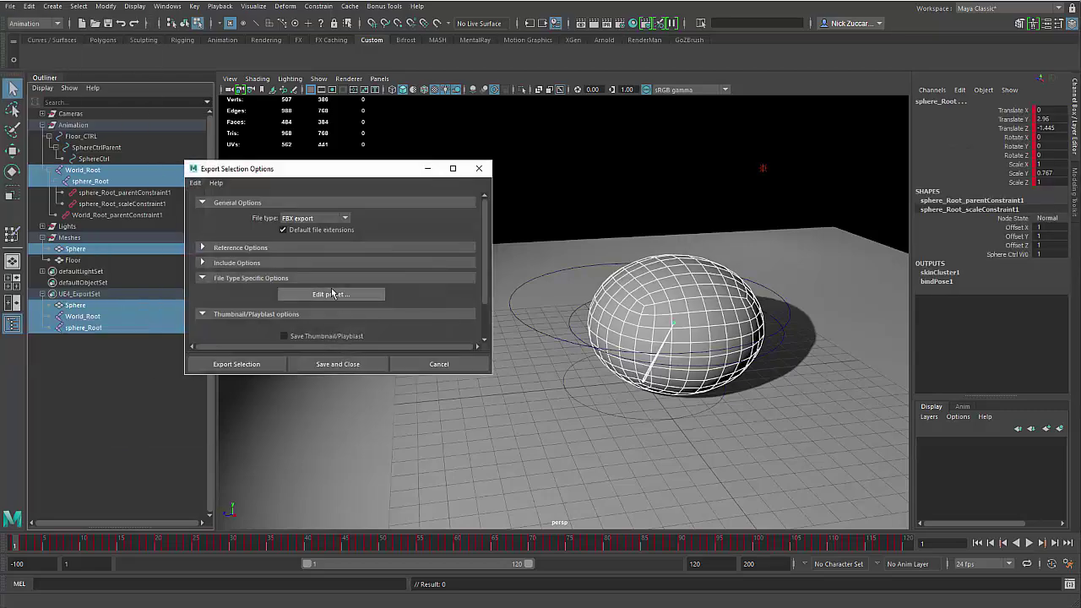
left_click(346, 219)
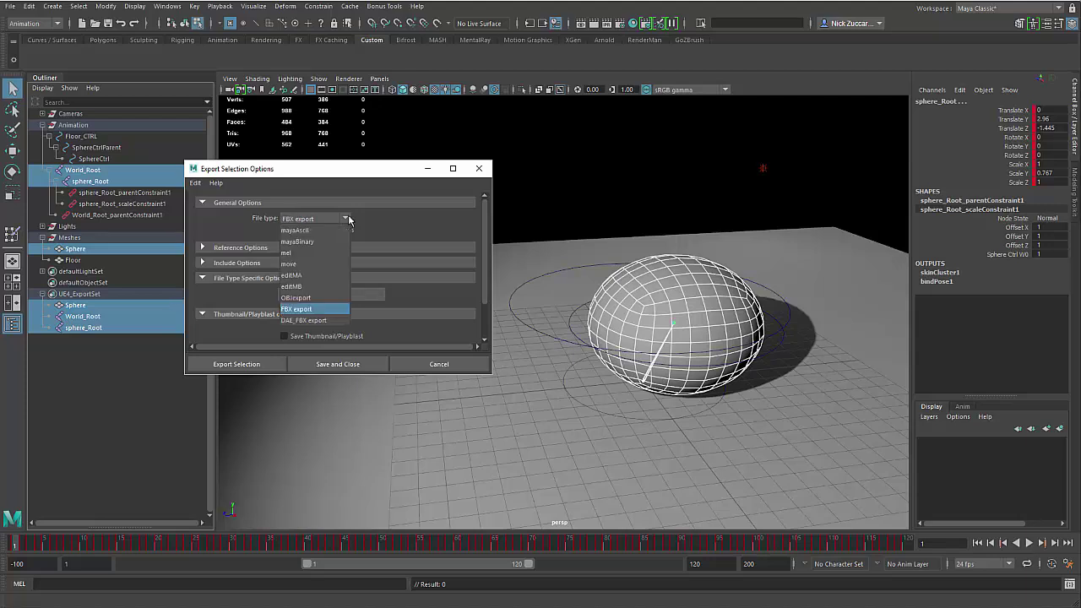
left_click(320, 311)
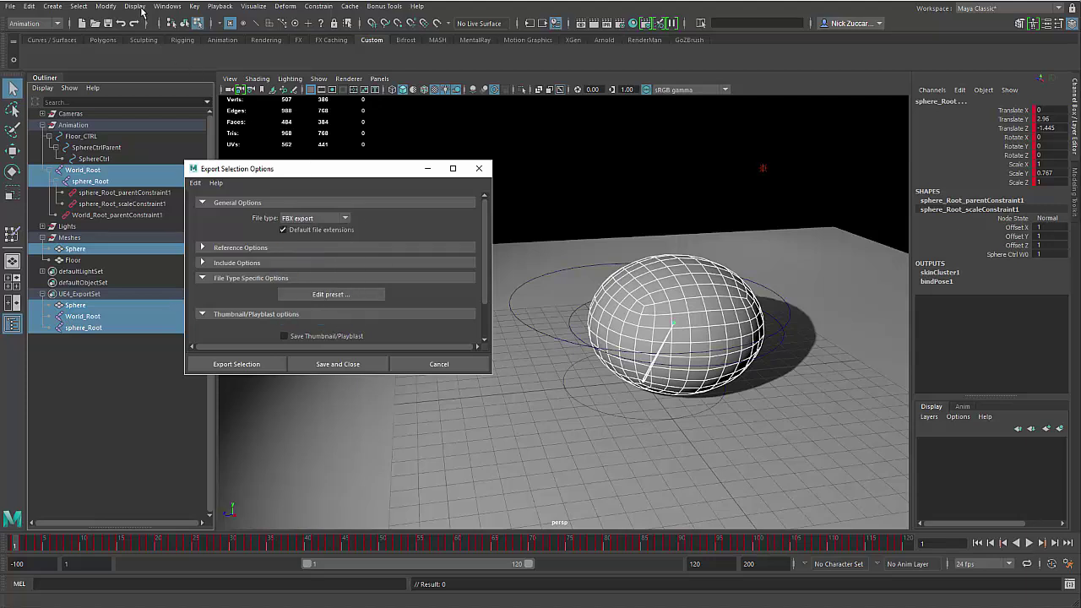
Step: Look through the Plug-in Manager's list for the FBX plug-in's load settings, and close it
left_click(166, 7)
mouse_move(200, 115)
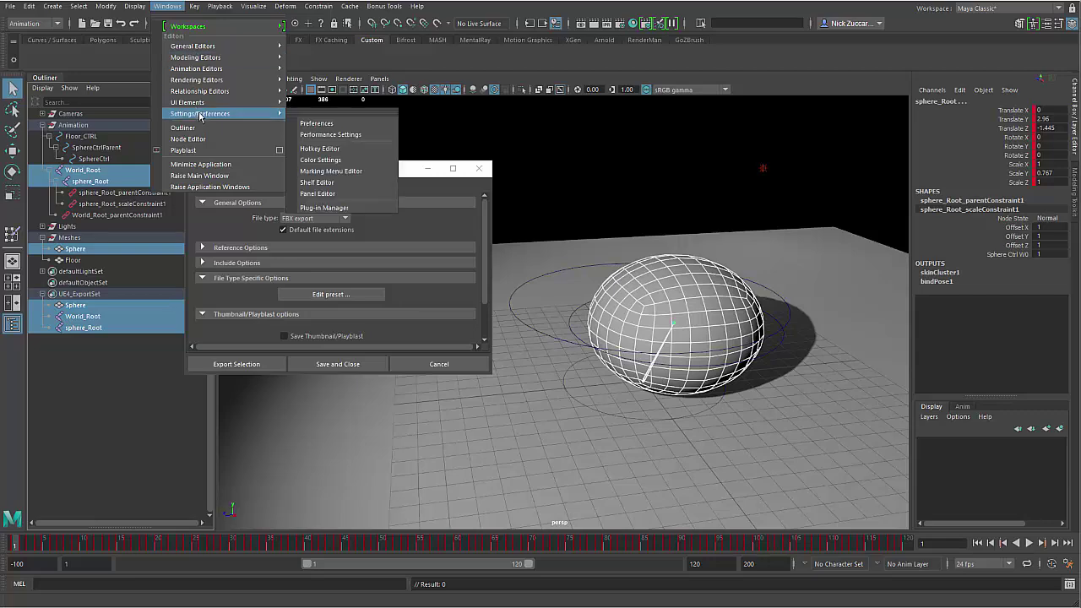
left_click(325, 208)
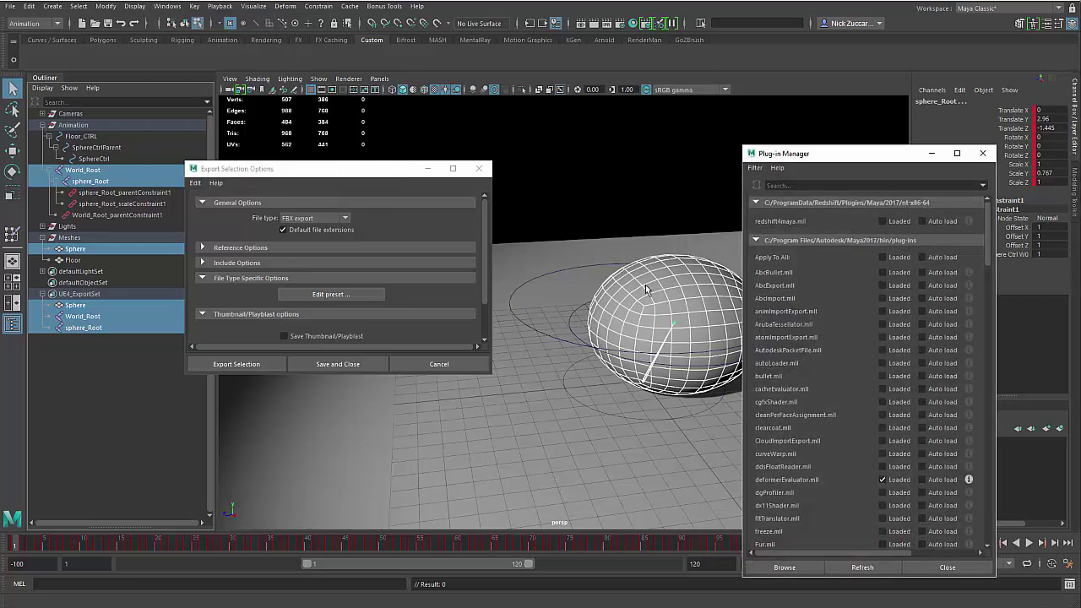
scroll(839, 452, "down", 15)
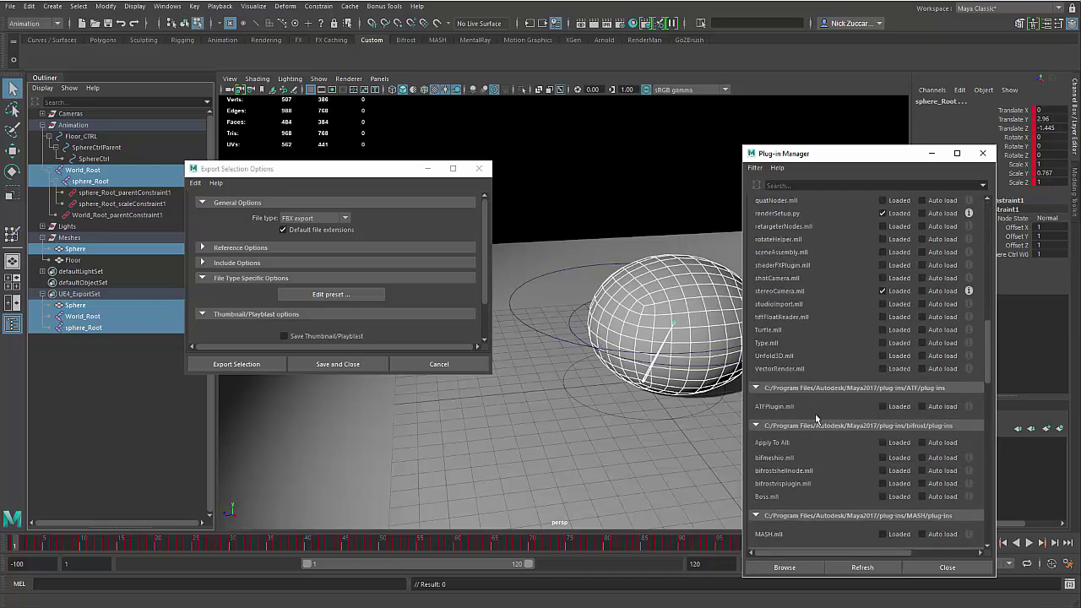
scroll(804, 414, "down", 3)
scroll(866, 372, "up", 2)
scroll(899, 247, "up", 1)
left_click(982, 153)
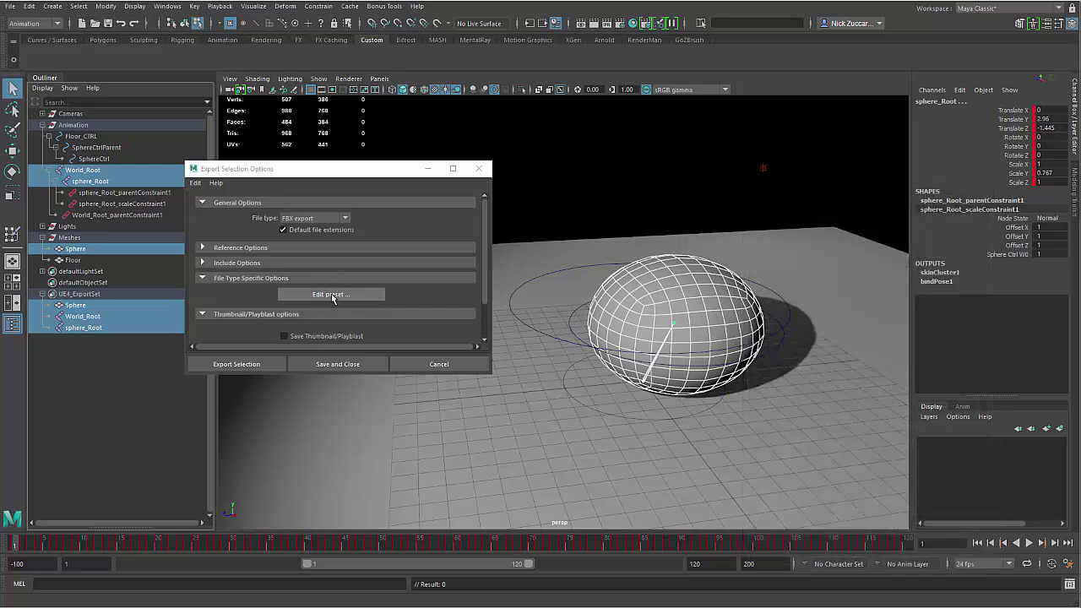
Step: Review the FBX export preset's geometry, animation, deformed model and constraint settings, and check the export destination without exporting
left_click(329, 294)
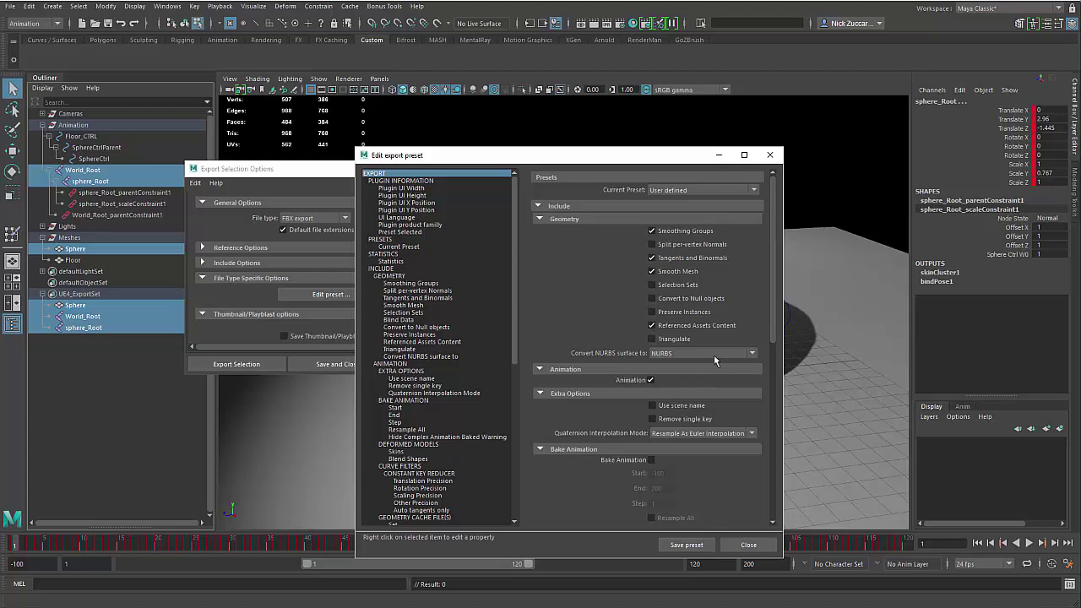
scroll(594, 387, "down", 3)
scroll(652, 397, "down", 1)
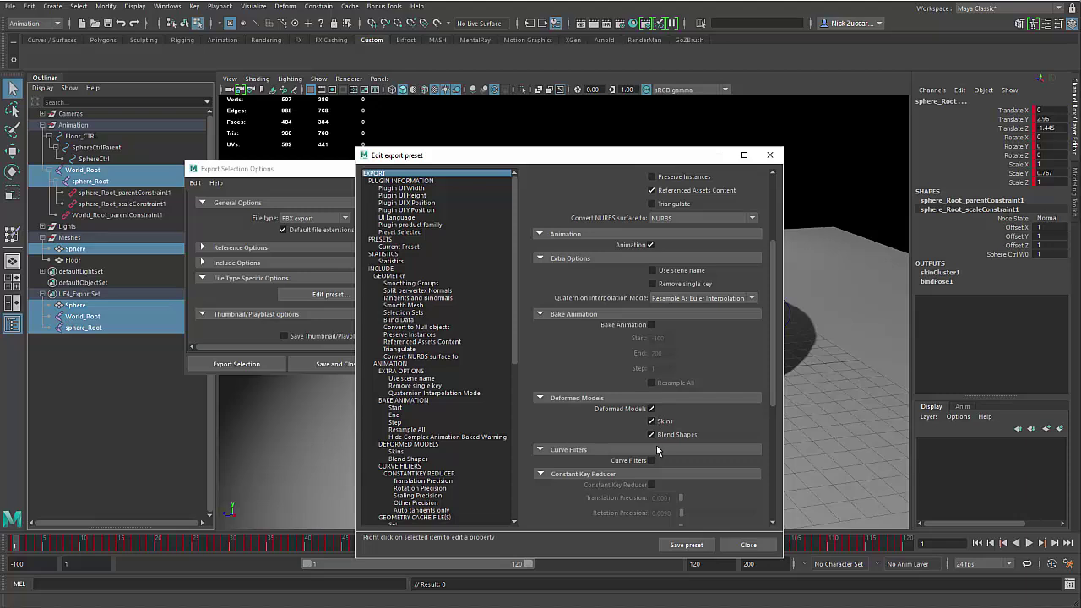
left_click(651, 460)
scroll(673, 458, "down", 7)
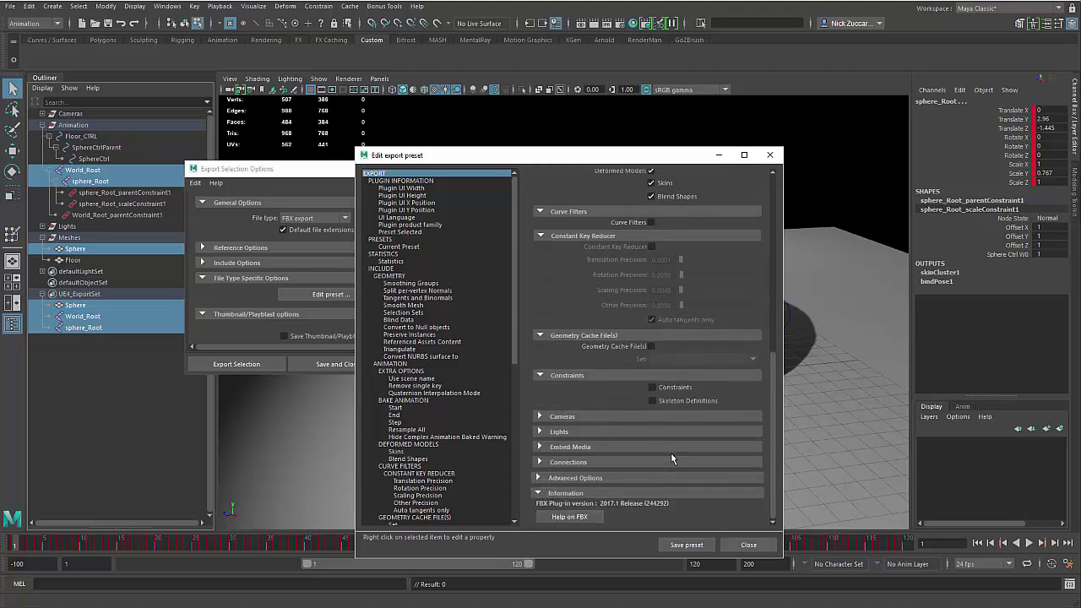
left_click(758, 552)
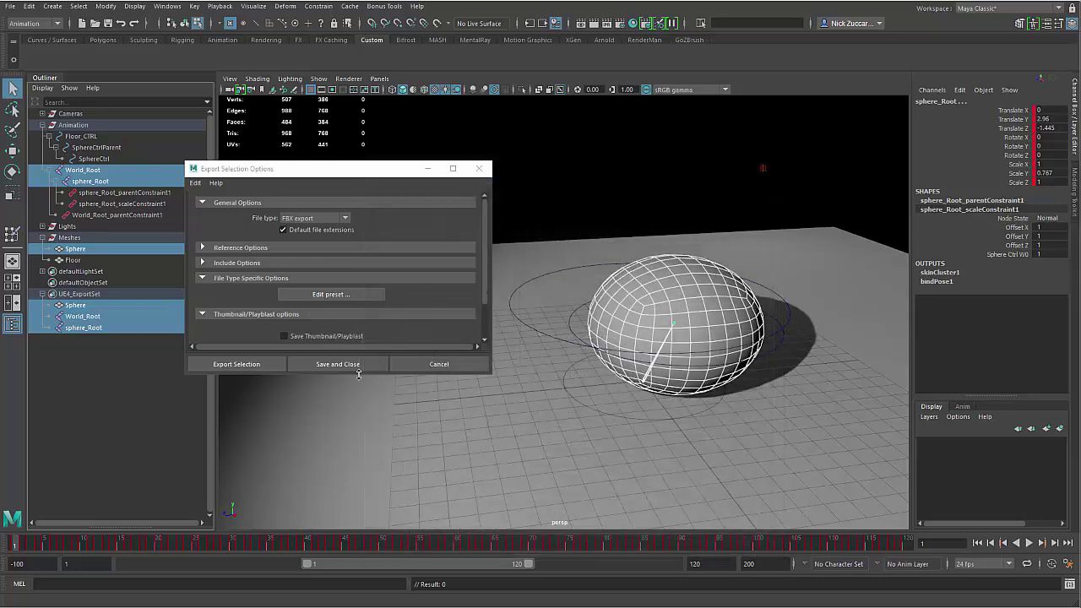
left_click(260, 366)
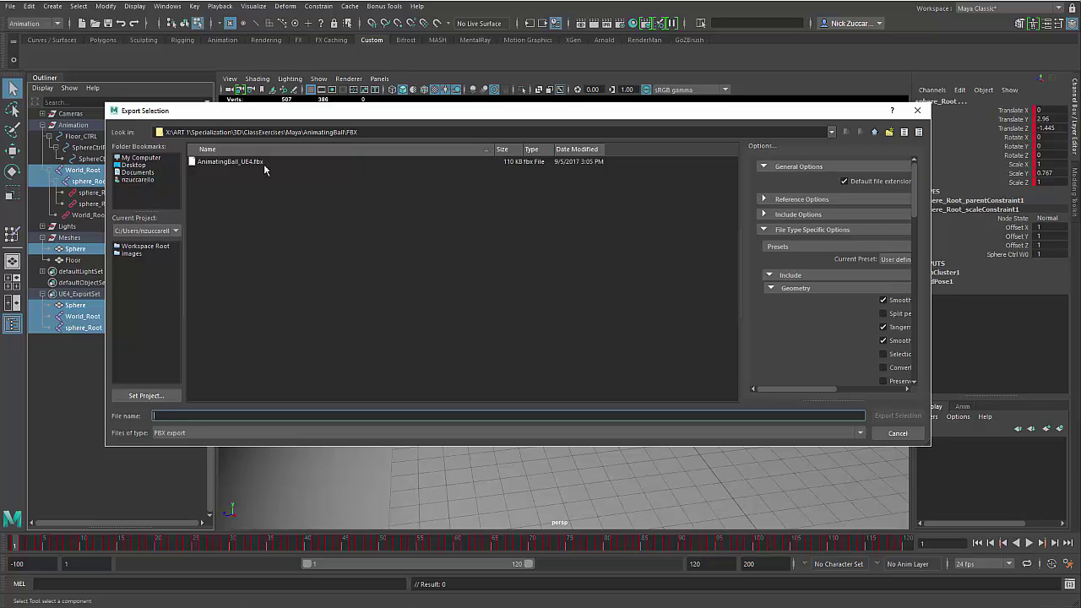
left_click(898, 433)
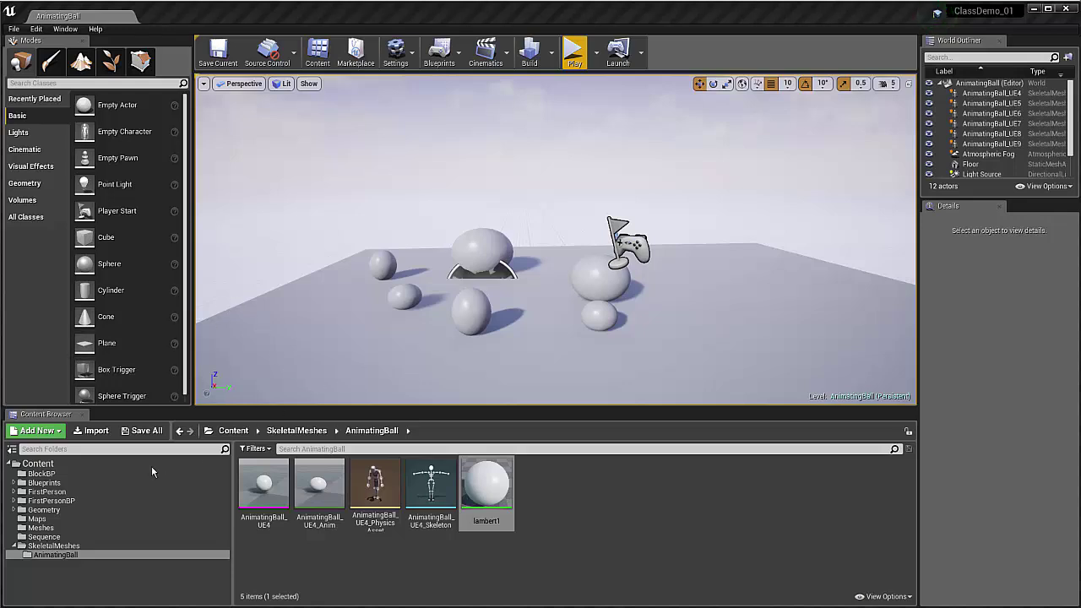
Step: Switch to Unreal Editor and look through the project's content folders, ending in AnimatingBall under SkeletalMeshes
left_click(40, 465)
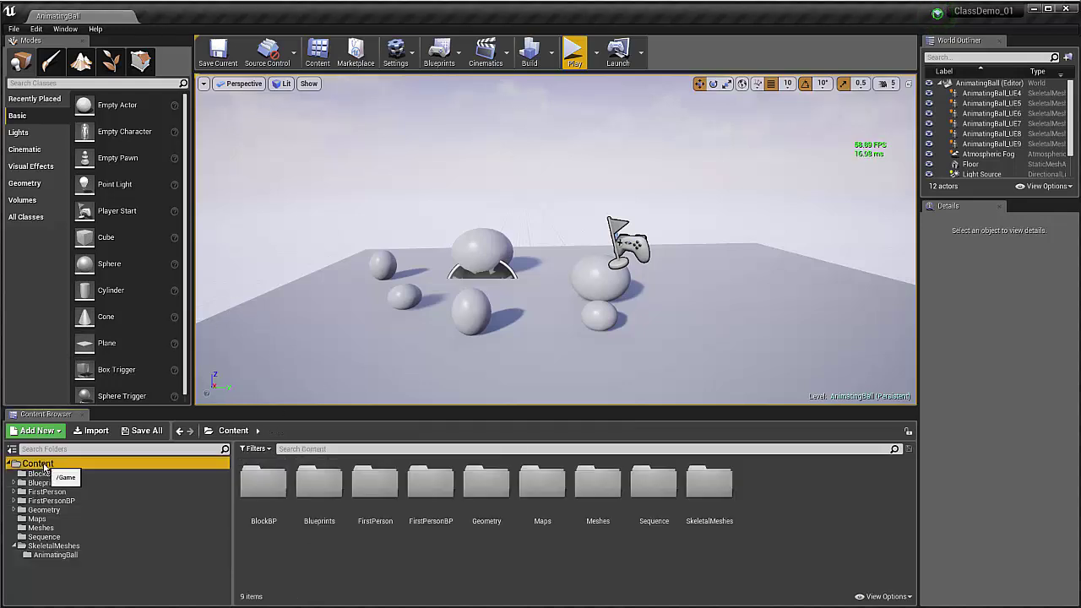
right_click(45, 467)
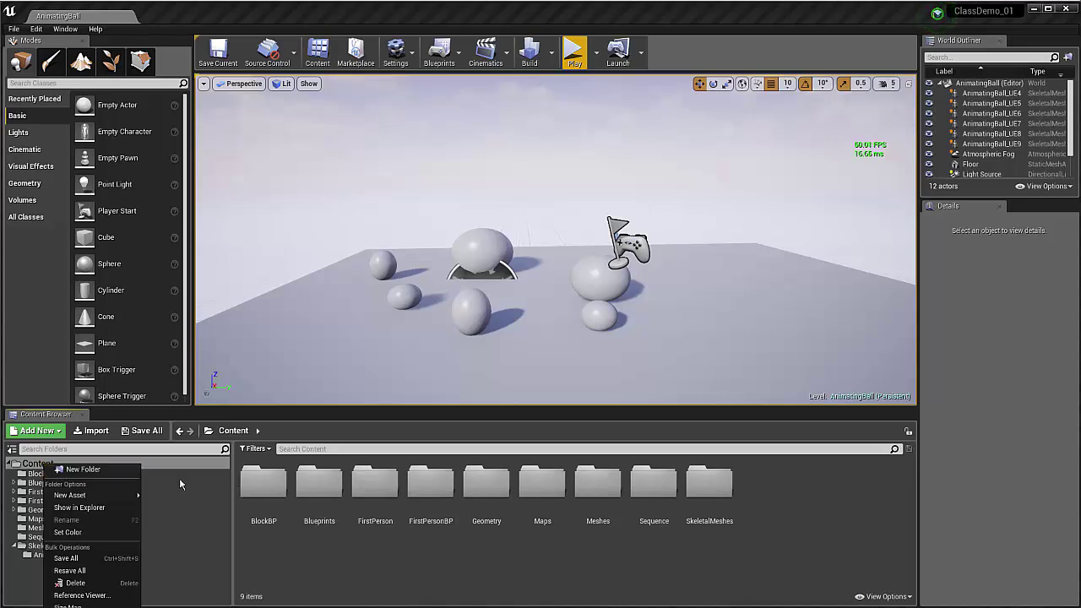
left_click(37, 519)
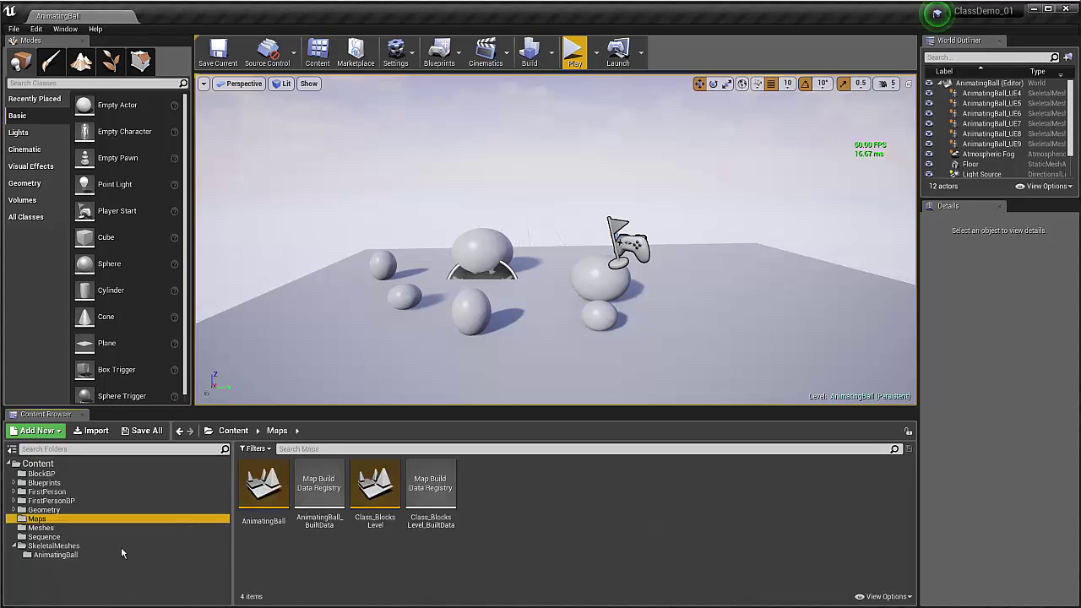
left_click(61, 547)
right_click(61, 550)
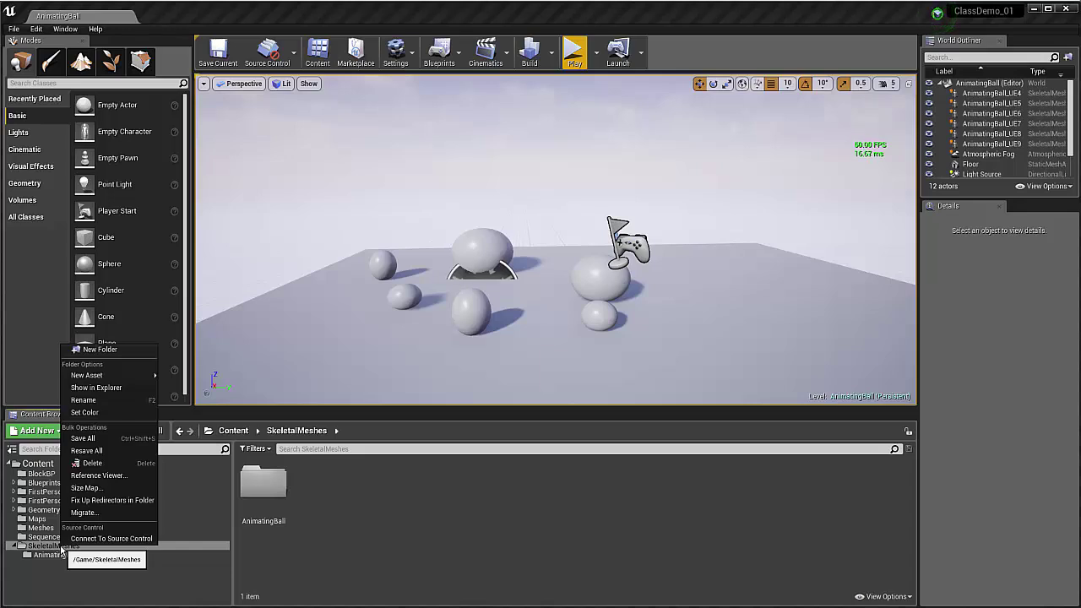
left_click(120, 587)
left_click(72, 556)
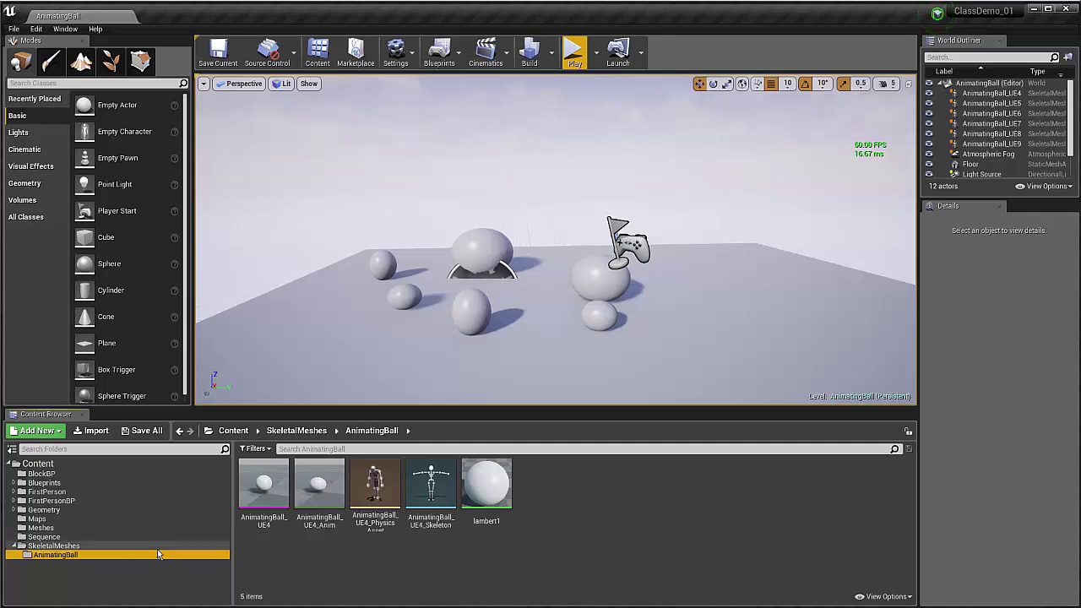
Step: Create a folder named Meshes inside the AnimatingBall folder
right_click(277, 550)
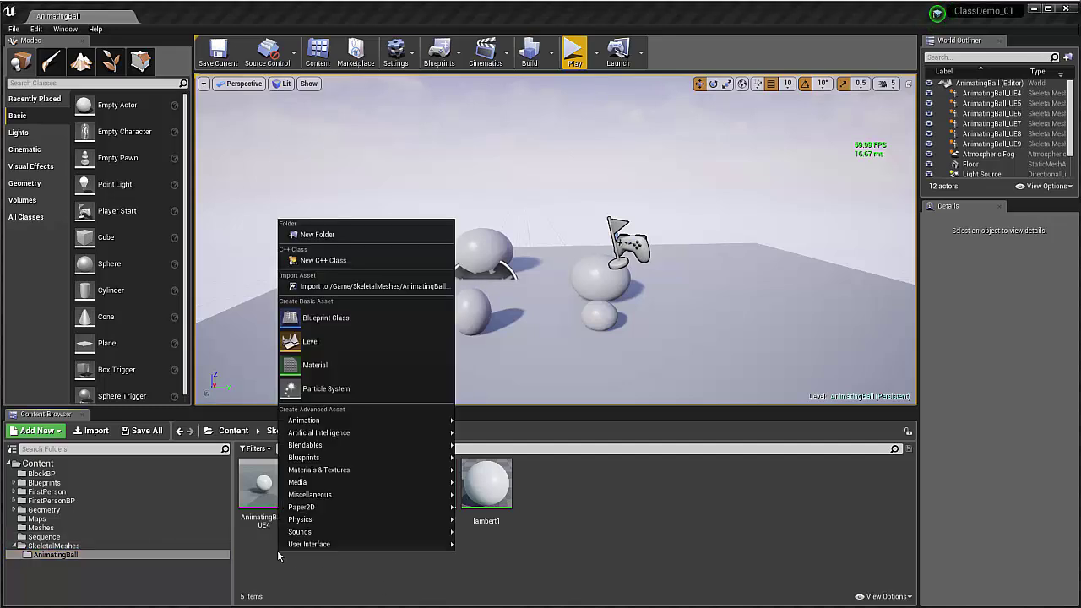
left_click(356, 234)
type("Mesh")
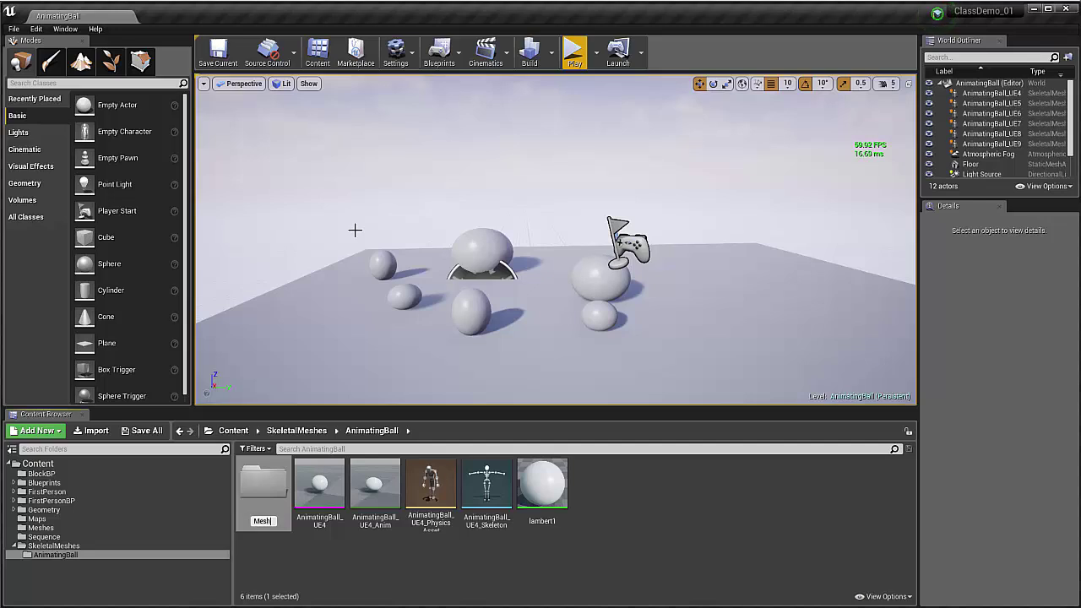
type("es")
key("Return")
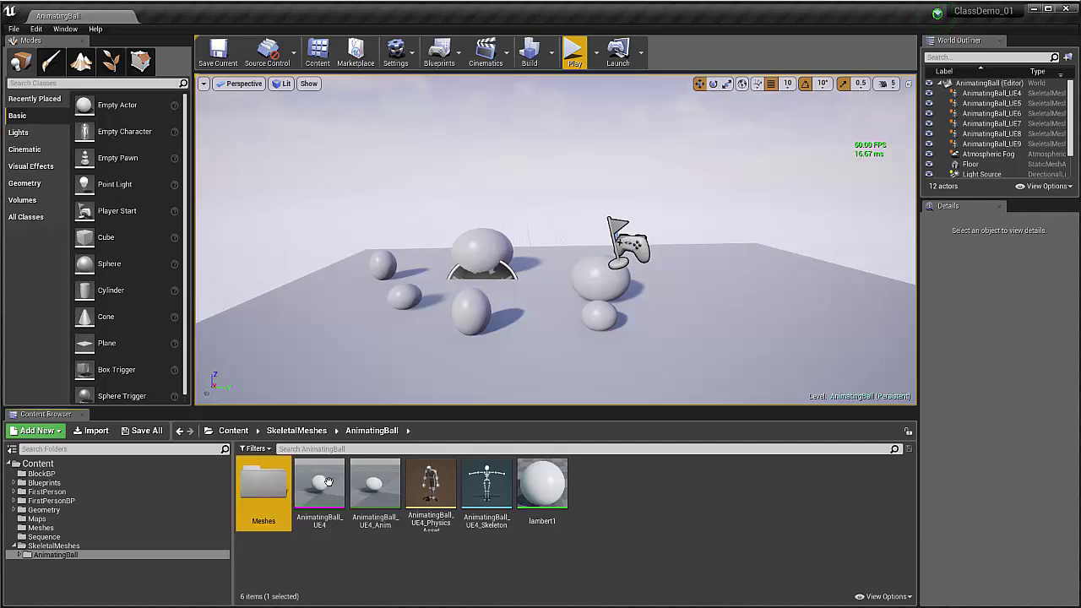
Step: Create a second folder named anim inside the AnimatingBall folder and clear the selection
right_click(348, 573)
left_click(436, 254)
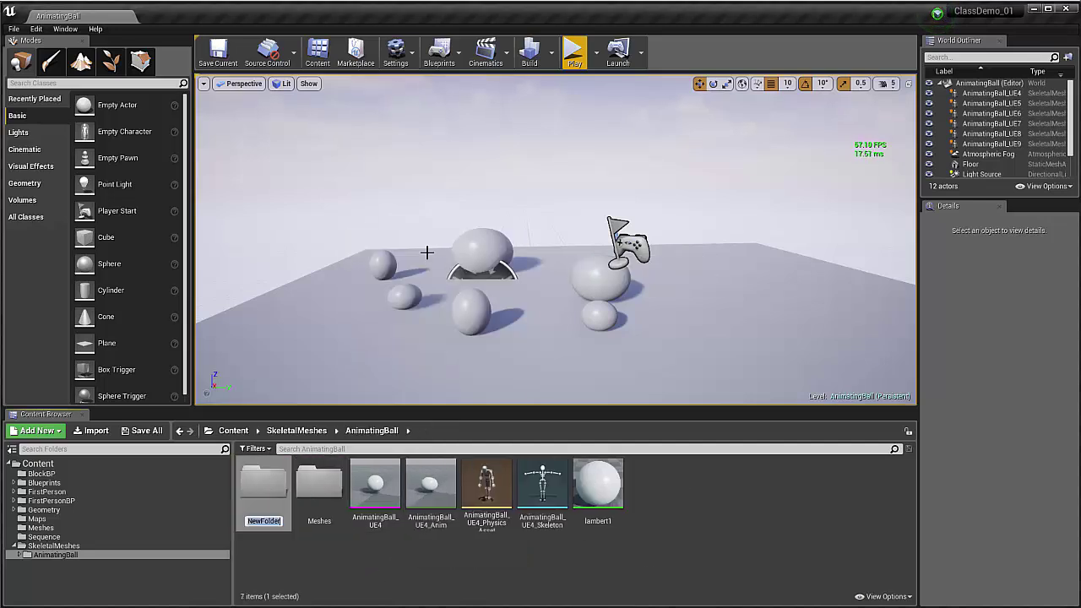
type("anim")
key("Return")
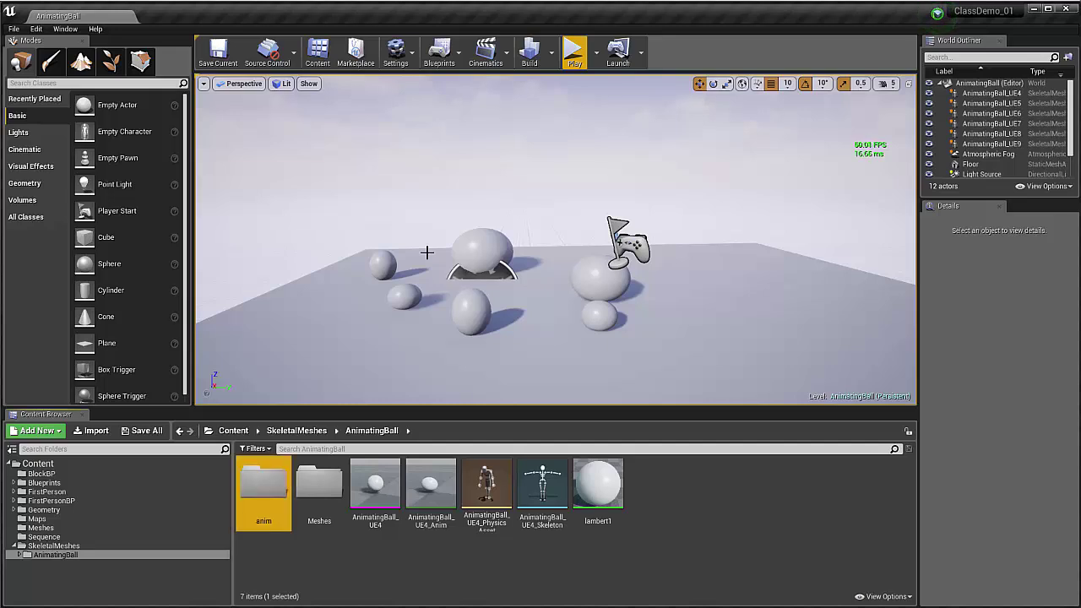
left_click(338, 535)
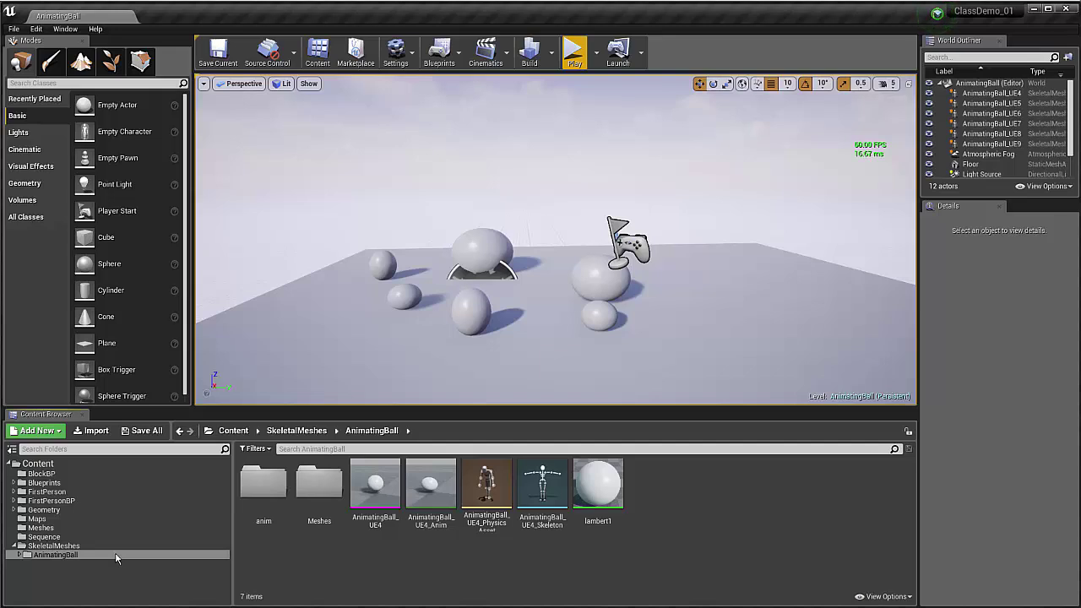
right_click(390, 572)
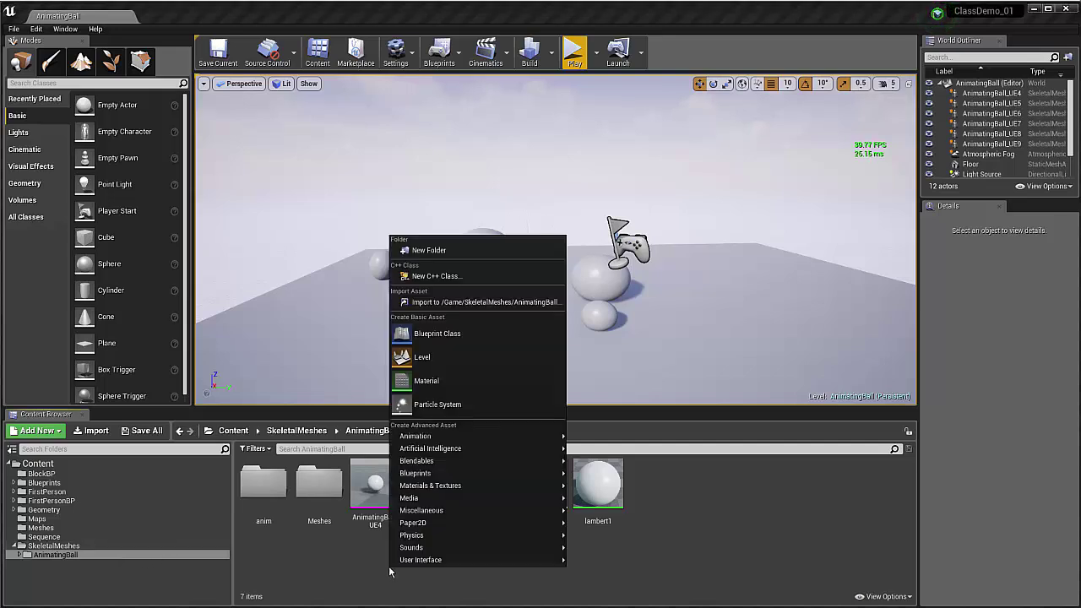
left_click(475, 302)
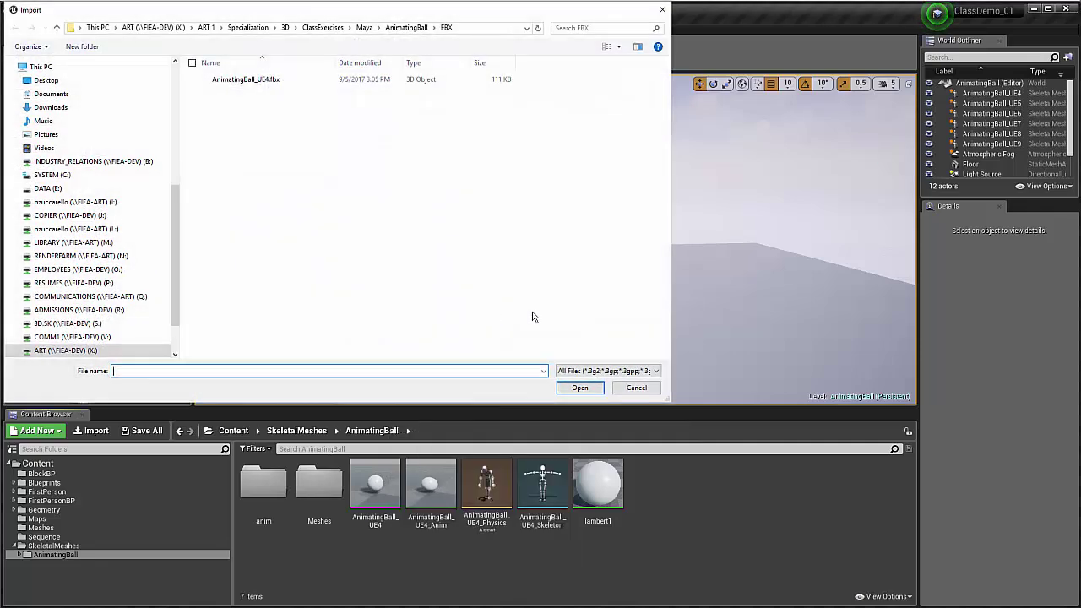
left_click(294, 82)
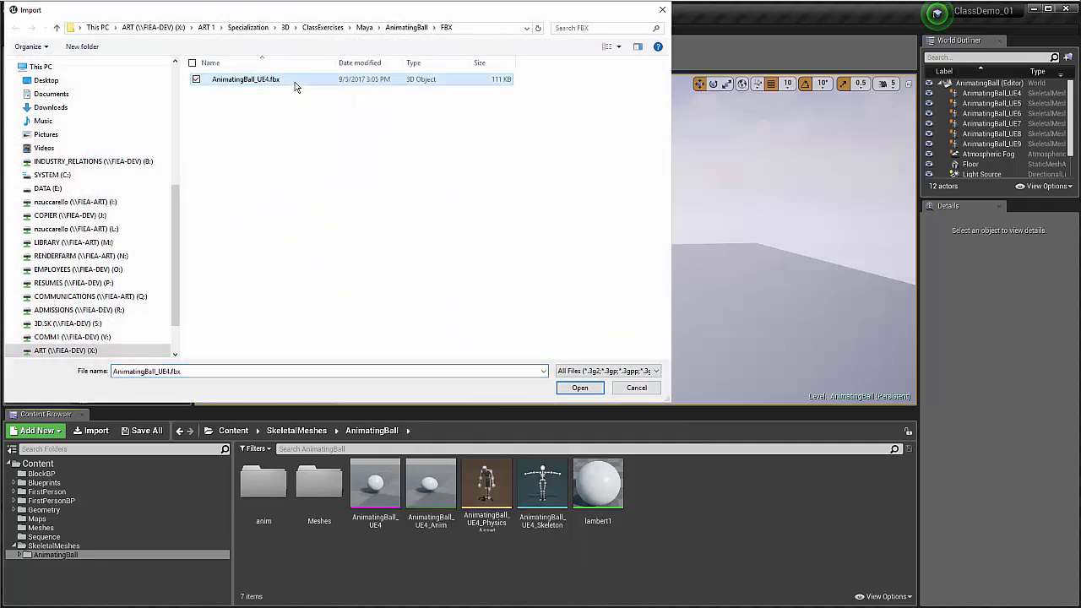
left_click(579, 390)
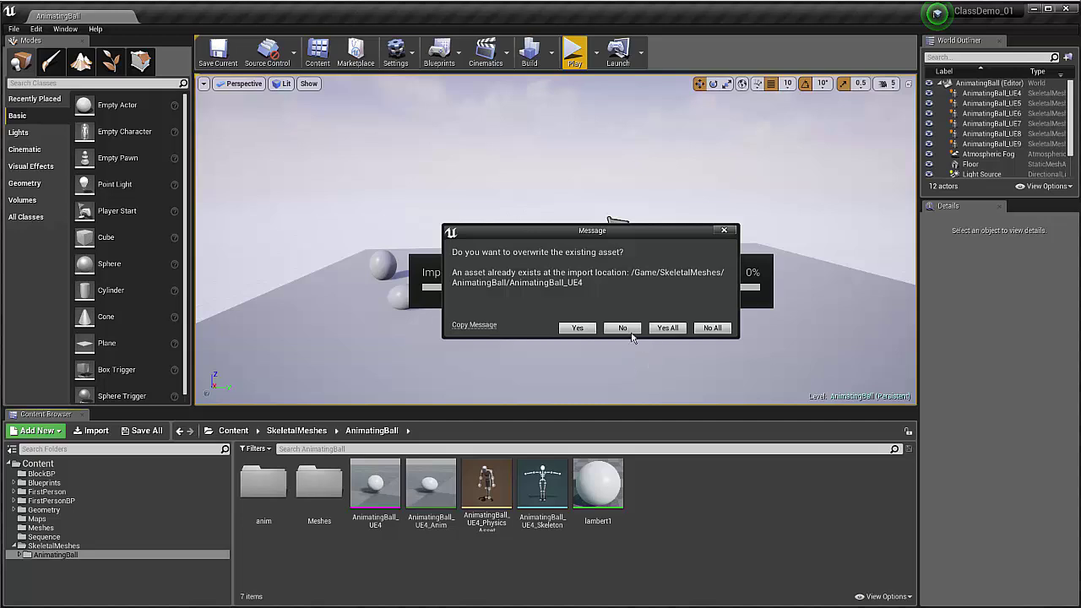
left_click(625, 328)
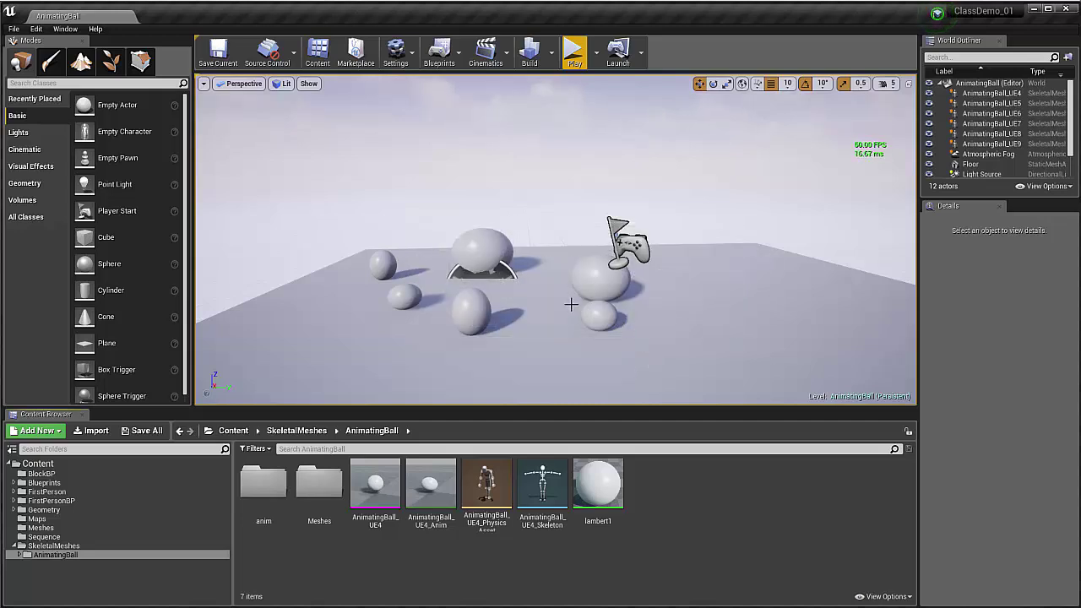
Step: Import AnimatingBall_UE4.fbx into the AnimatingBall folder, overwriting all existing assets
right_click(431, 566)
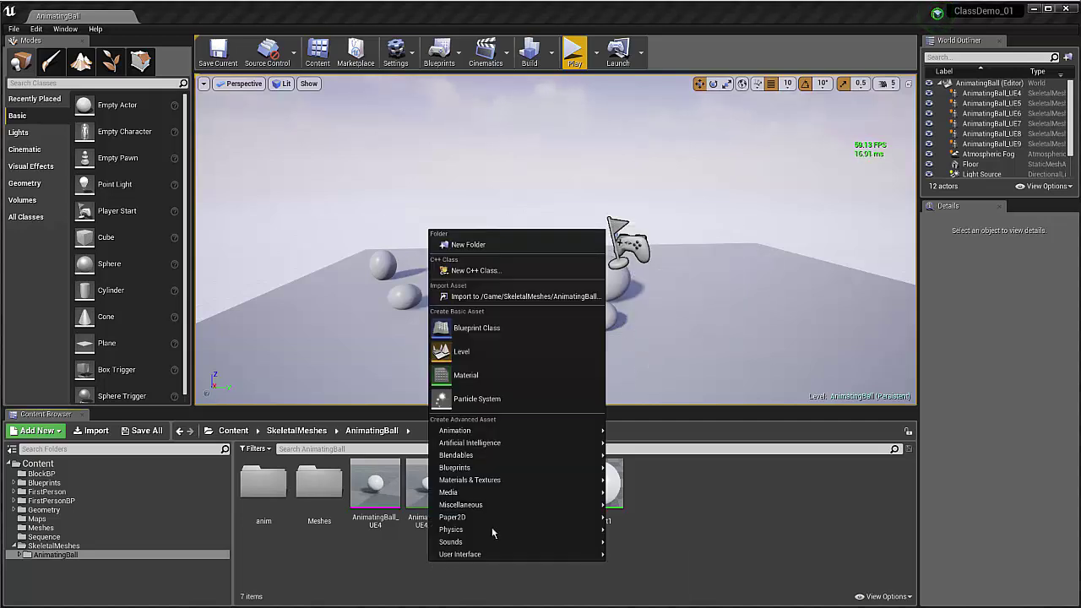
left_click(507, 296)
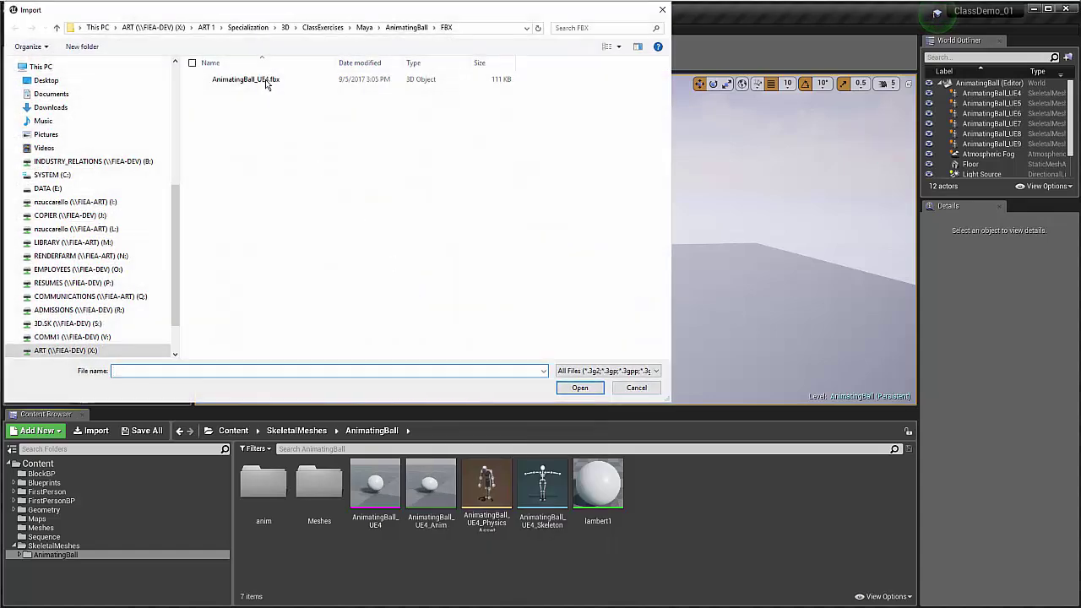
left_click(253, 80)
left_click(579, 388)
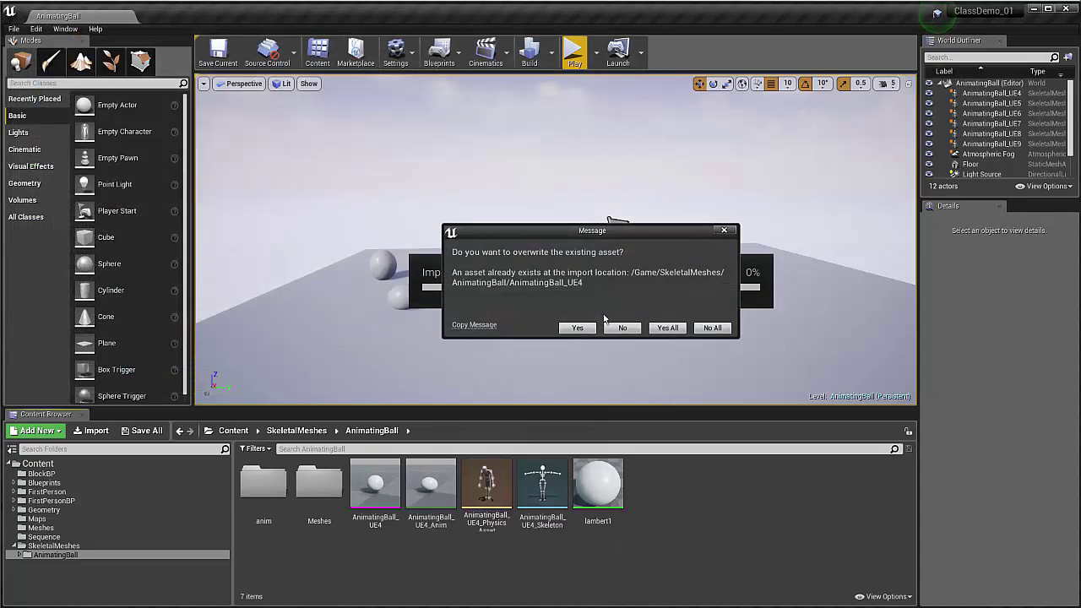
left_click(667, 329)
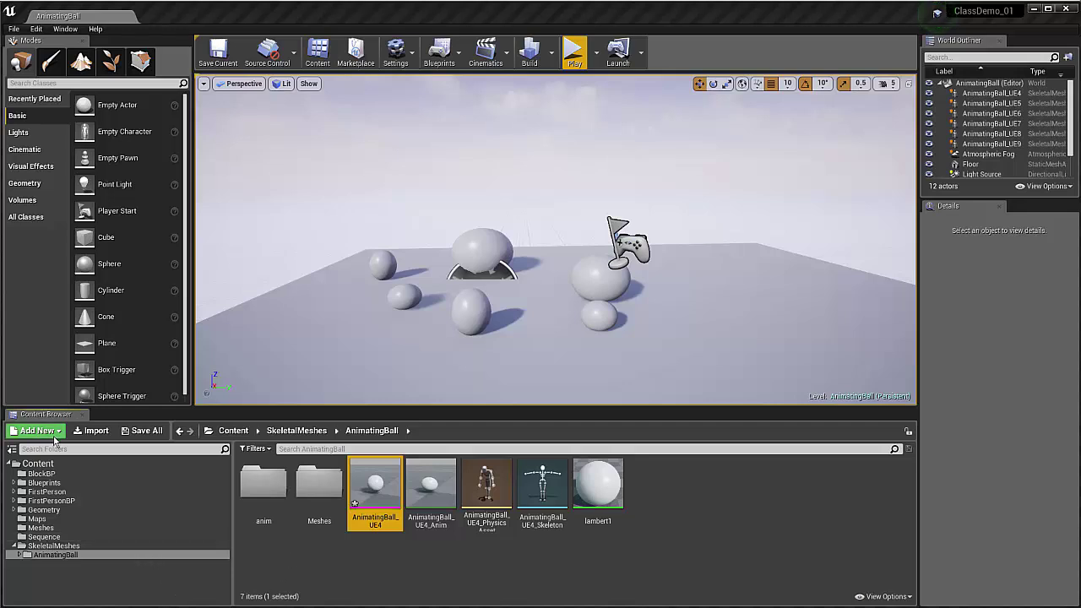
Step: Create a folder named AnimTemp directly under Content
left_click(44, 463)
right_click(46, 464)
left_click(84, 470)
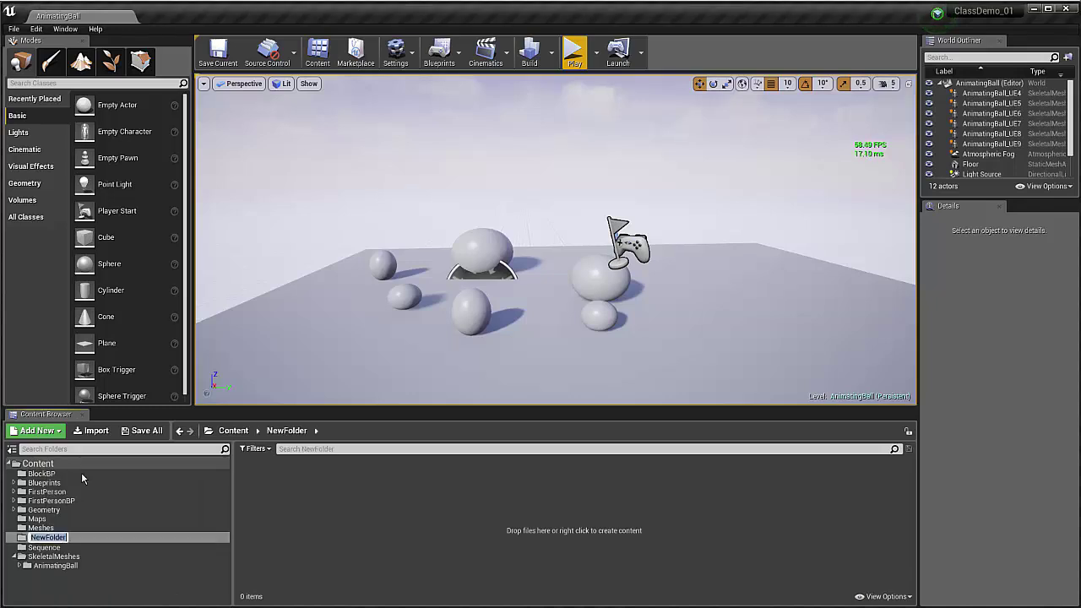
type("Anim")
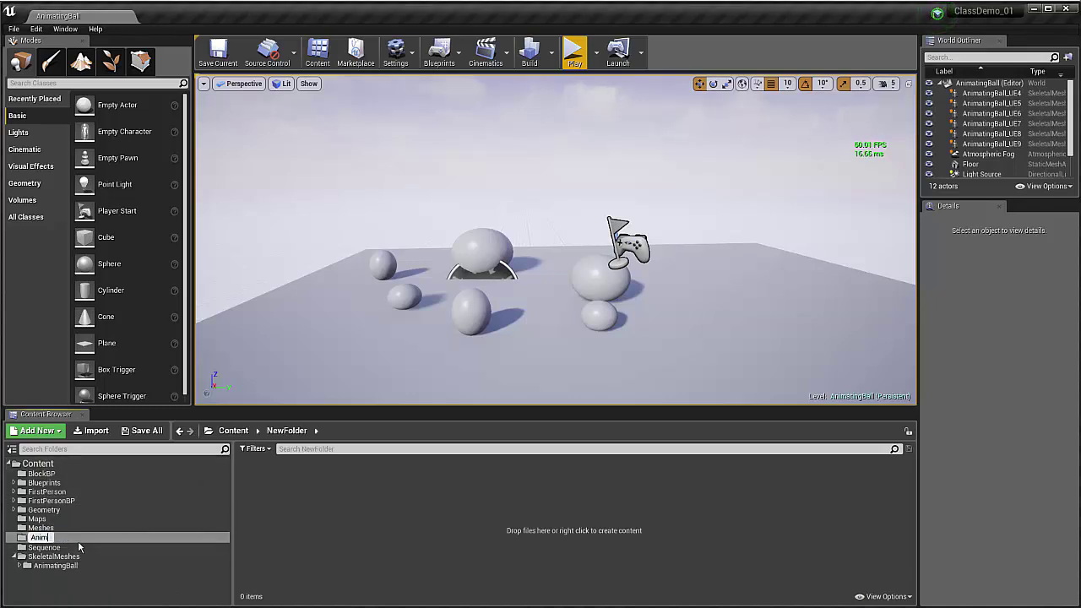
type("Temp")
key("Return")
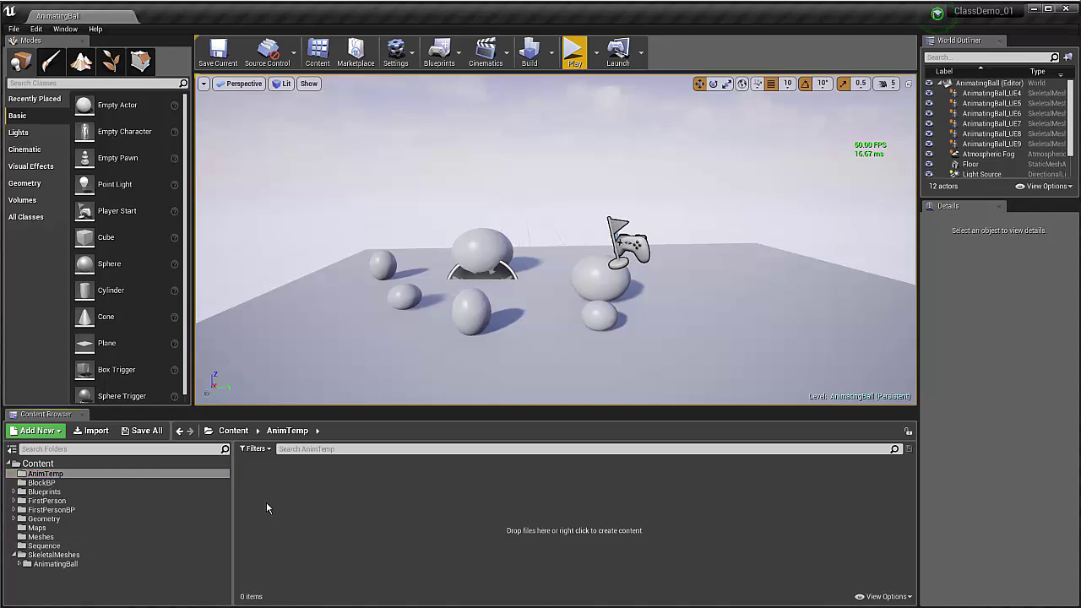
Step: Choose AnimatingBall_UE4.fbx for import into the AnimTemp folder
right_click(291, 507)
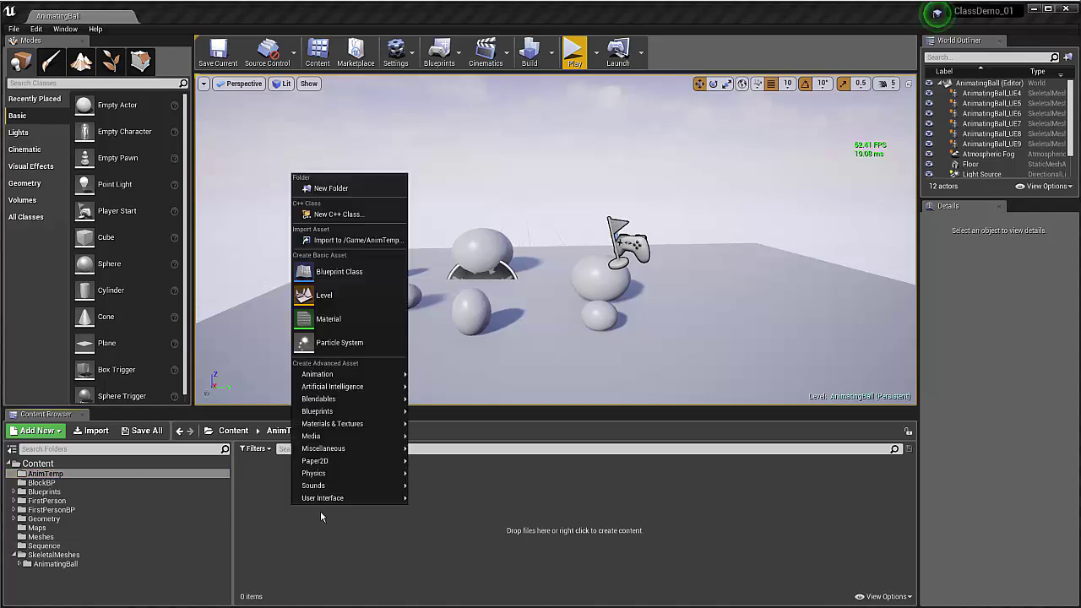
left_click(349, 242)
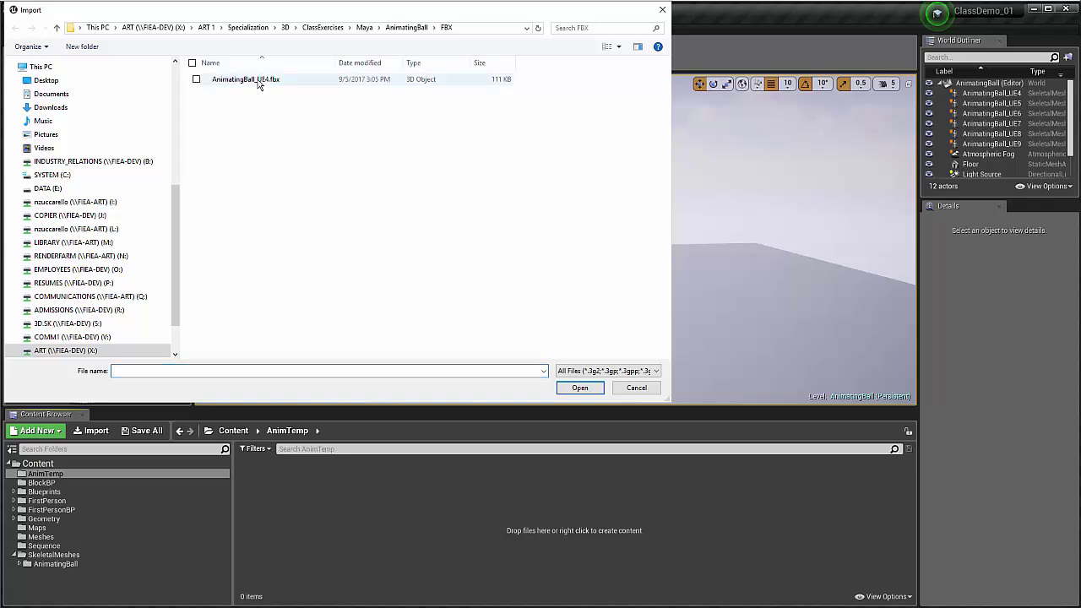
left_click(254, 80)
left_click(580, 387)
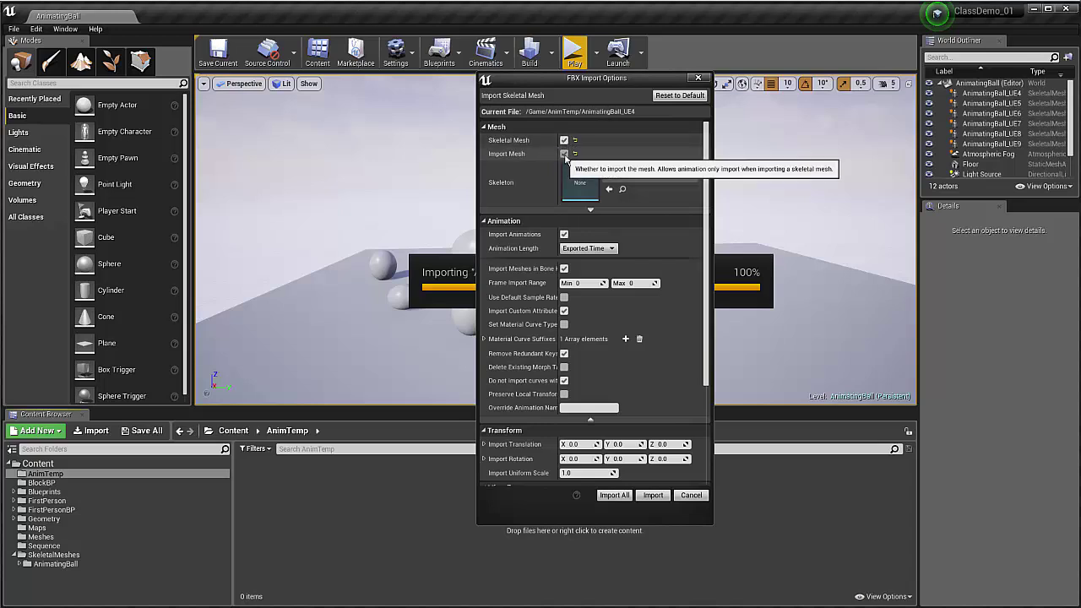
Step: Review the FBX mesh, animation, transform and material options, and import the skeletal mesh with its animations enabled and no skeleton assigned
left_click(590, 211)
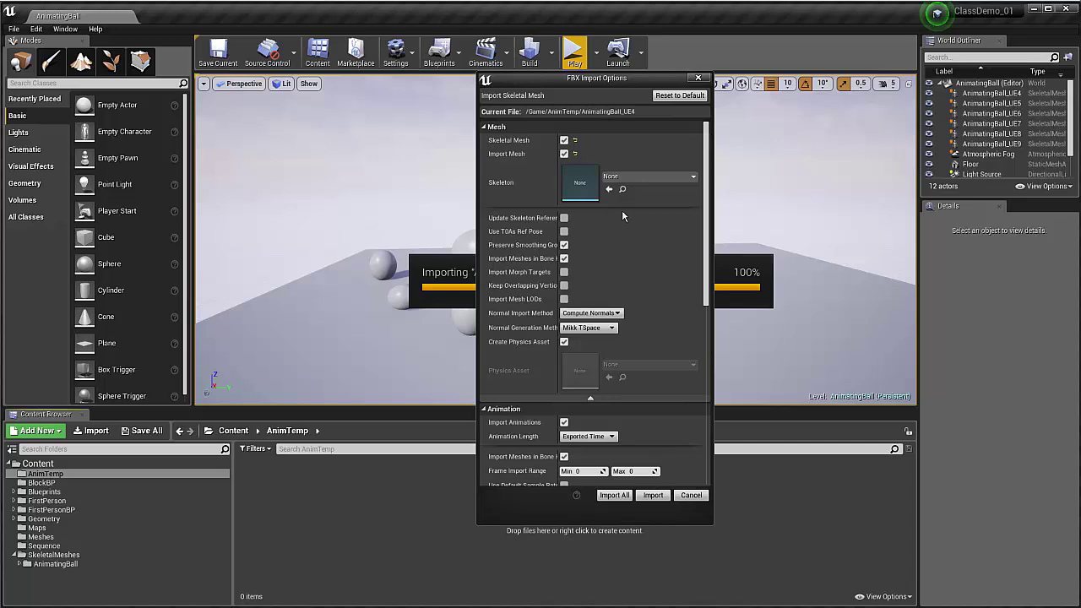
left_click(564, 245)
left_click(564, 245)
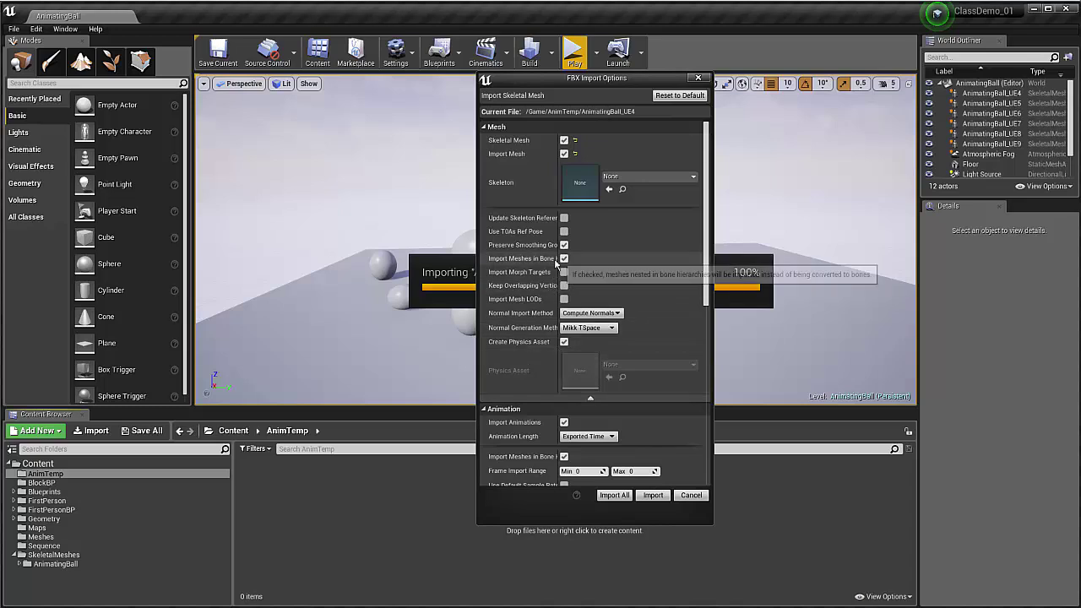
left_click(591, 399)
scroll(595, 401, "down", 4)
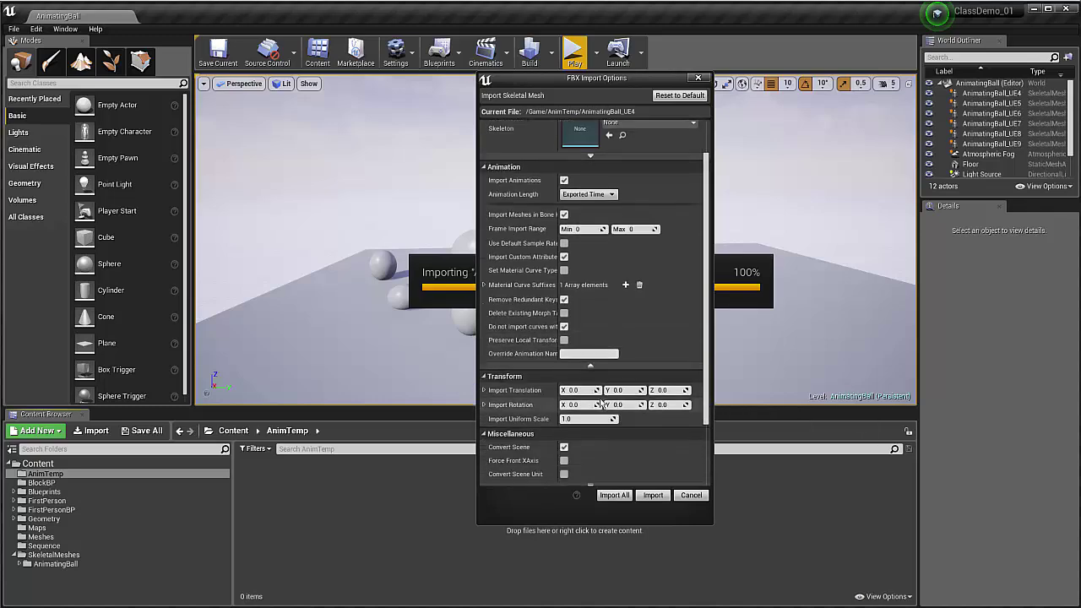
scroll(613, 445, "down", 1)
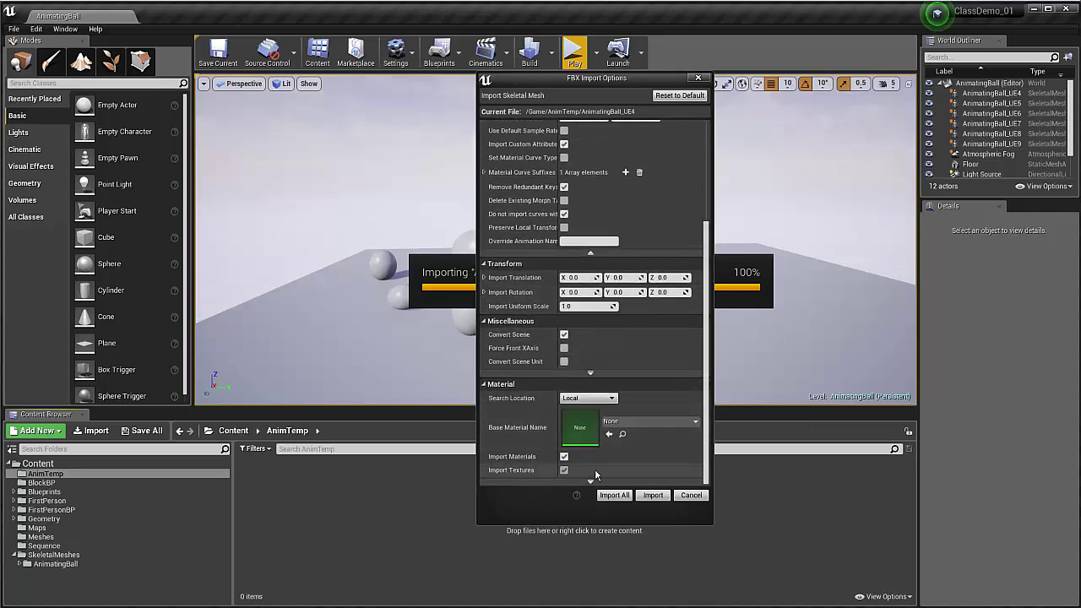
scroll(583, 465, "up", 4)
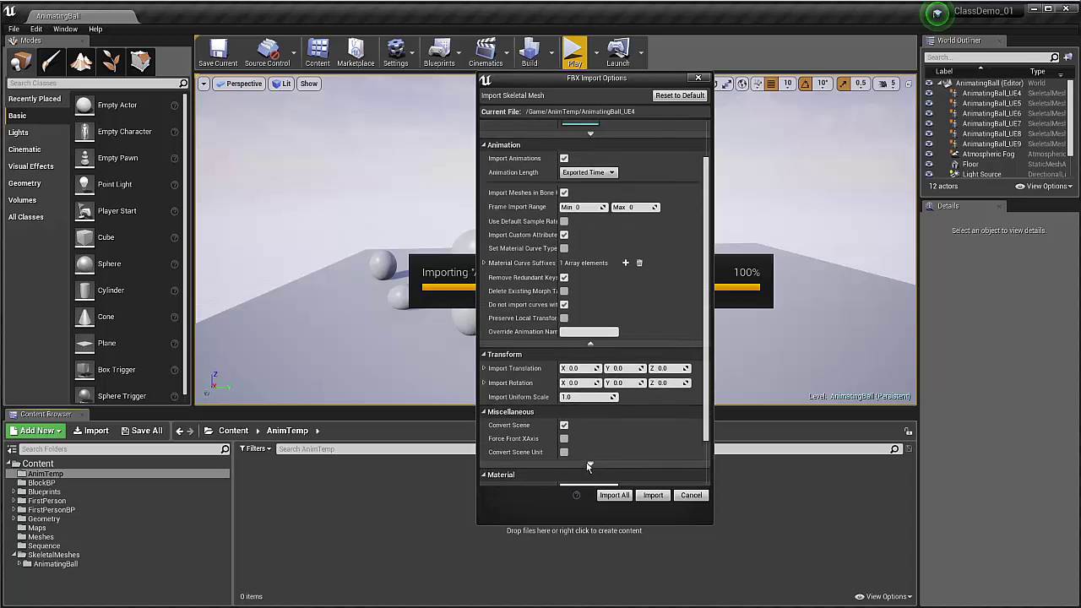
scroll(587, 467, "down", 2)
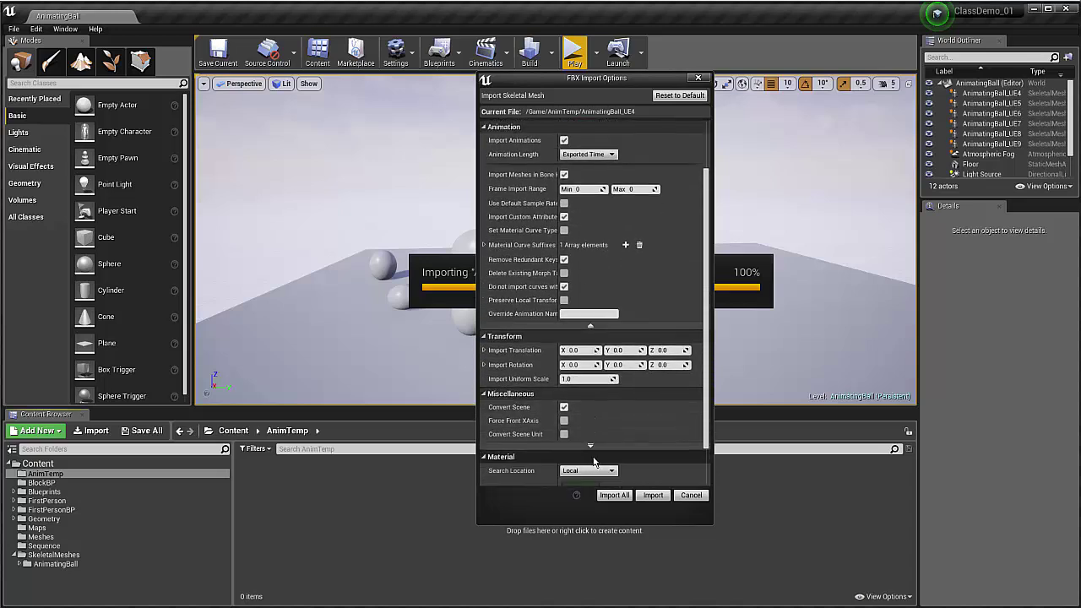
left_click(653, 495)
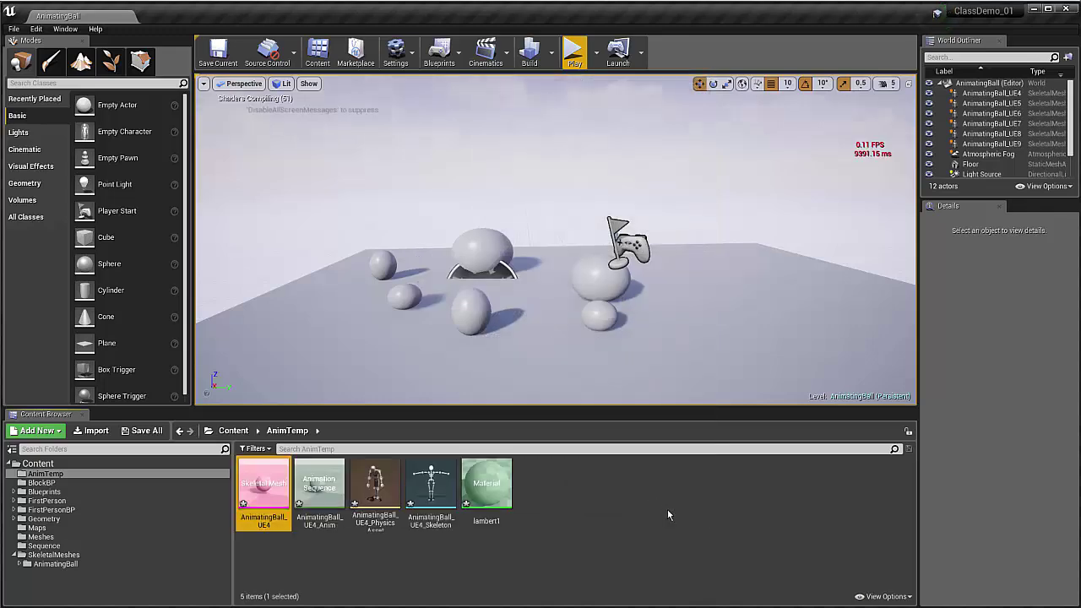
left_click(504, 580)
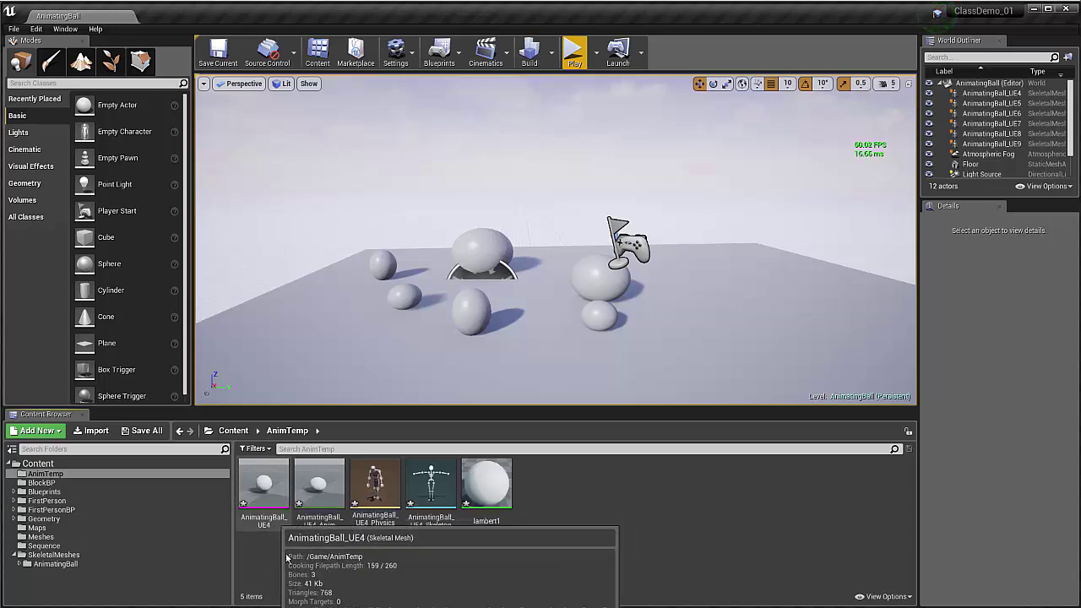
Step: Inspect the imported AnimatingBall_UE4 skeletal mesh, its skeleton hierarchy and its animation playback, then close the asset editor
double_click(263, 484)
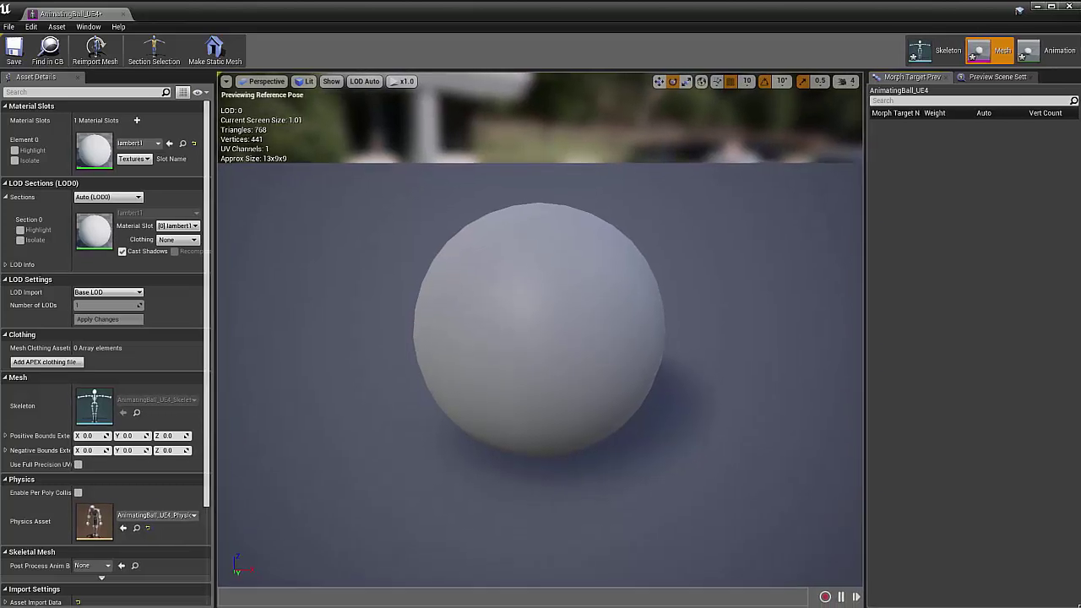
left_click(938, 51)
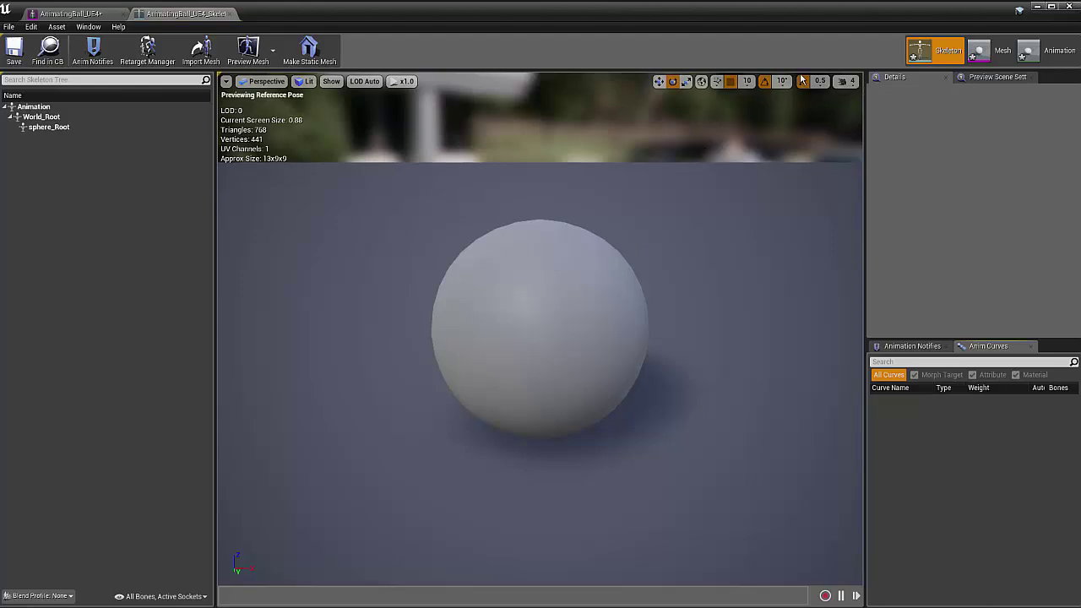
left_click(1000, 51)
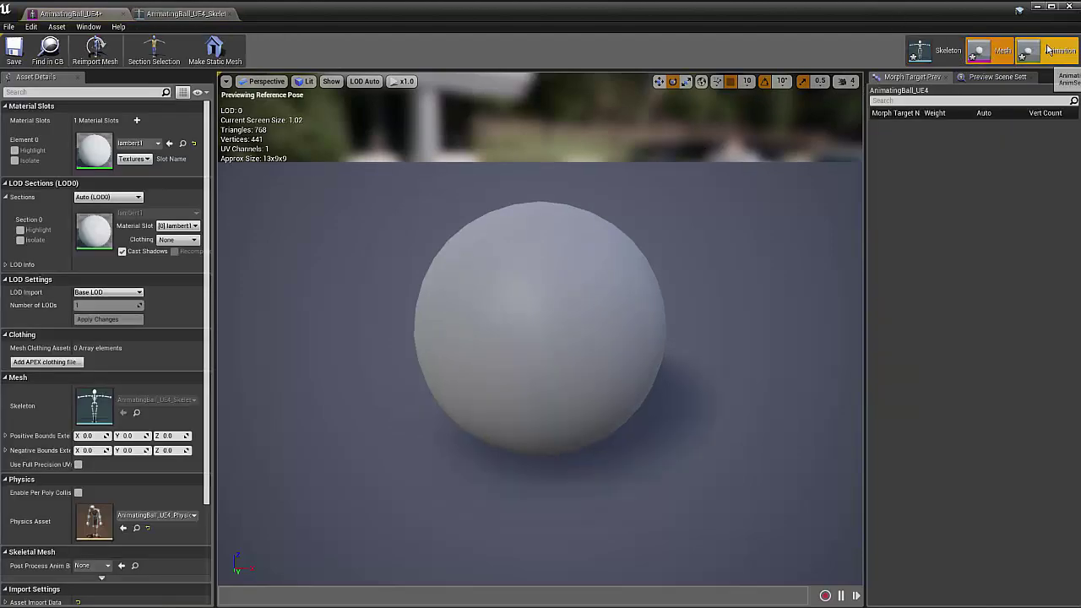
left_click(1032, 51)
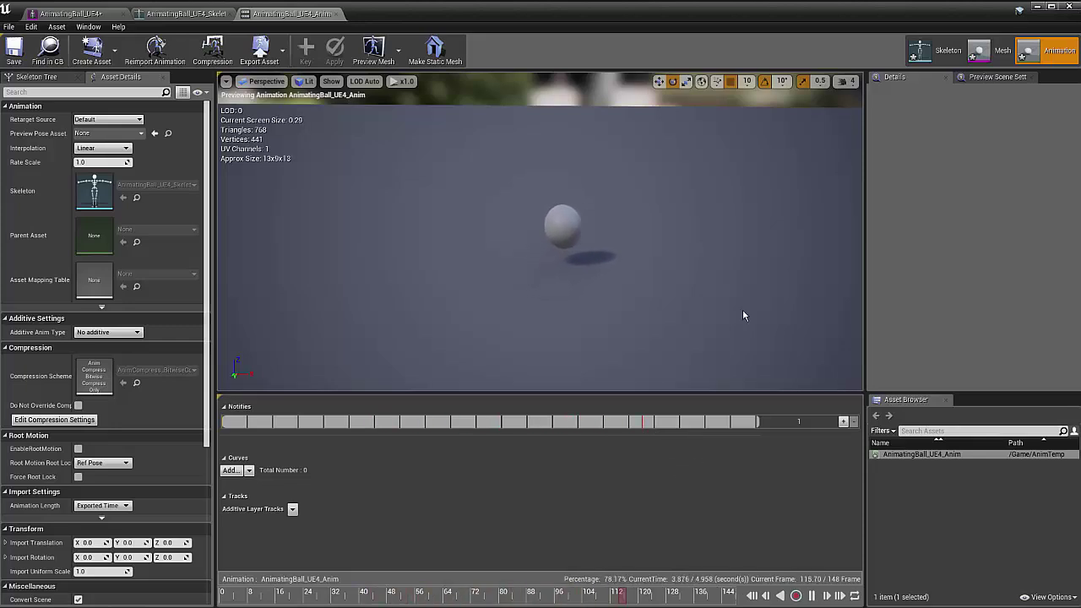
left_click(1071, 9)
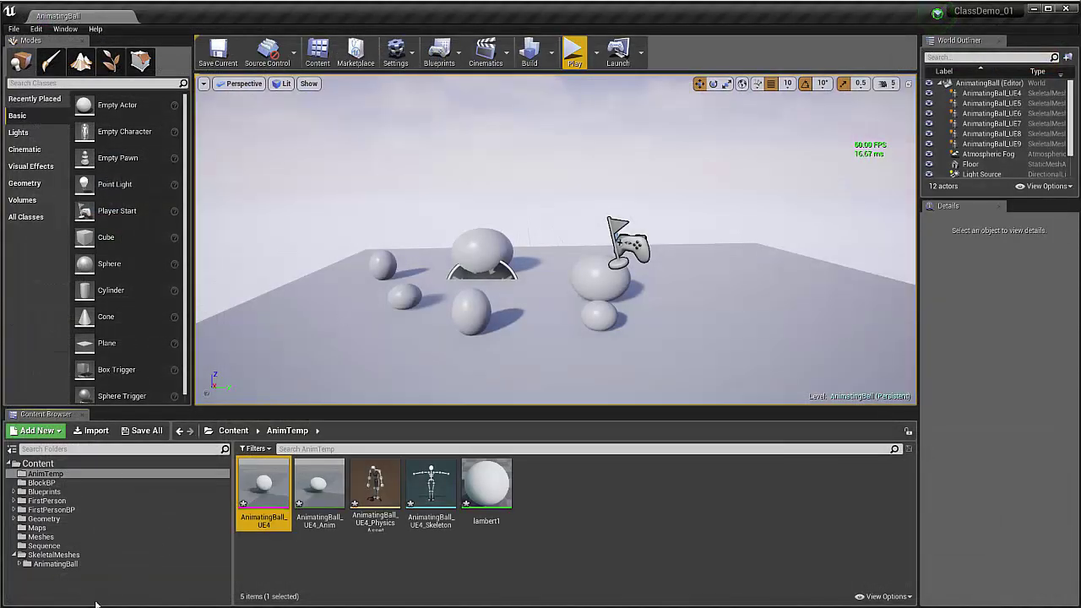
Step: Save the AnimatingBall_UE4 skeletal mesh in the AnimatingBall folder under SkeletalMeshes
left_click(55, 555)
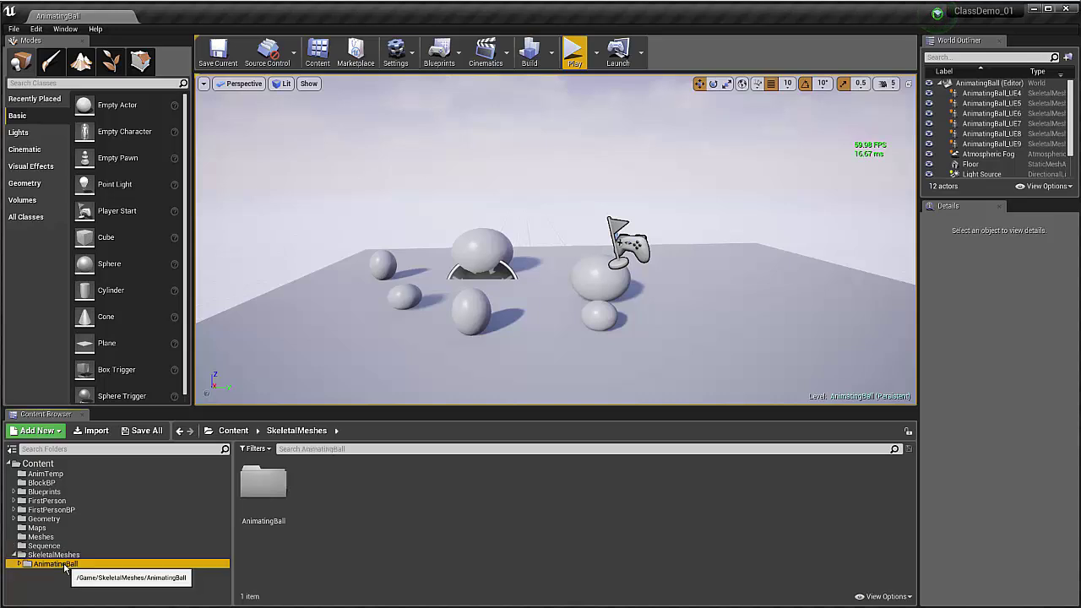
left_click(59, 564)
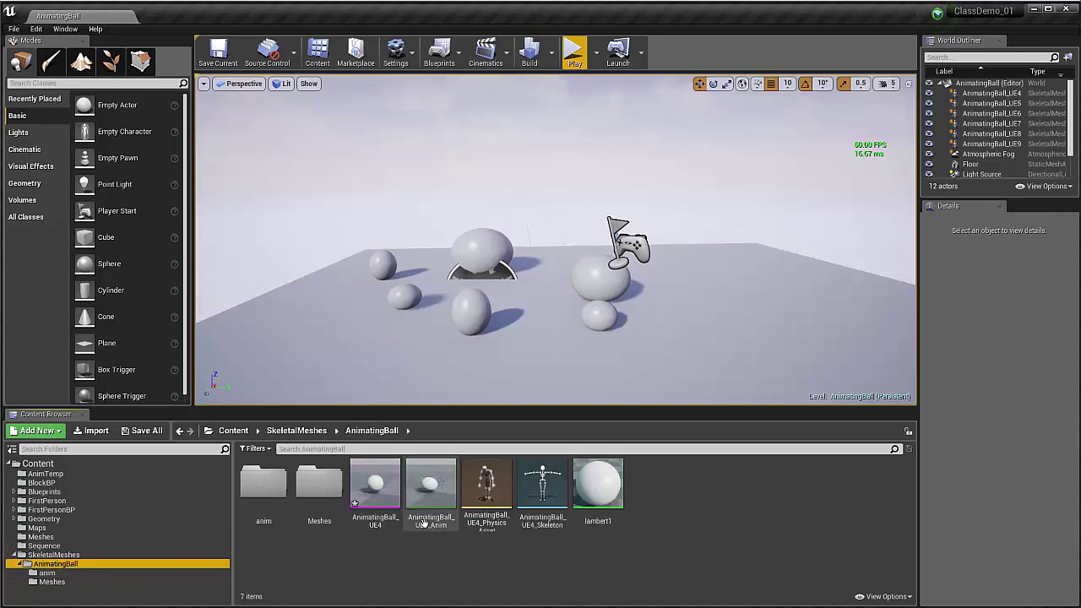
right_click(387, 489)
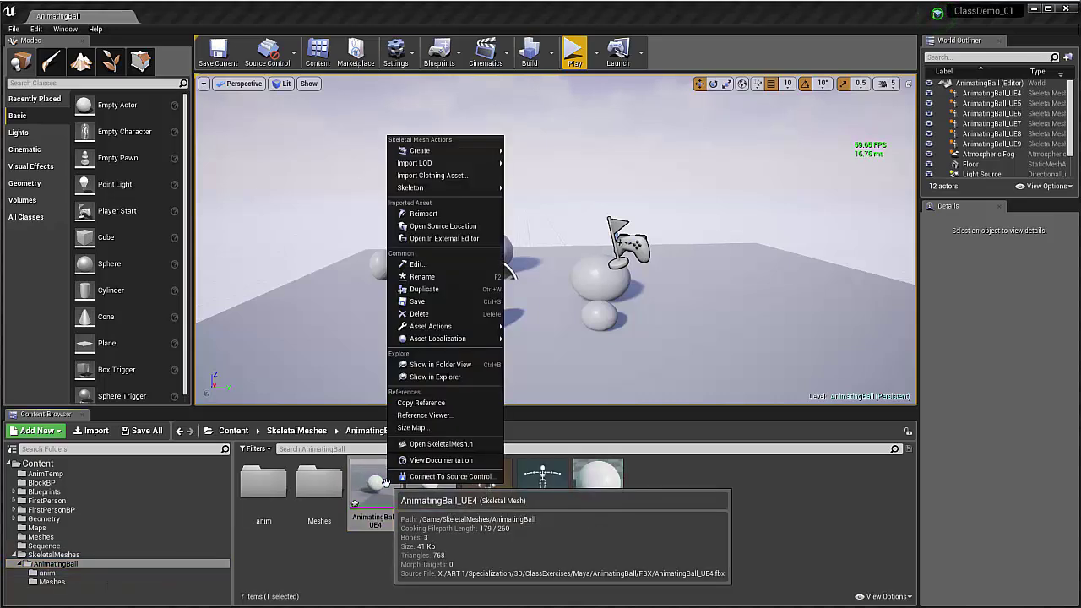
left_click(445, 303)
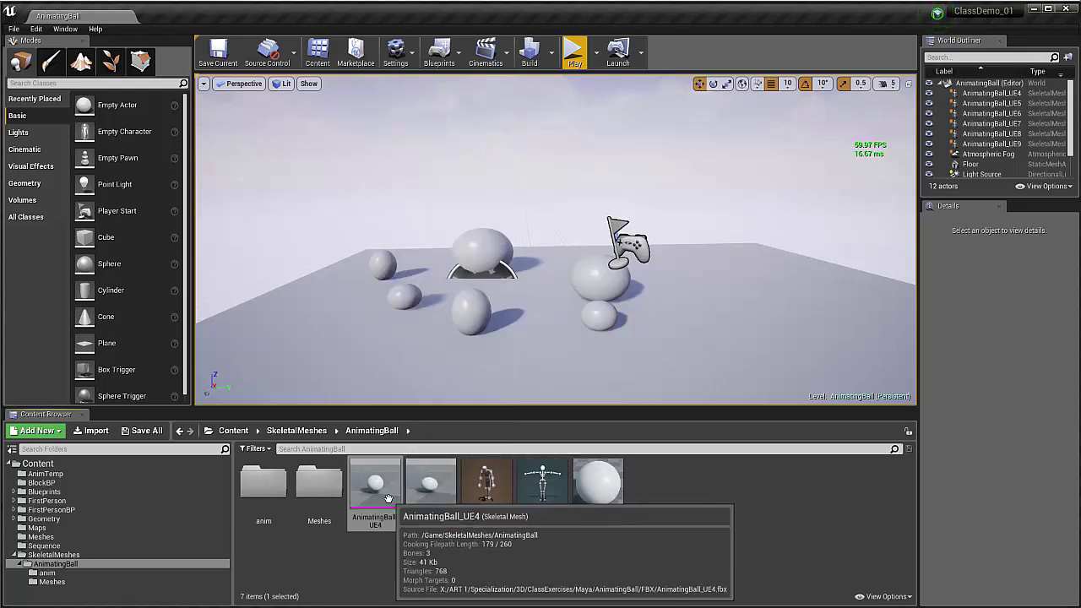
Step: Place the AnimatingBall_UE4 skeletal mesh on the floor near the other balls and set its uniform scale to 4
left_click_drag(377, 481, 705, 300)
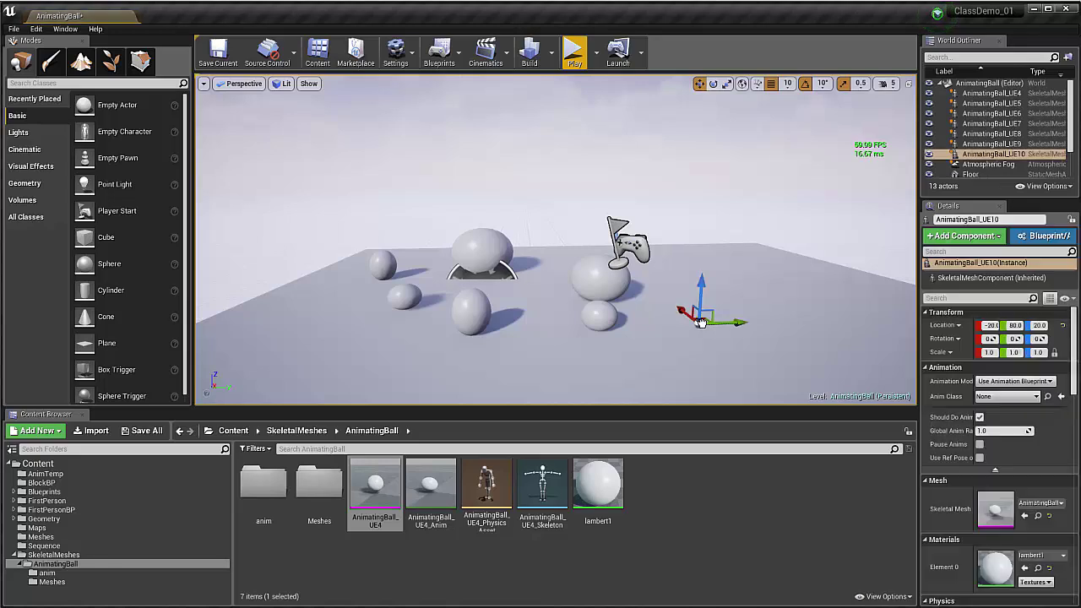
scroll(696, 326, "up", 5)
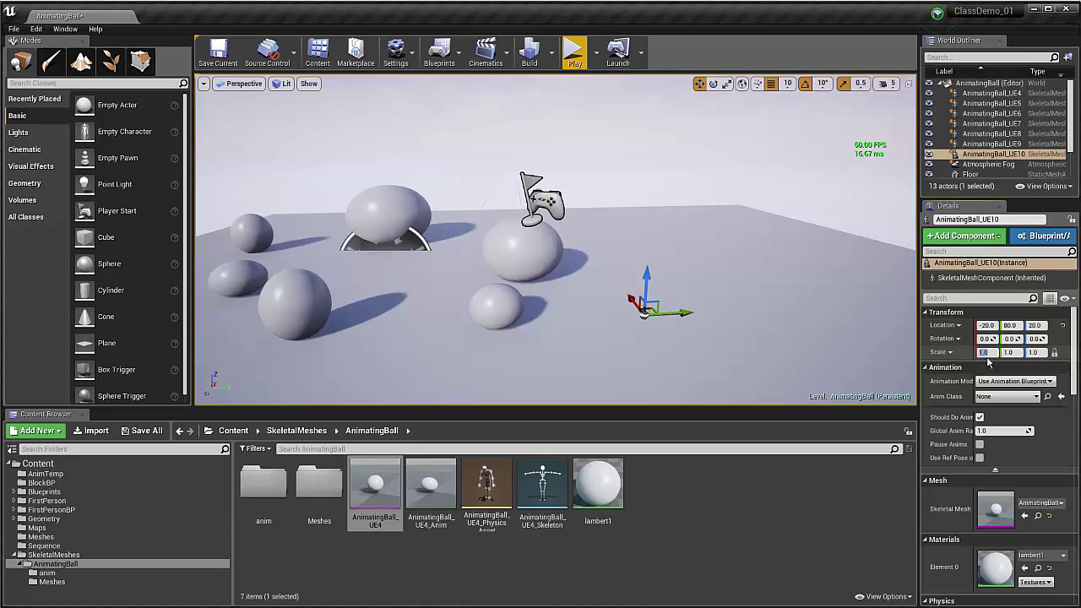
key("Return")
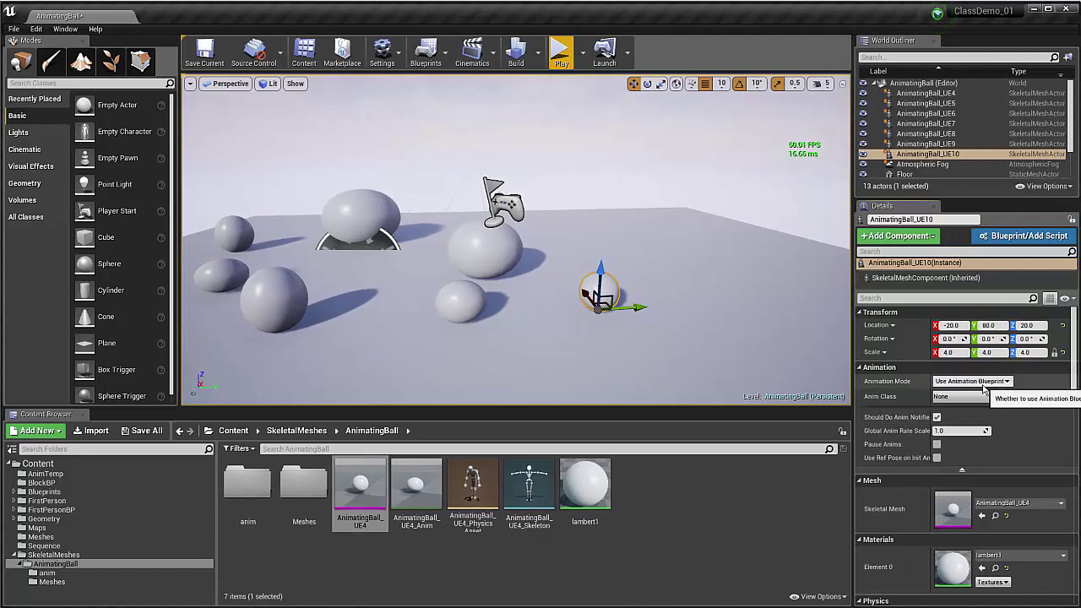
Step: Switch the selected ball's animation mode to Use Animation Asset and assign AnimatingBall_UE4_Anim as the animation to play
left_click(981, 382)
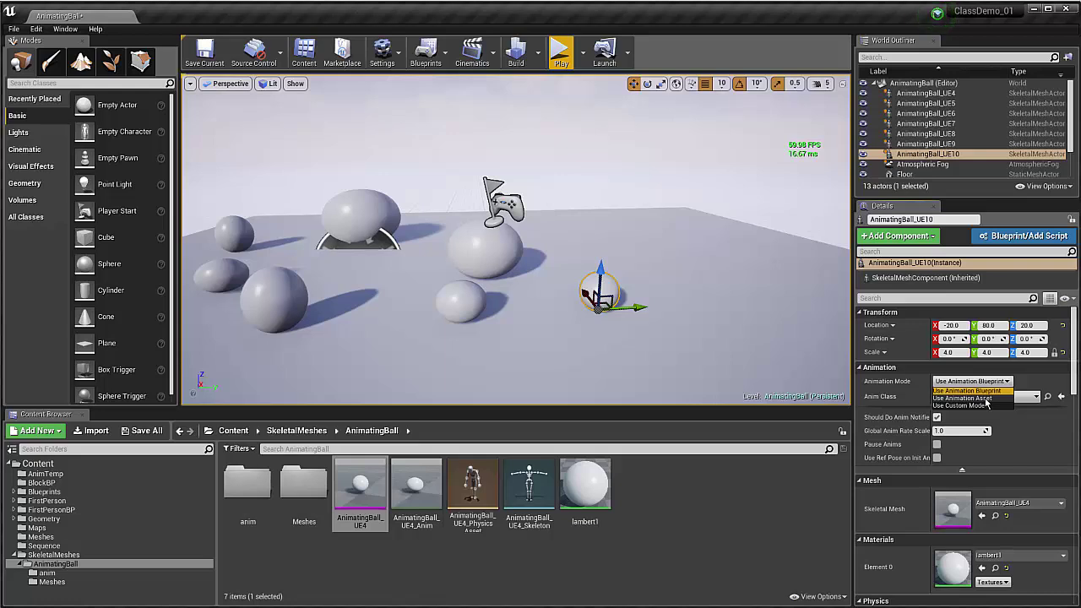
left_click(962, 398)
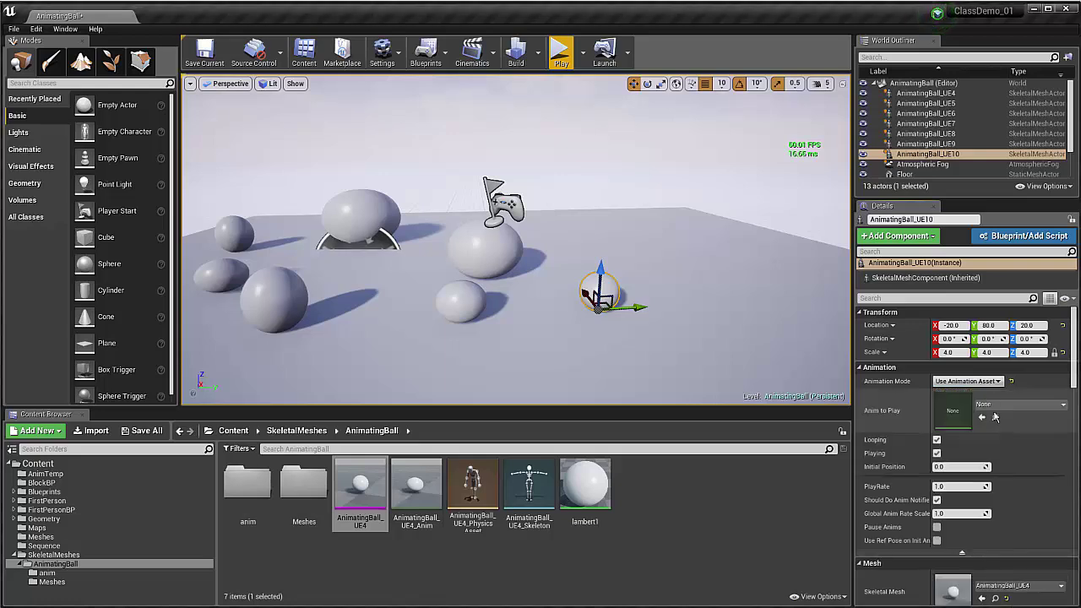
left_click(1061, 406)
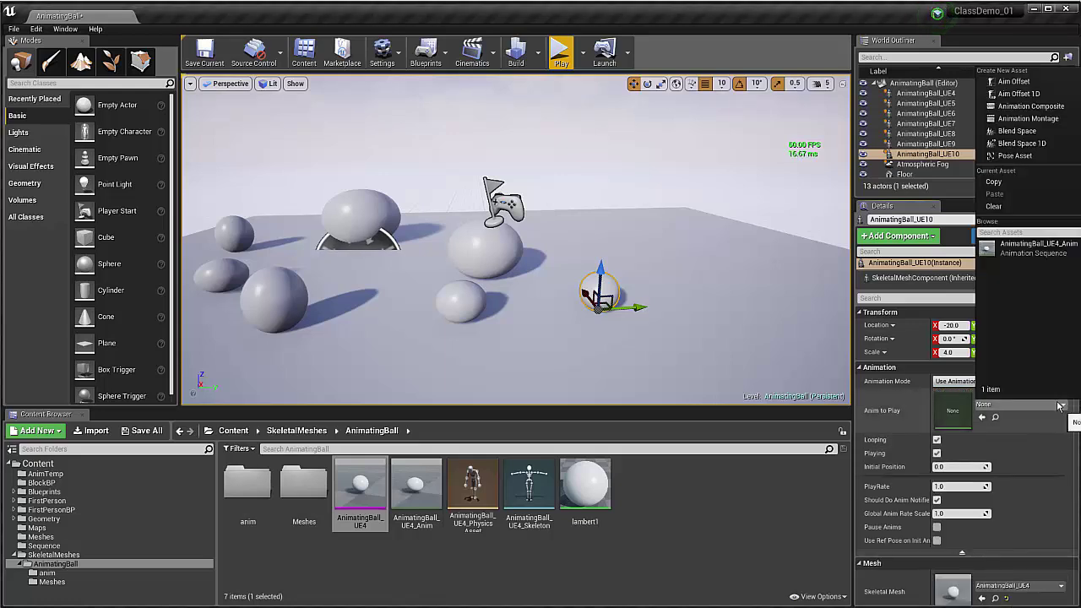
left_click(1026, 246)
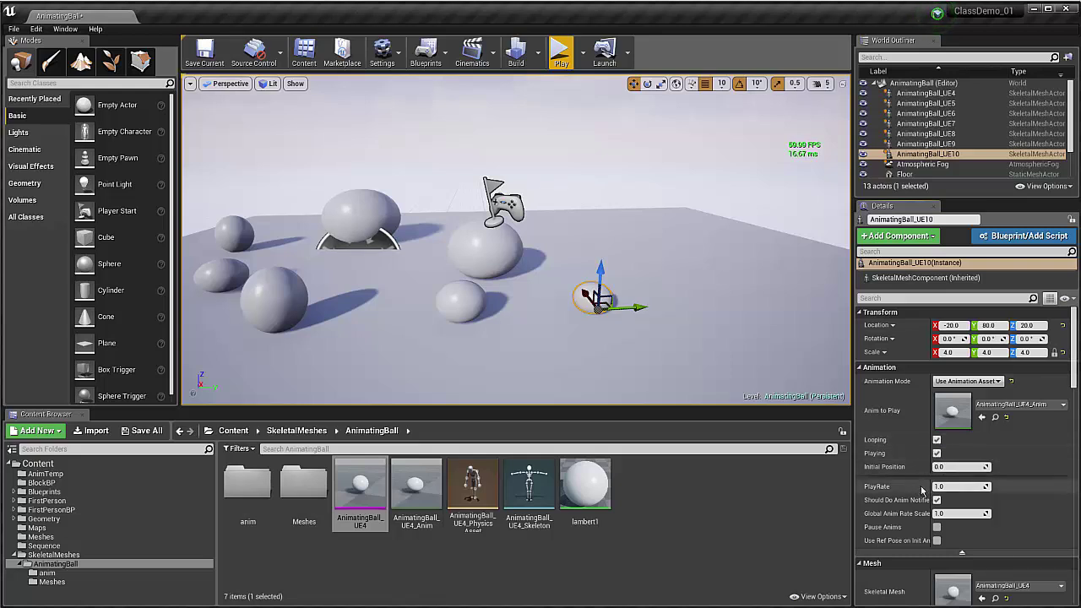
left_click(961, 552)
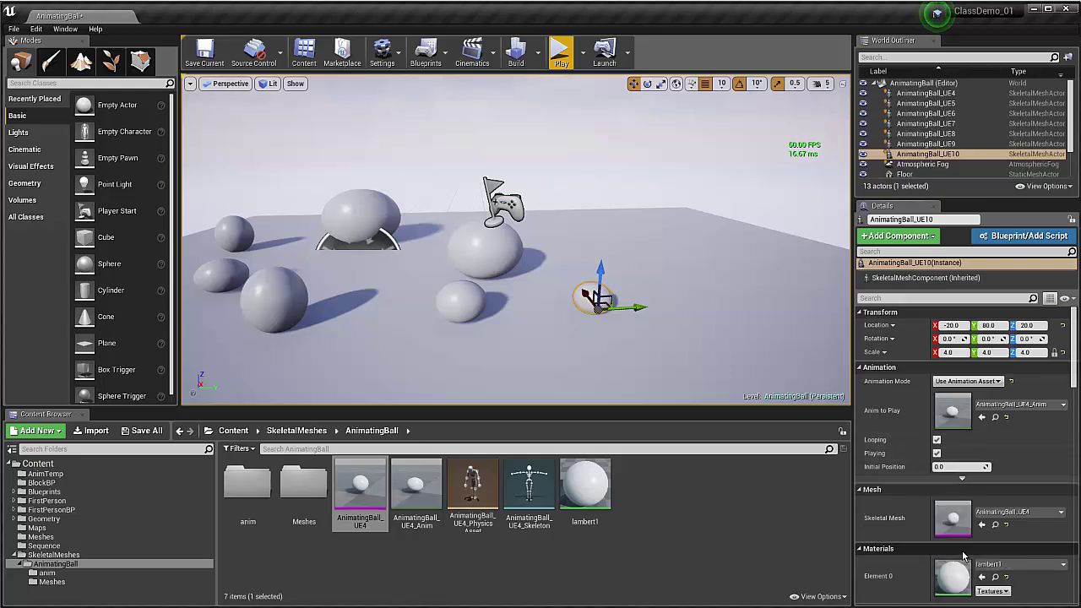
left_click(961, 481)
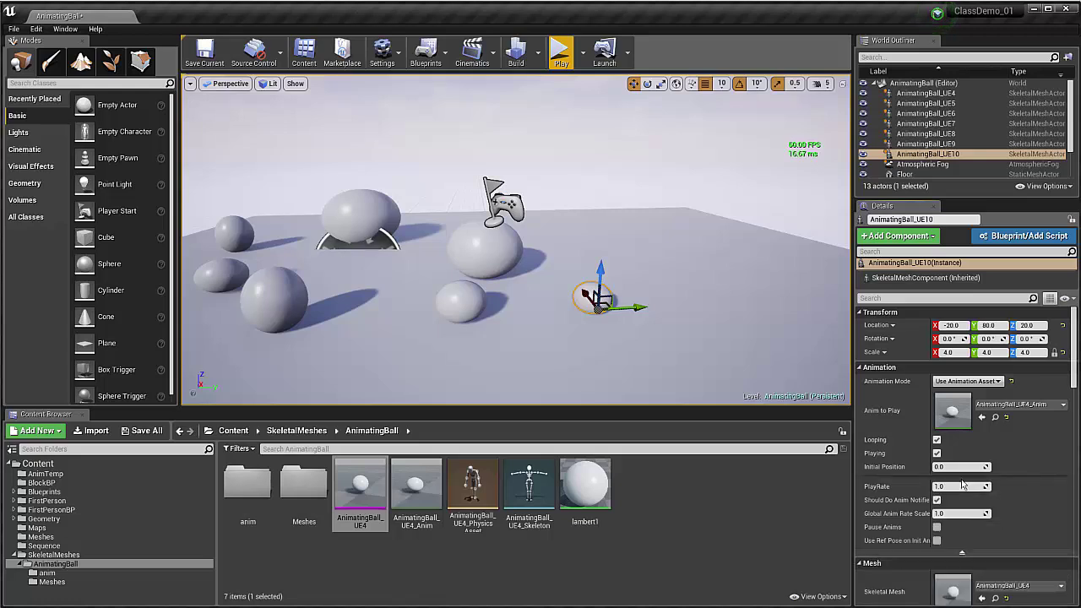
mouse_move(954, 467)
left_mouse_down()
mouse_move(1011, 467)
mouse_move(961, 467)
mouse_move(973, 467)
left_mouse_up()
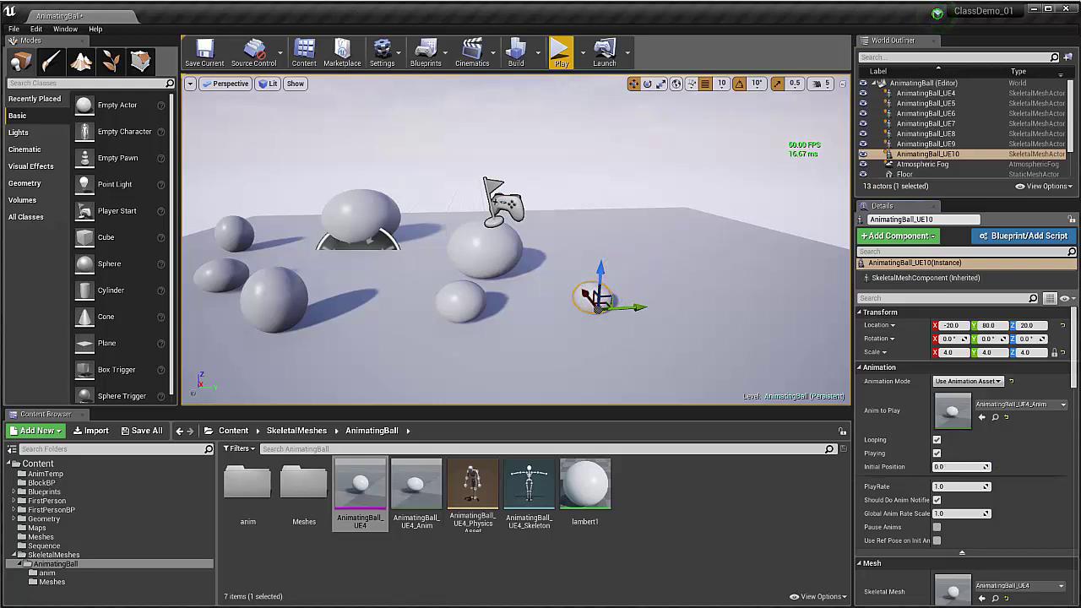
Step: Set the selected ball's animation play rate to 4.0 and run the level to preview the bounce
left_click(935, 486)
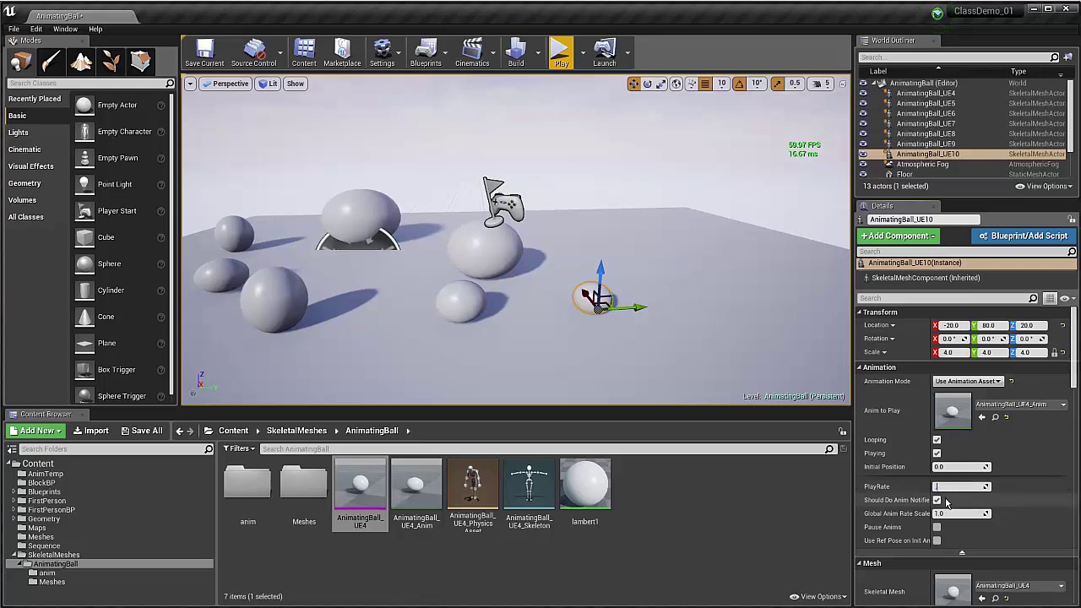
type("0.5")
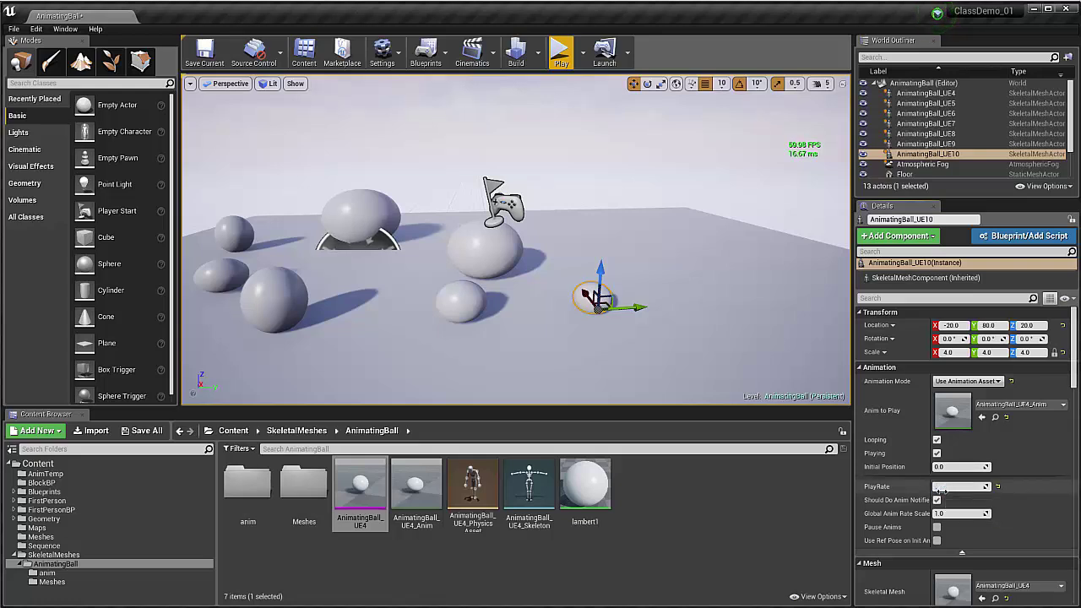
key("Return")
type("2")
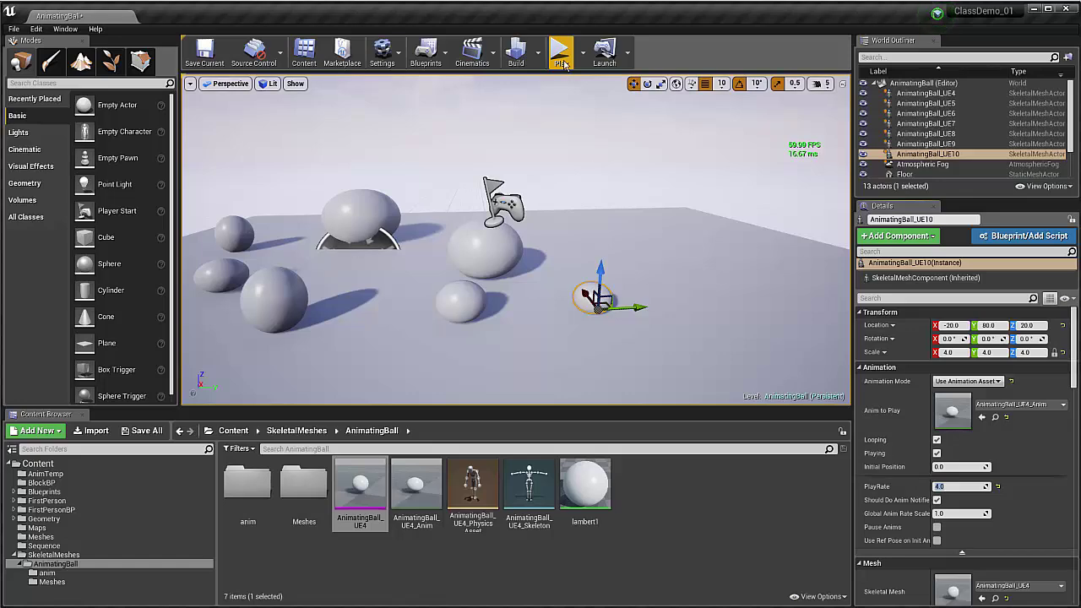
left_click(561, 59)
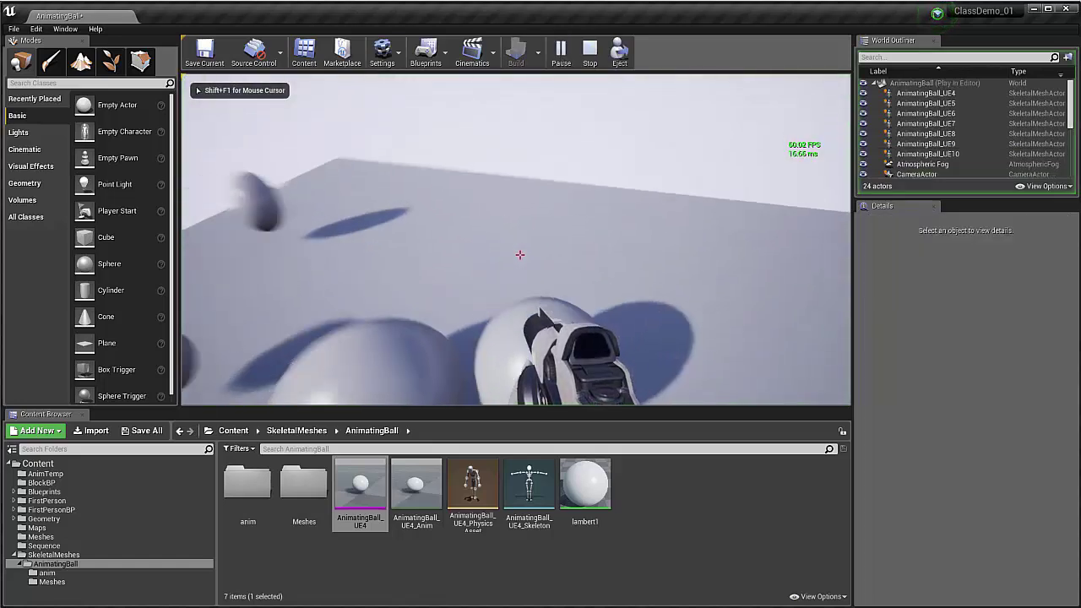